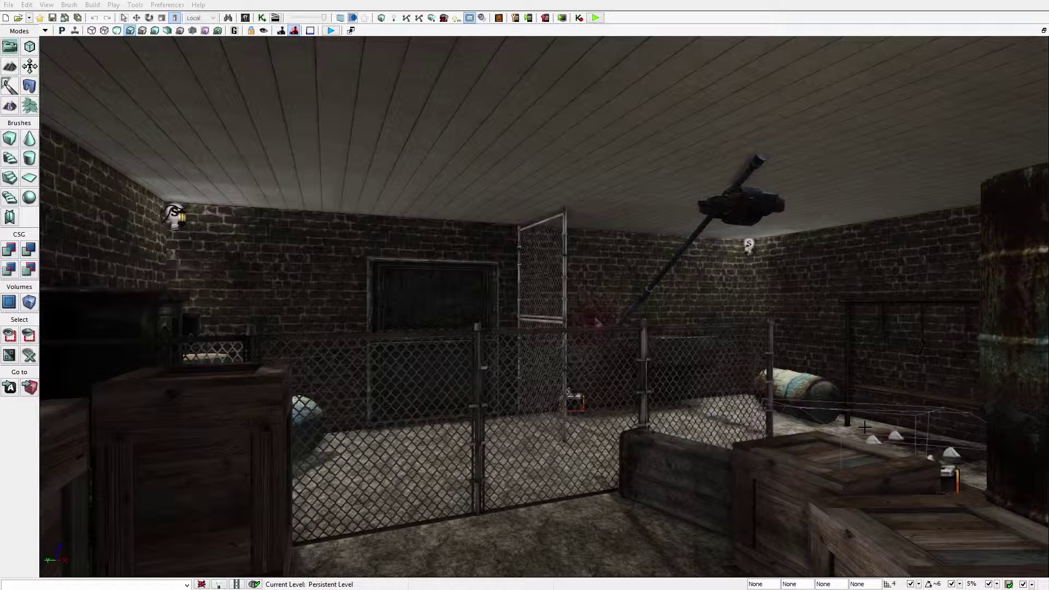
Step: Look around the brick room level, examining the fencing, crates, barrels and suspended ceiling fixture from several angles
right_drag(866, 427, 1038, 432)
right_drag(525, 306, 350, 312)
key(w)
key(a)
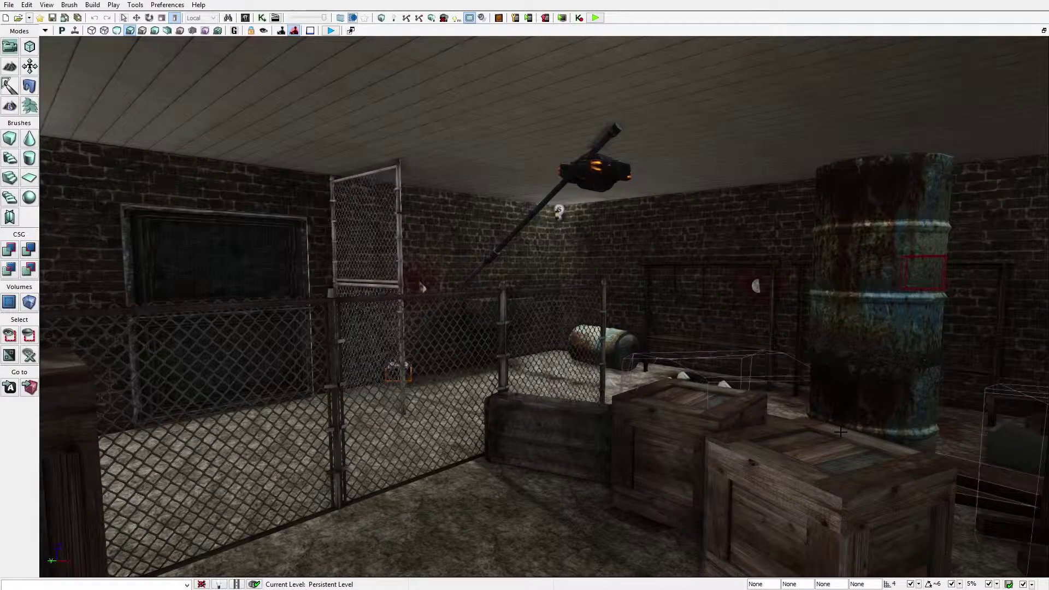
right_drag(841, 432, 641, 430)
key(w)
key(w)
key(w)
Step: Create a new level from the Midday Lighting map template
click(9, 5)
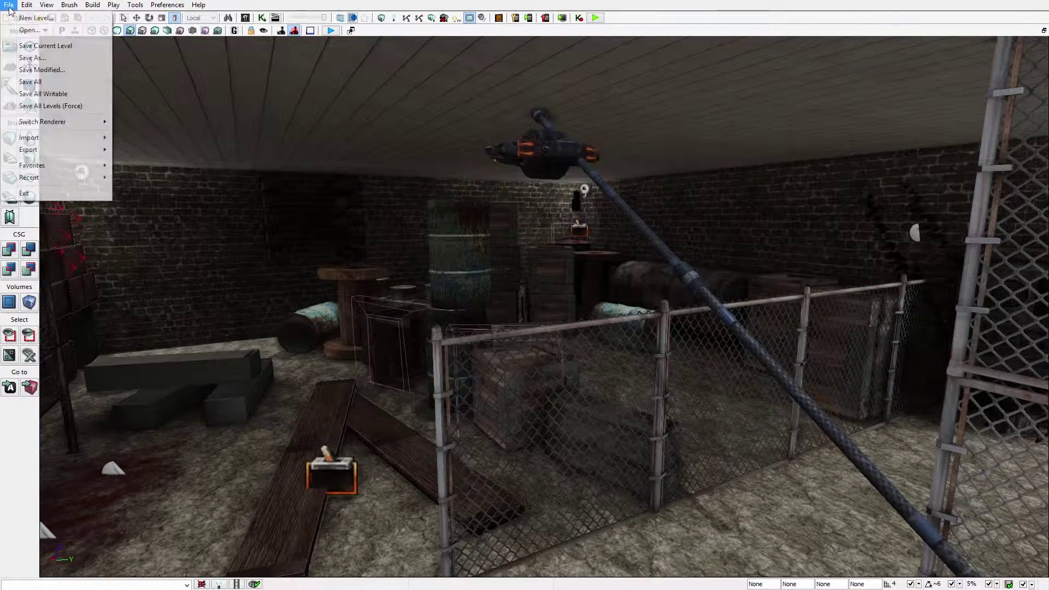
click(27, 15)
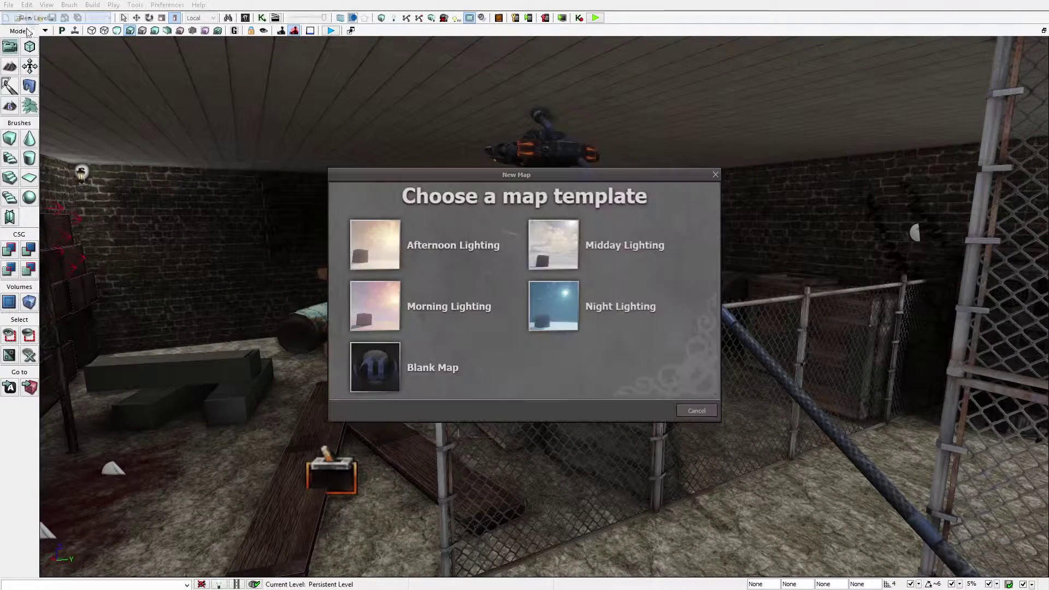
click(562, 237)
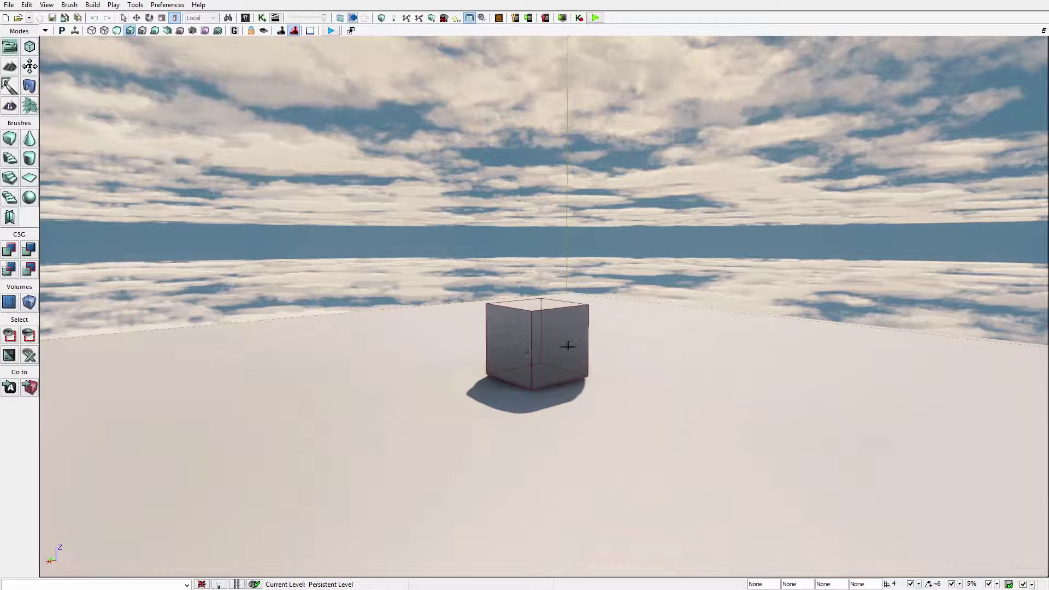
right_drag(735, 349, 568, 345)
key(d)
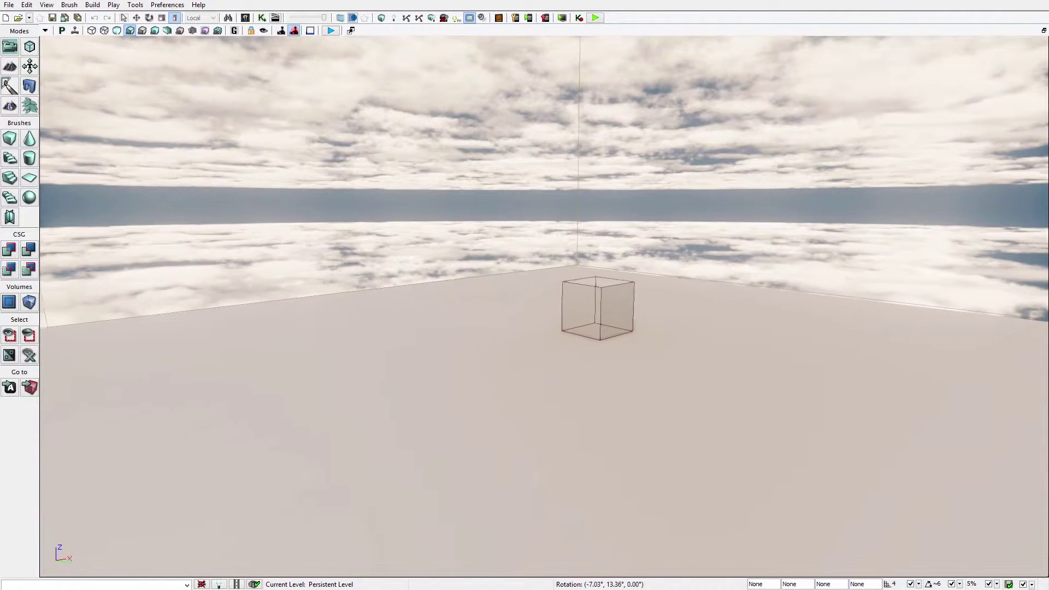
right_drag(761, 365, 761, 365)
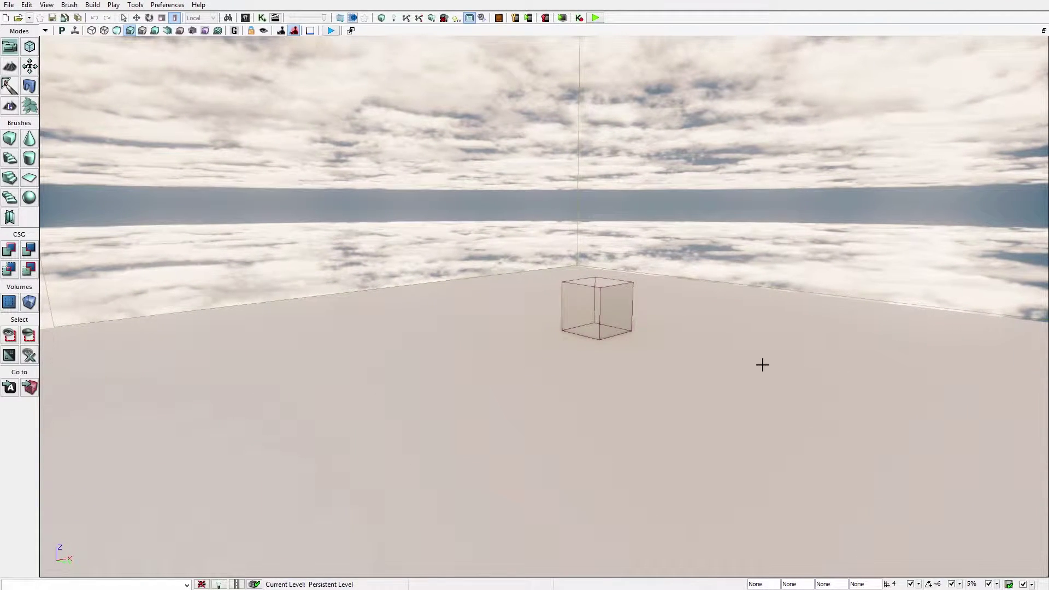
Step: Open the Content Browser, resize its window to half the screen, and minimize it after viewing the assets
click(249, 20)
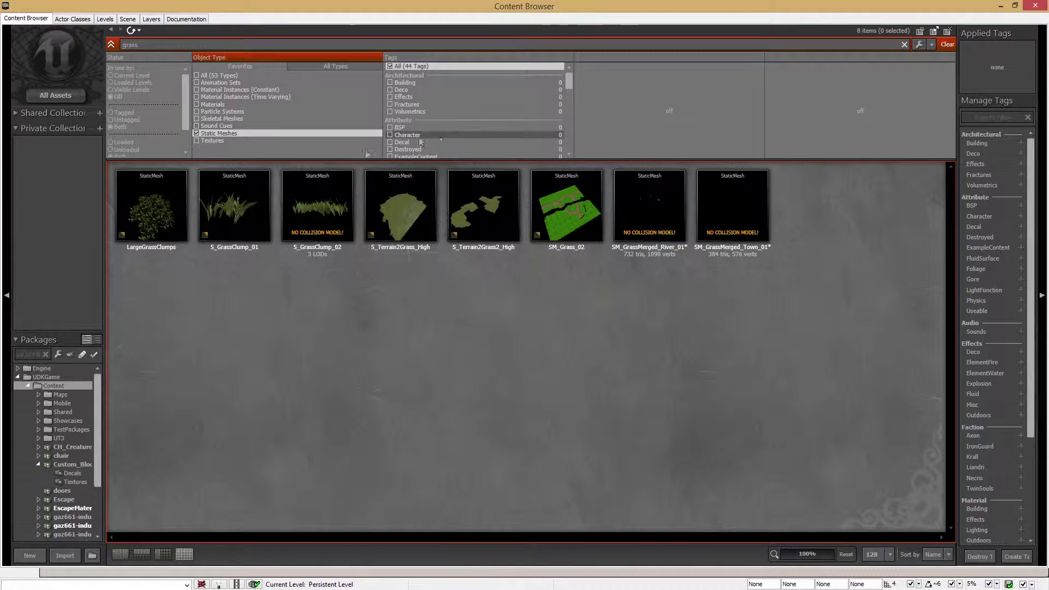
click(42, 370)
drag(457, 5, 1048, 82)
click(595, 386)
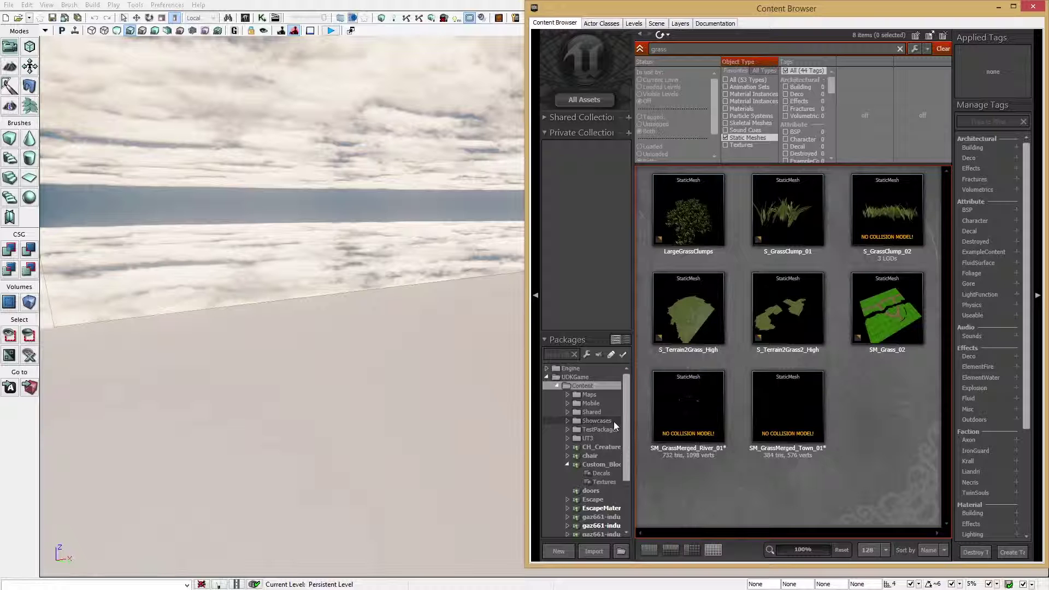
click(999, 7)
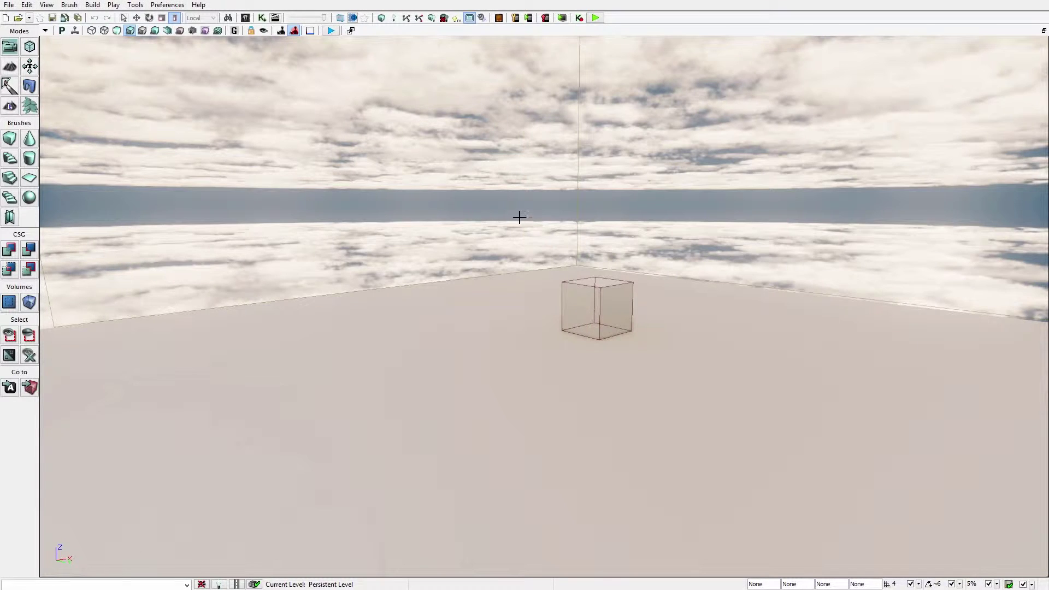
Step: Set the drag grid snap to 4
right_drag(519, 218, 585, 259)
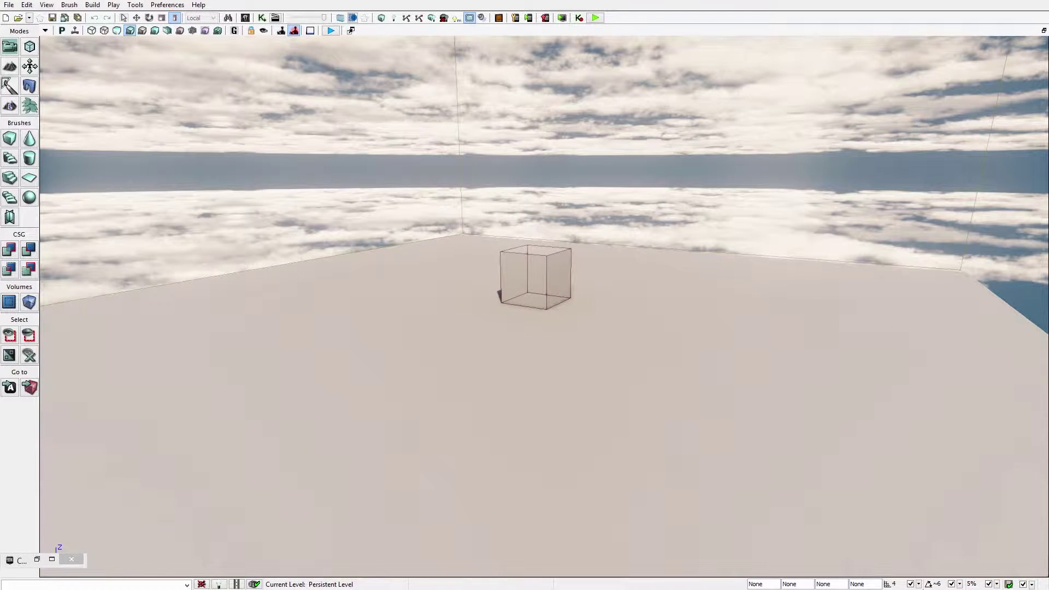
click(928, 584)
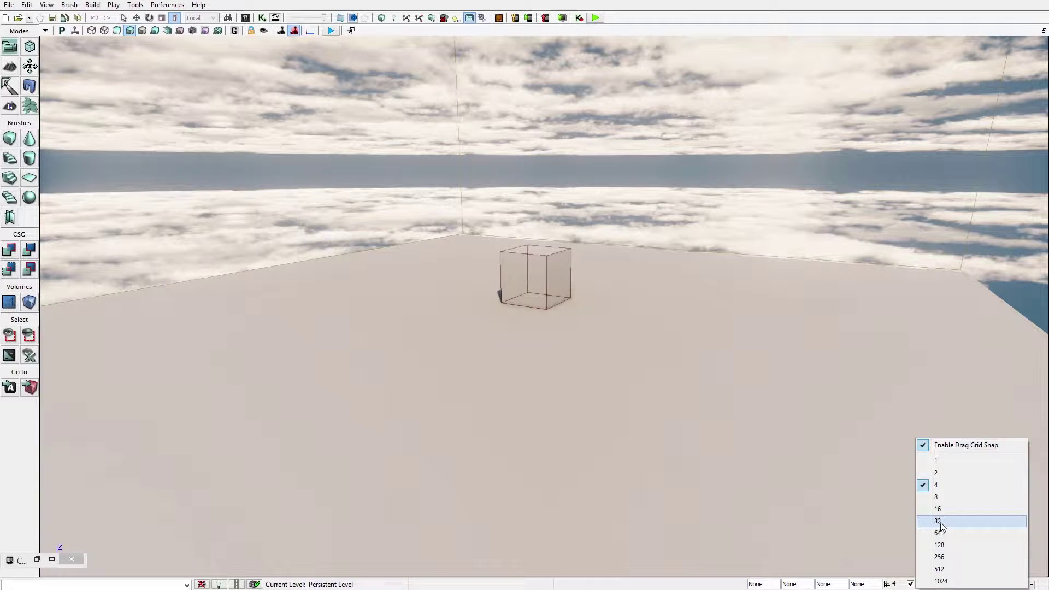
click(969, 485)
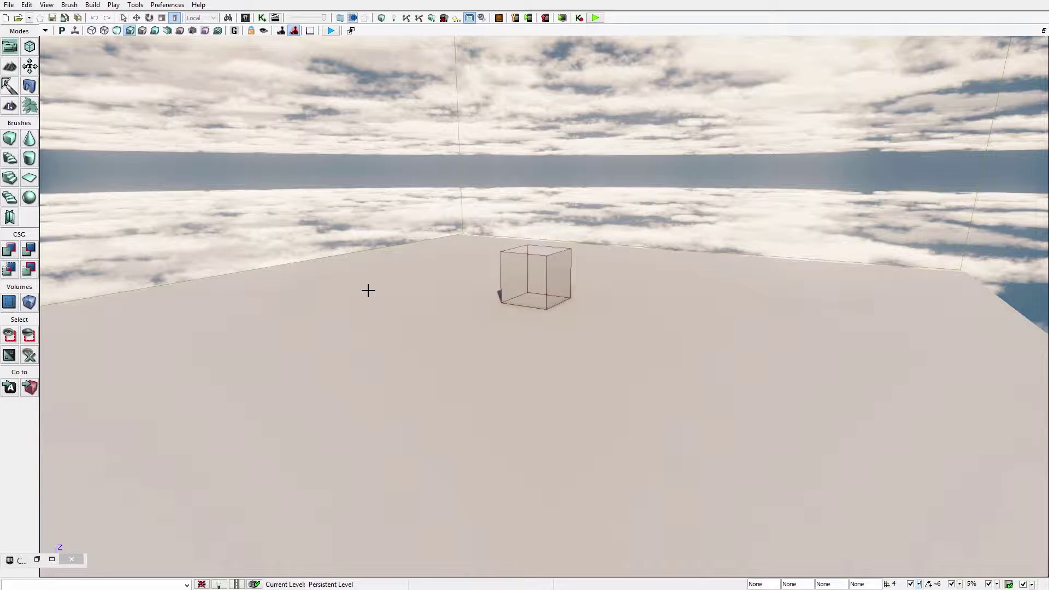
Step: Select the red builder brush that surrounds the cube
mouse_move(528, 258)
right_down()
mouse_move(538, 238)
mouse_move(525, 256)
mouse_move(503, 246)
mouse_move(525, 259)
mouse_move(478, 278)
right_up()
click(471, 279)
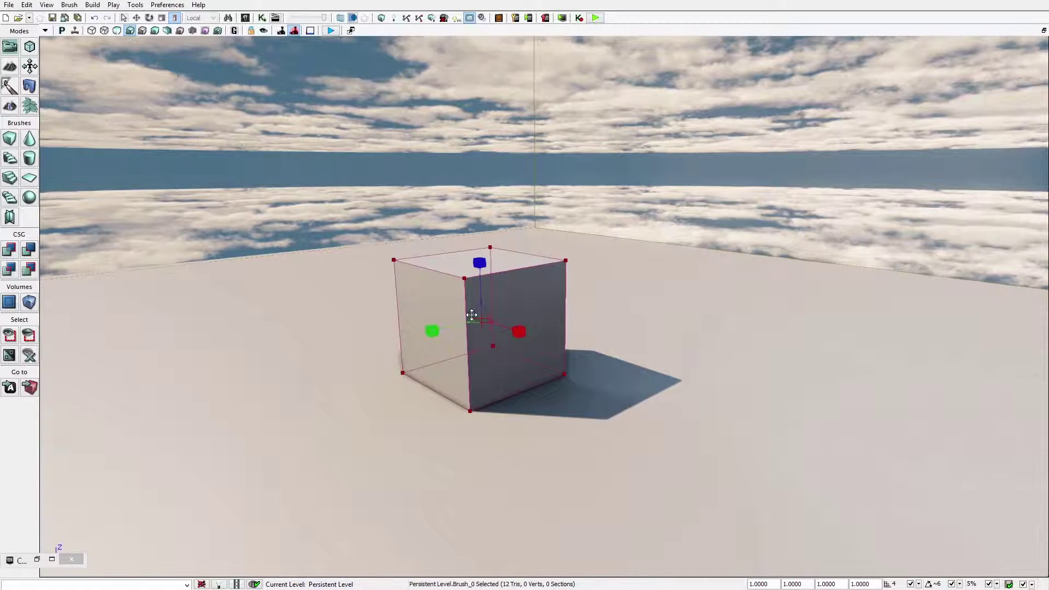
mouse_move(492, 337)
right_down()
mouse_move(504, 338)
mouse_move(493, 340)
right_up()
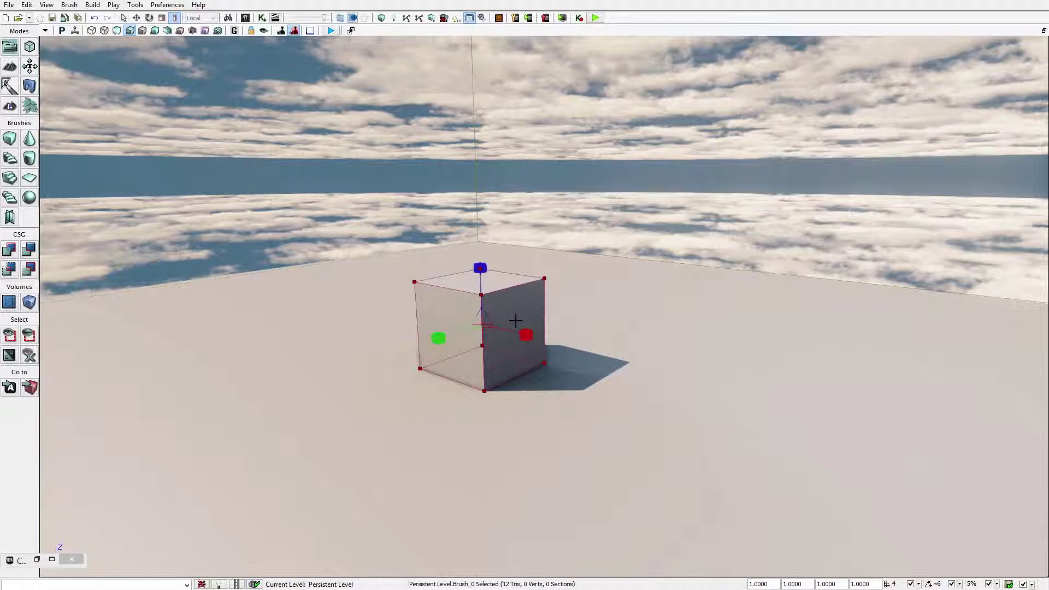
Step: Demonstrate the selected brush's widget in translation, rotation, uniform scaling and non-uniform scaling modes
click(136, 19)
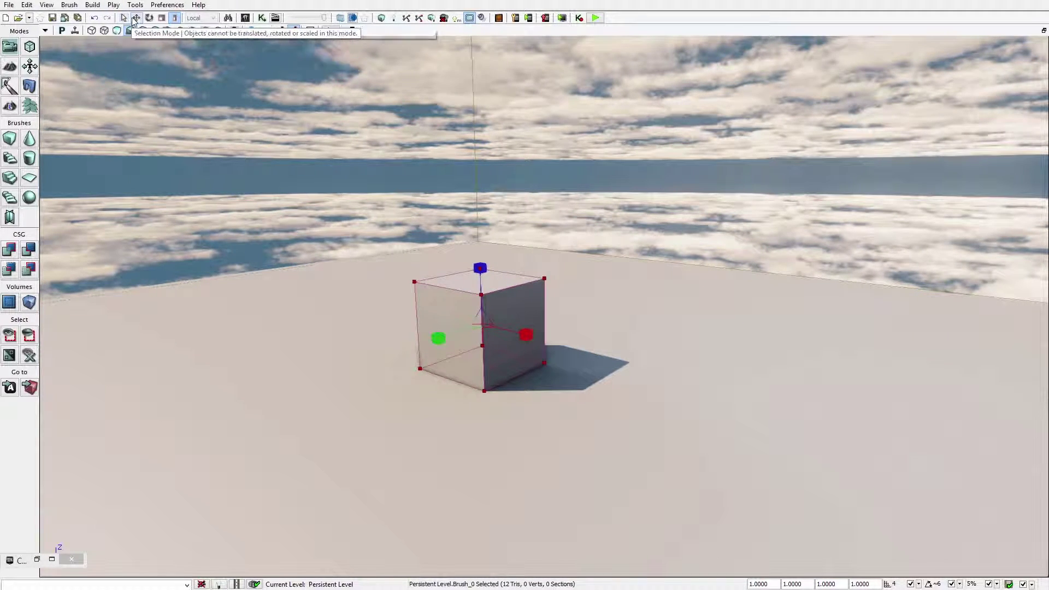
click(148, 18)
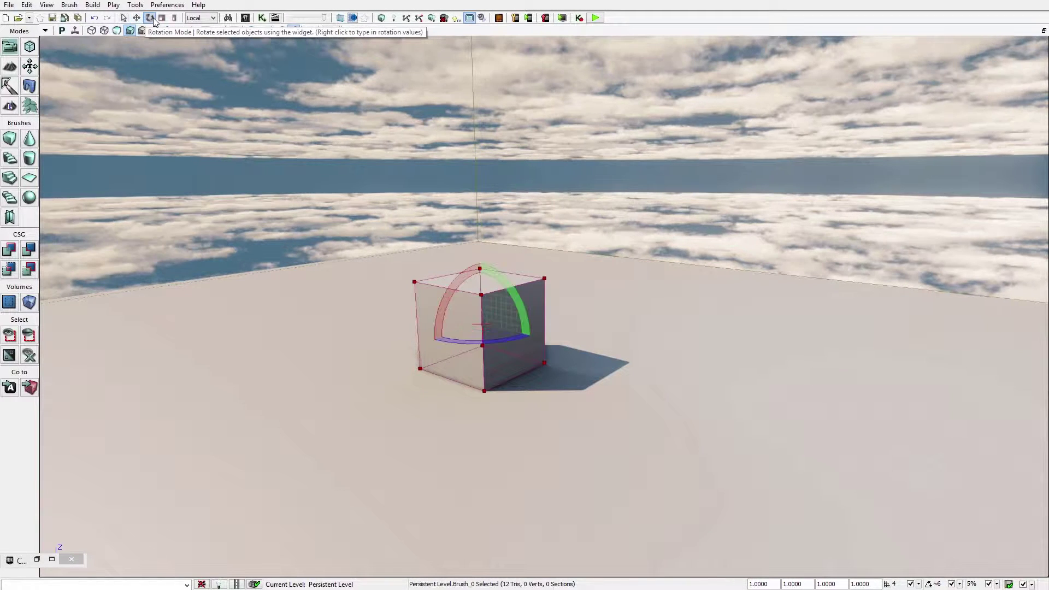
click(162, 18)
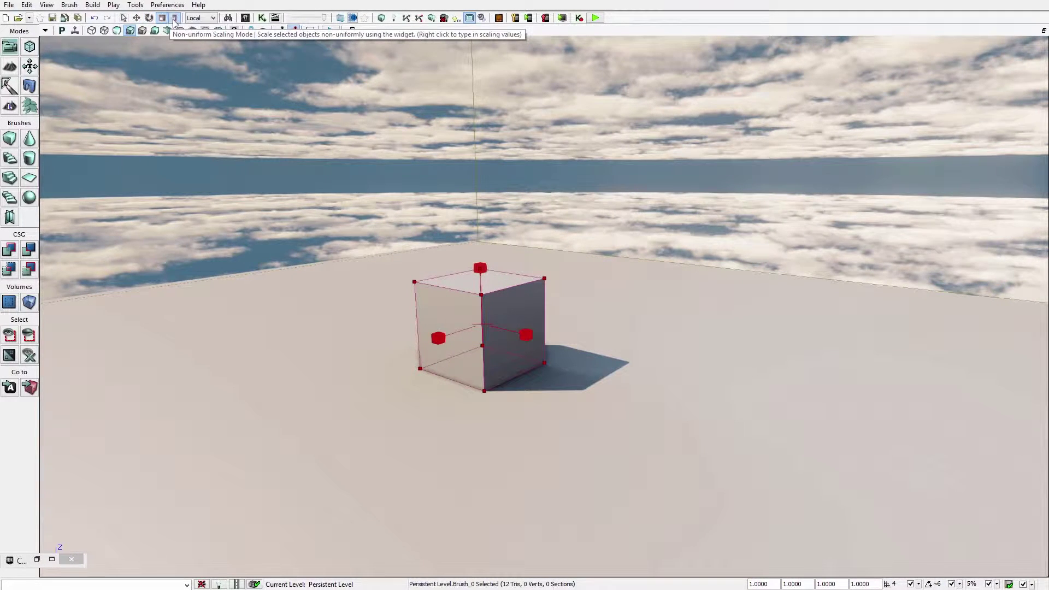
click(174, 18)
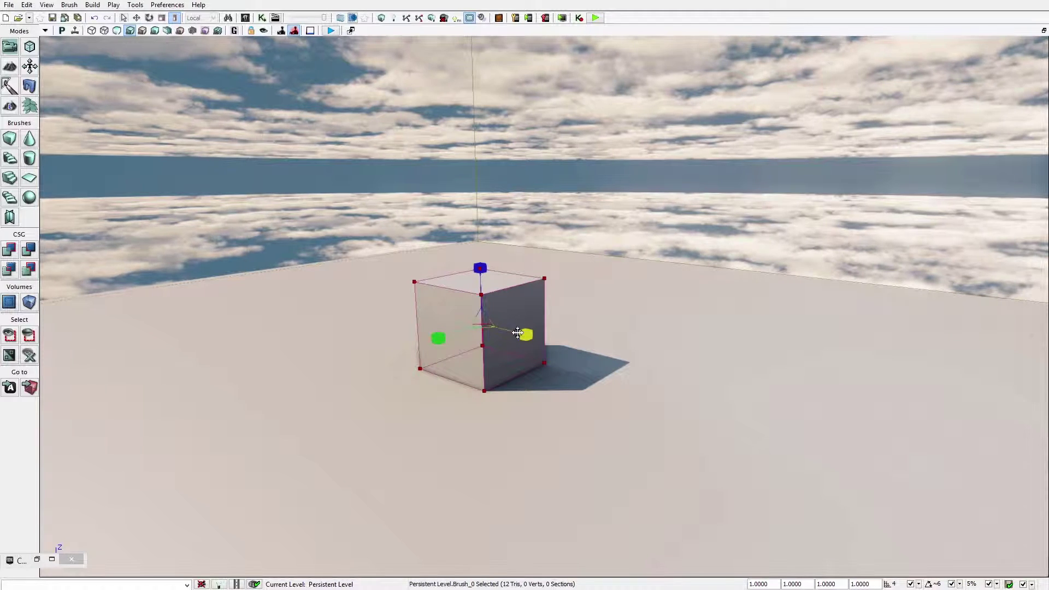
click(162, 18)
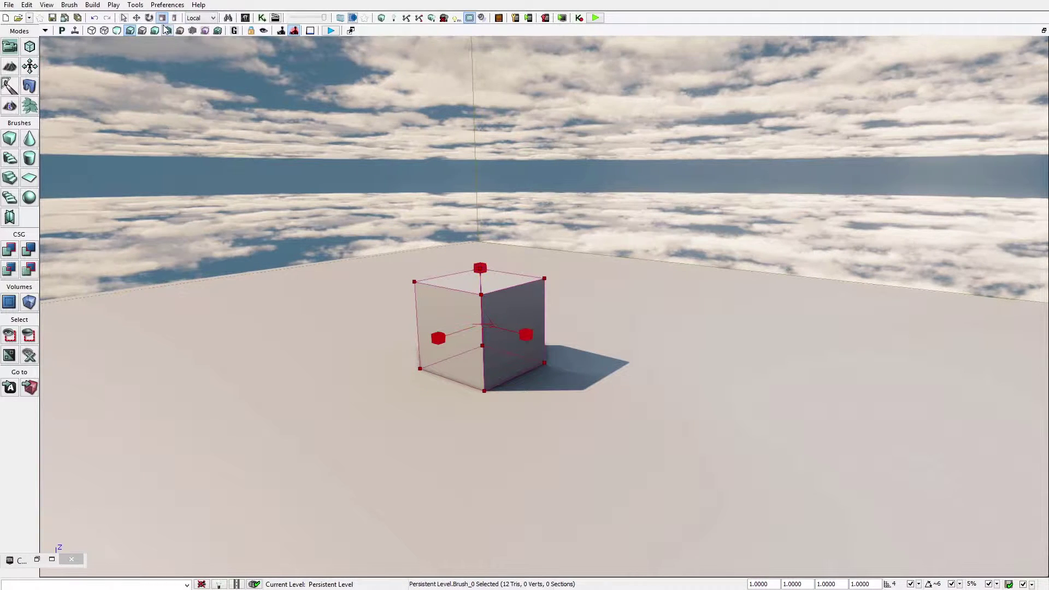
click(173, 18)
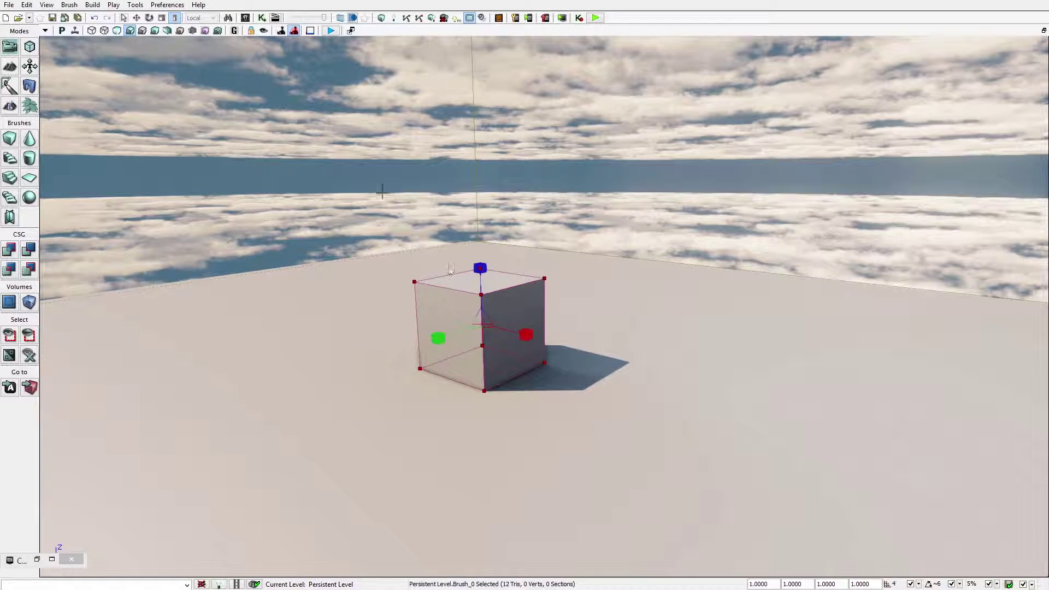
Step: Enlarge the builder brush uniformly beyond the cube, and try non-uniform scaling along its vertical axis
click(162, 18)
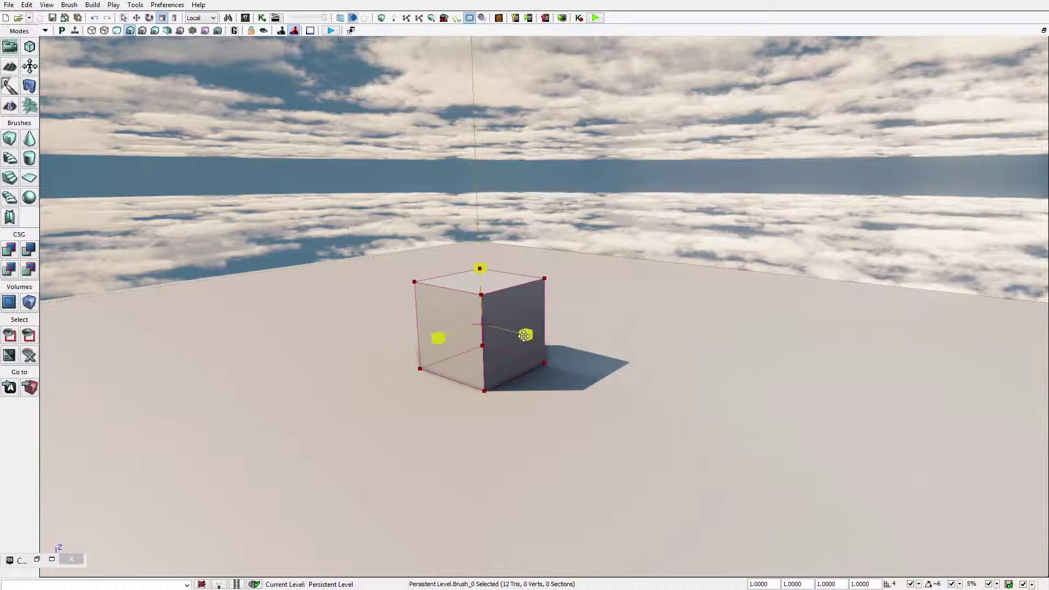
mouse_move(524, 335)
mouse_down()
mouse_move(571, 321)
mouse_move(540, 330)
mouse_up()
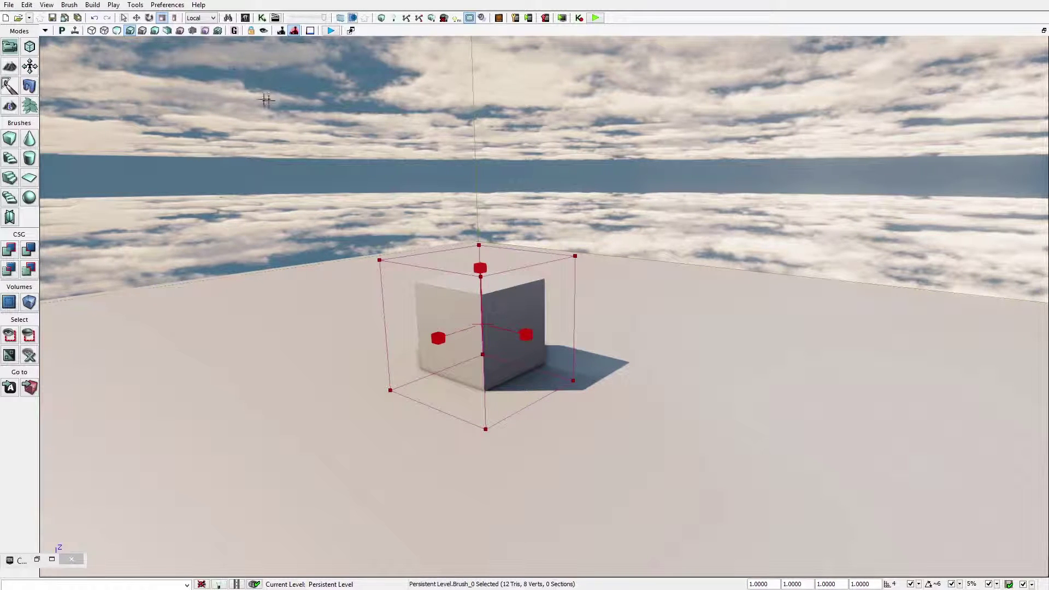
click(175, 18)
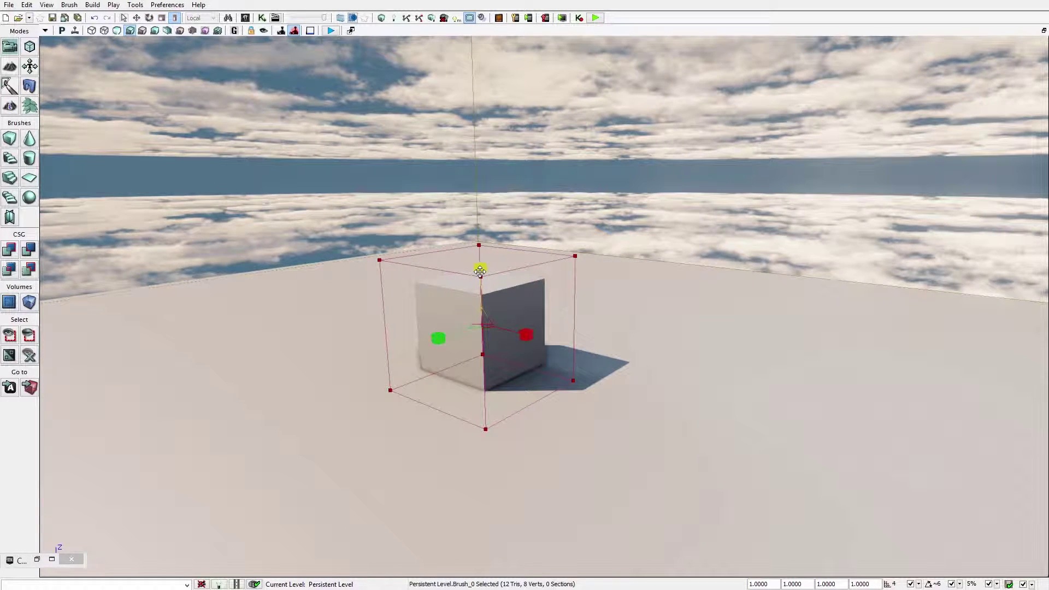
mouse_move(479, 269)
mouse_down()
mouse_move(480, 207)
mouse_move(480, 268)
mouse_up()
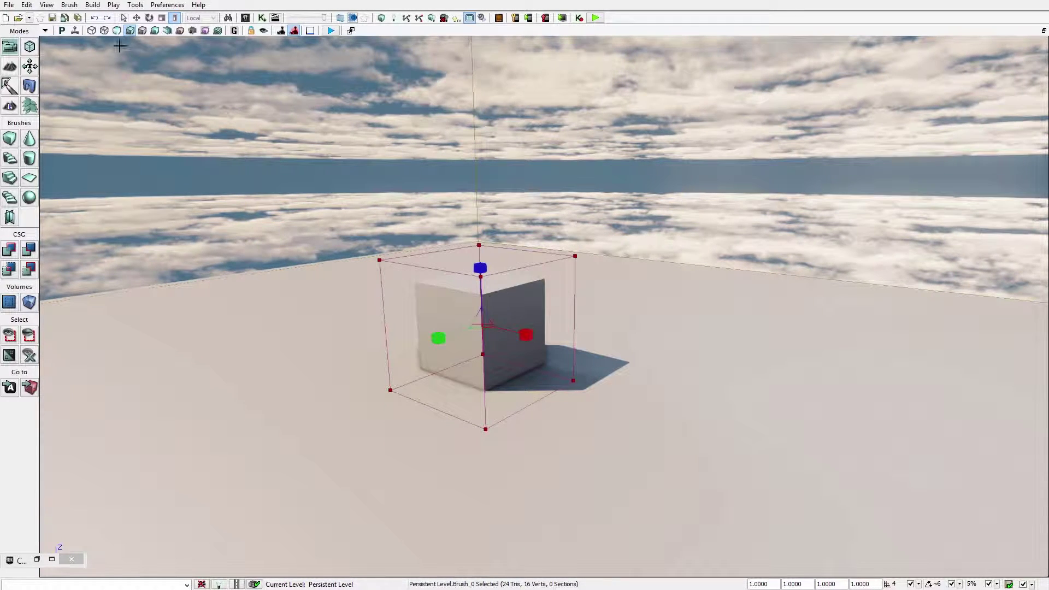
Step: Cycle the enlarged brush through all the transform modes, starting and ending in selection mode
click(124, 18)
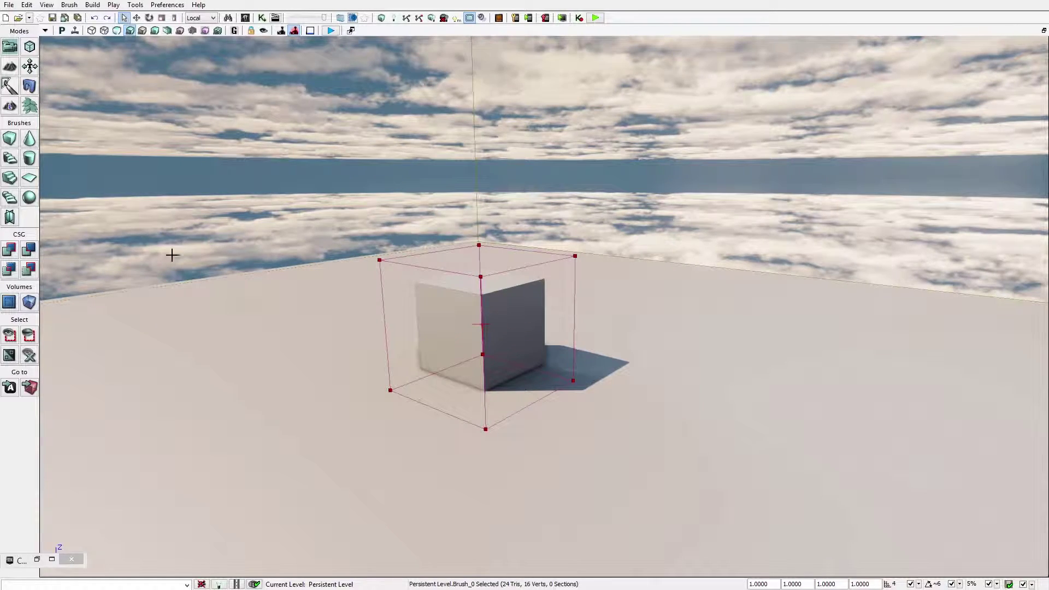
mouse_move(443, 364)
right_down()
mouse_move(524, 339)
mouse_move(645, 402)
mouse_move(547, 350)
mouse_move(410, 333)
right_up()
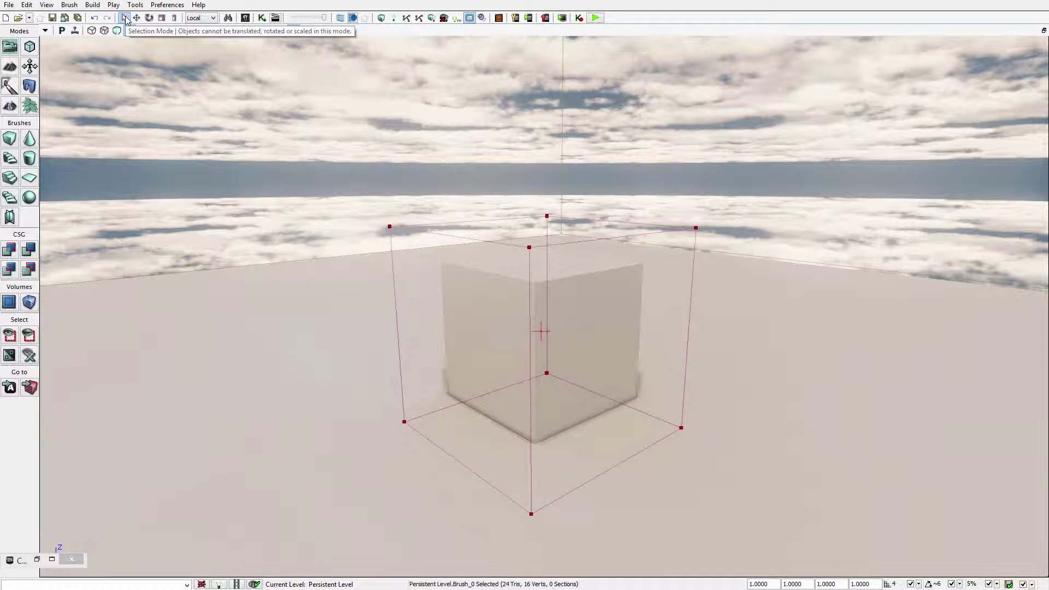
click(137, 17)
click(148, 18)
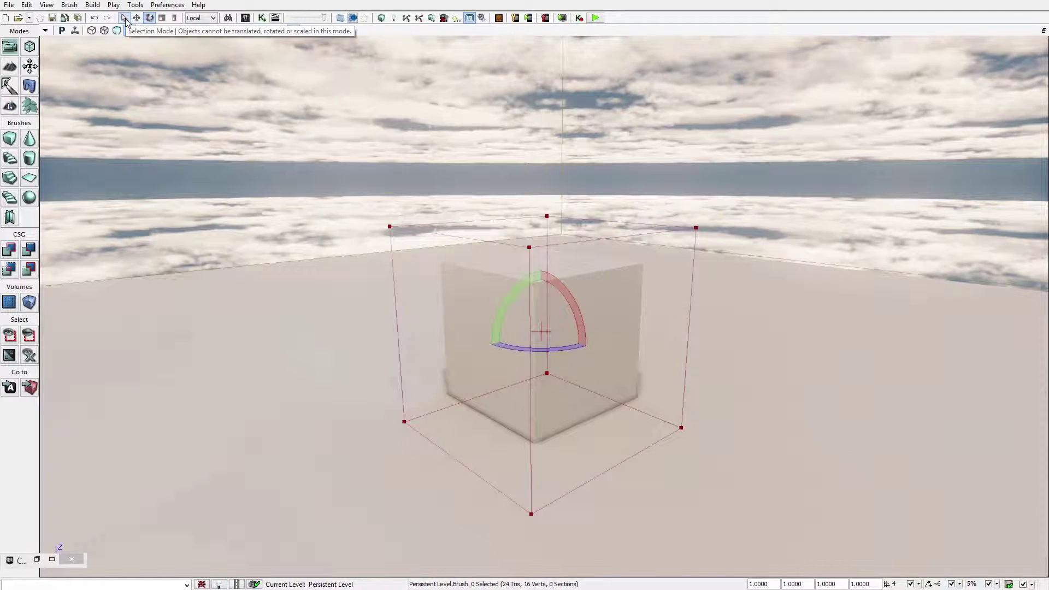
click(162, 18)
click(174, 18)
key(space)
key(space)
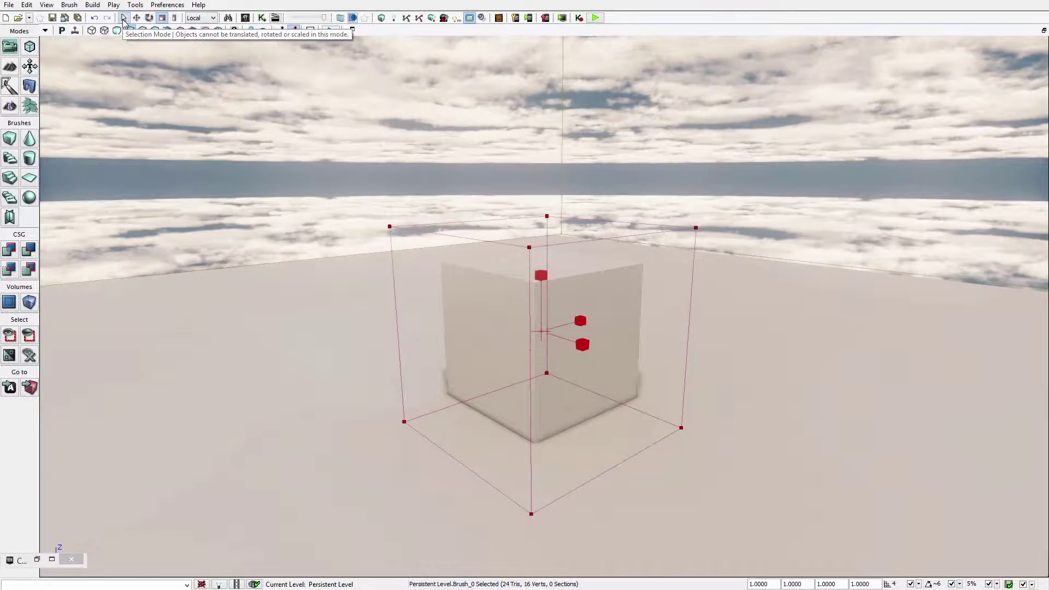
click(124, 18)
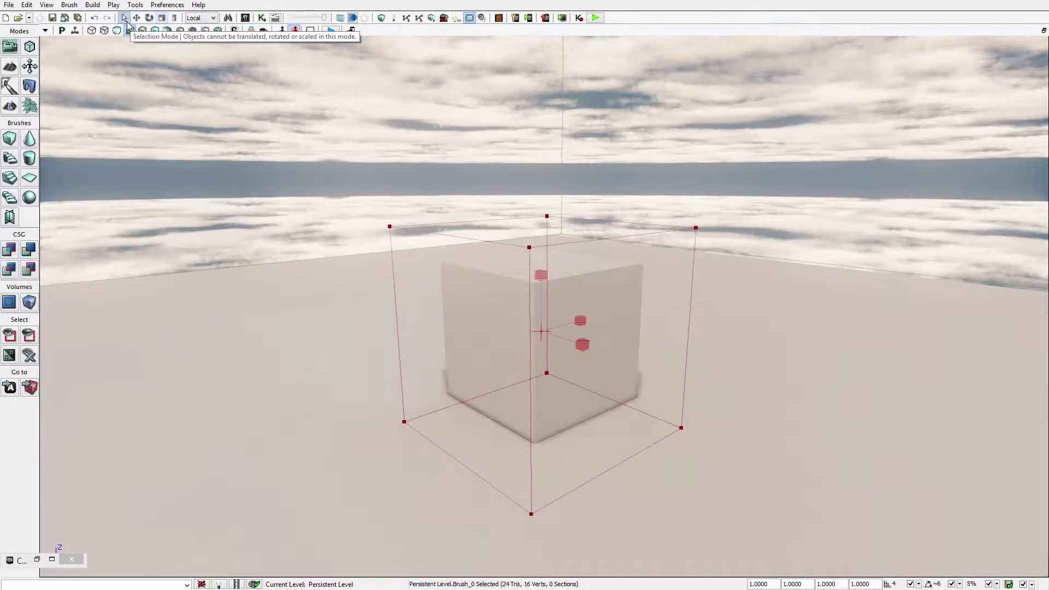
Step: Move the builder brush along its red axis clear of the cube and raise it slightly above the floor
right_drag(511, 293, 453, 293)
drag(522, 297, 572, 283)
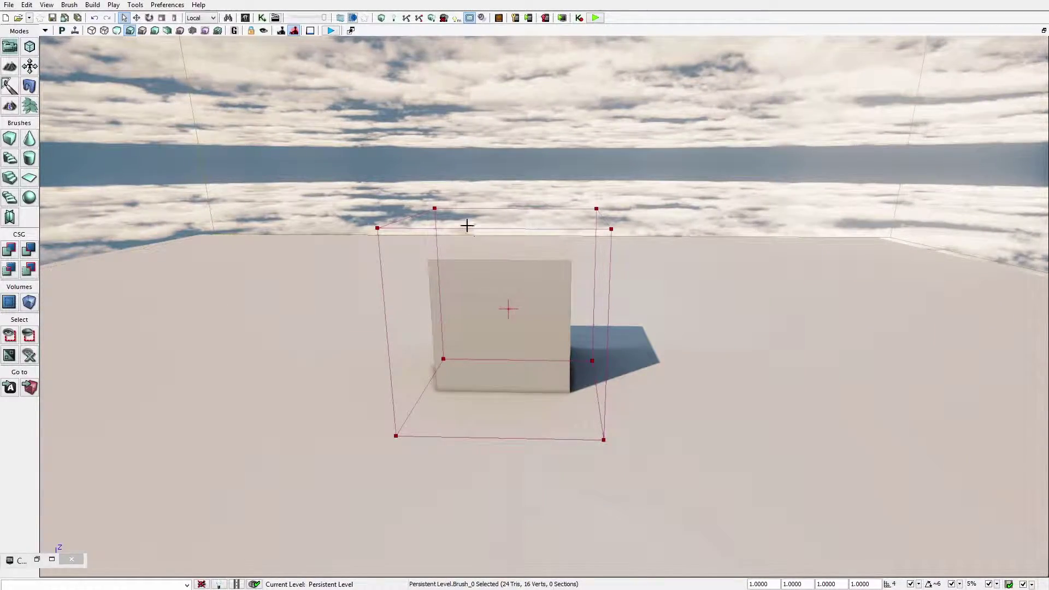
click(137, 18)
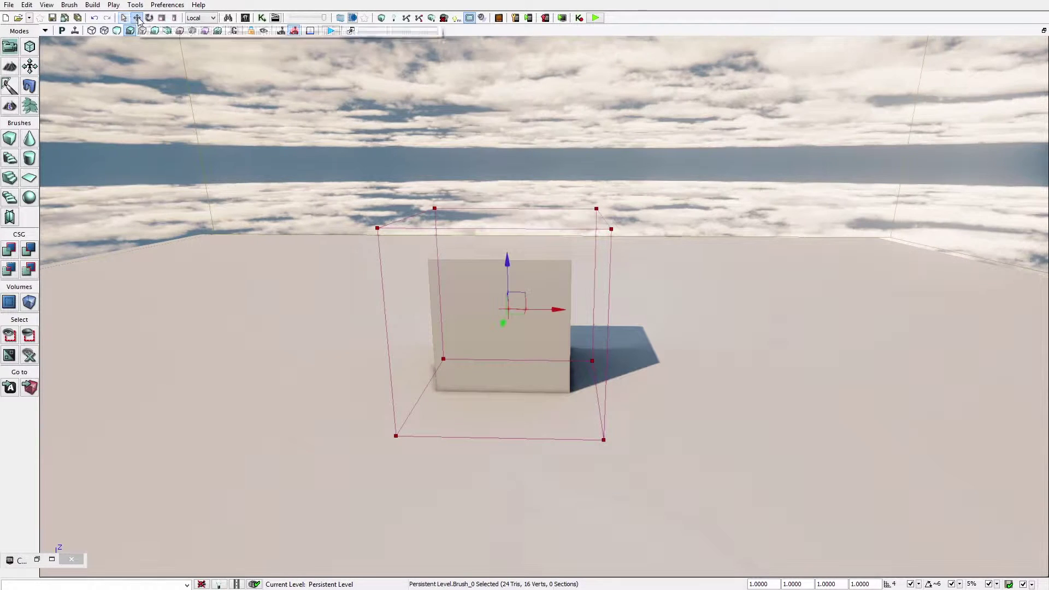
drag(557, 309, 765, 312)
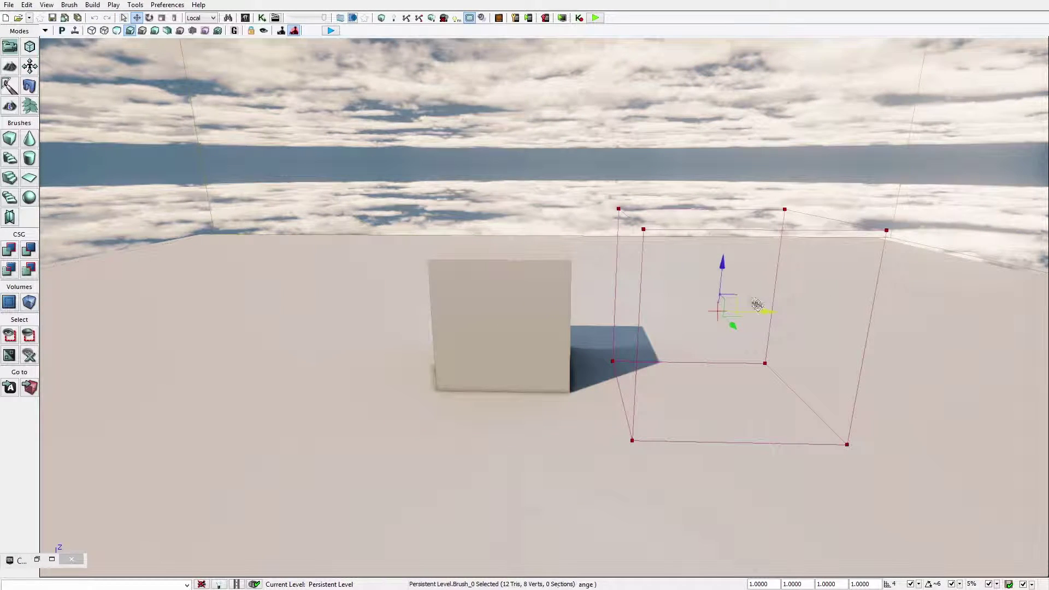
drag(723, 265, 729, 202)
Step: Add the builder brush's volume to the level as solid geometry with CSG Add
right_drag(729, 202, 539, 208)
right_drag(661, 279, 582, 212)
right_drag(522, 189, 678, 188)
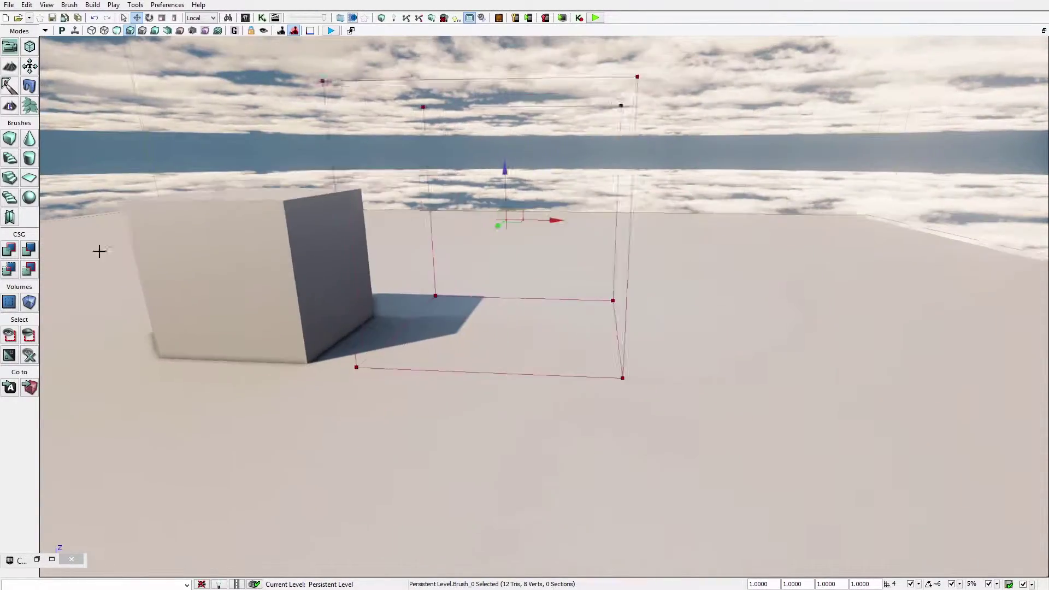
click(9, 250)
mouse_move(555, 246)
right_down()
mouse_move(596, 230)
mouse_move(328, 200)
mouse_move(476, 224)
mouse_move(612, 221)
mouse_move(581, 255)
right_up()
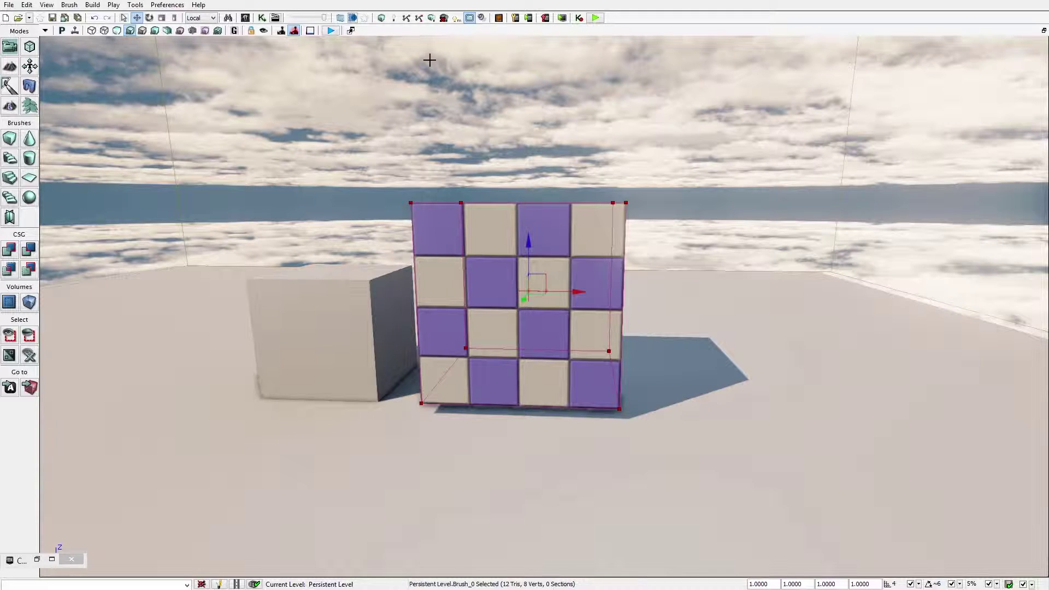
Step: Restore the maximized perspective view to the four-viewport layout
click(1044, 32)
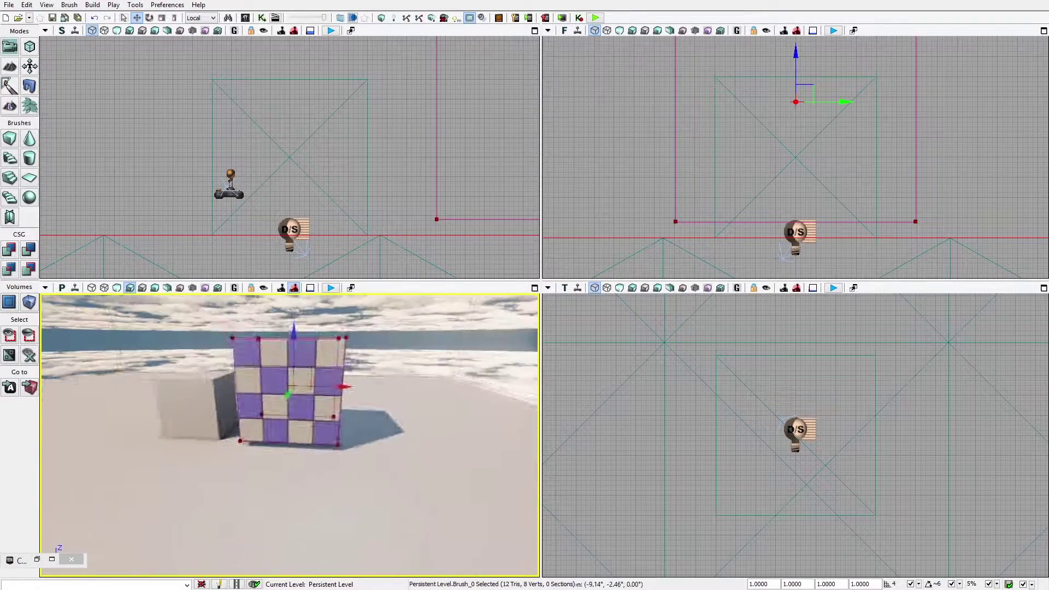
Step: Lower the builder brush to floor level in the front view
mouse_move(316, 374)
right_down()
mouse_move(300, 386)
mouse_move(322, 391)
mouse_move(334, 372)
mouse_move(316, 375)
right_up()
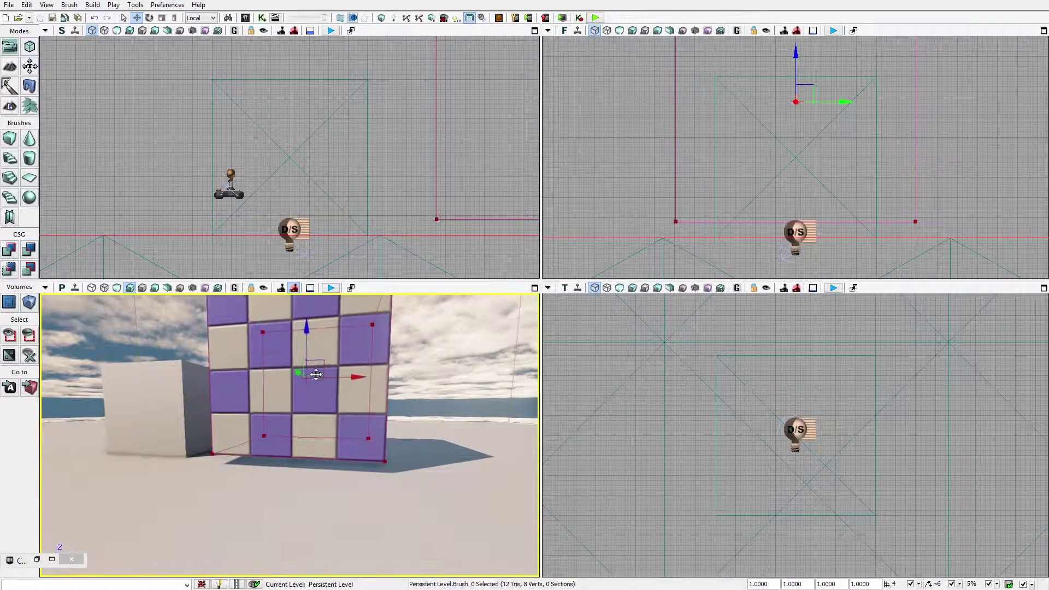
key(Escape)
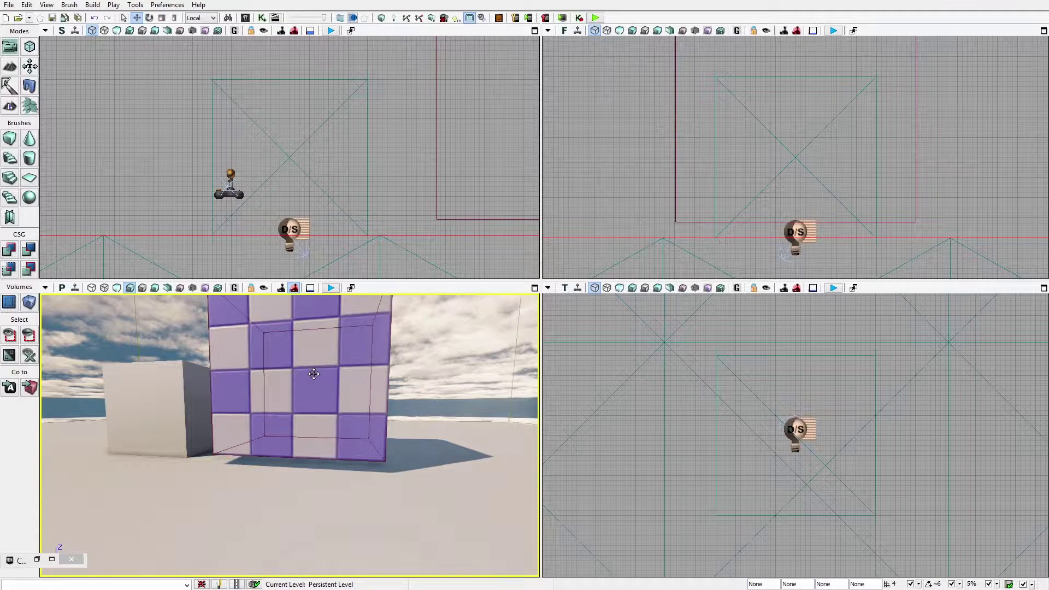
click(371, 361)
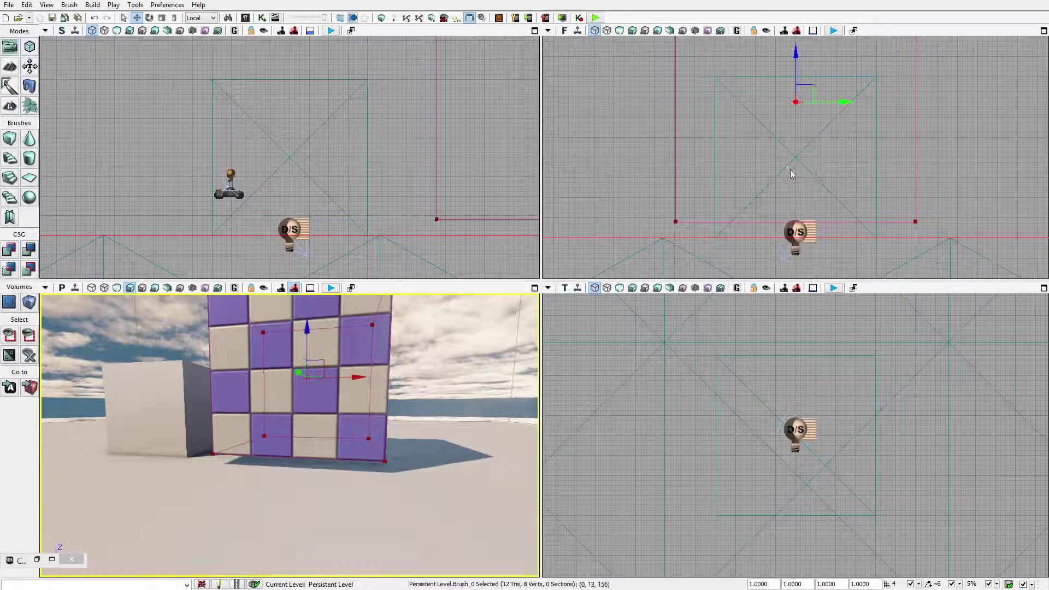
mouse_move(796, 57)
mouse_down()
mouse_move(796, 83)
mouse_move(796, 71)
mouse_up()
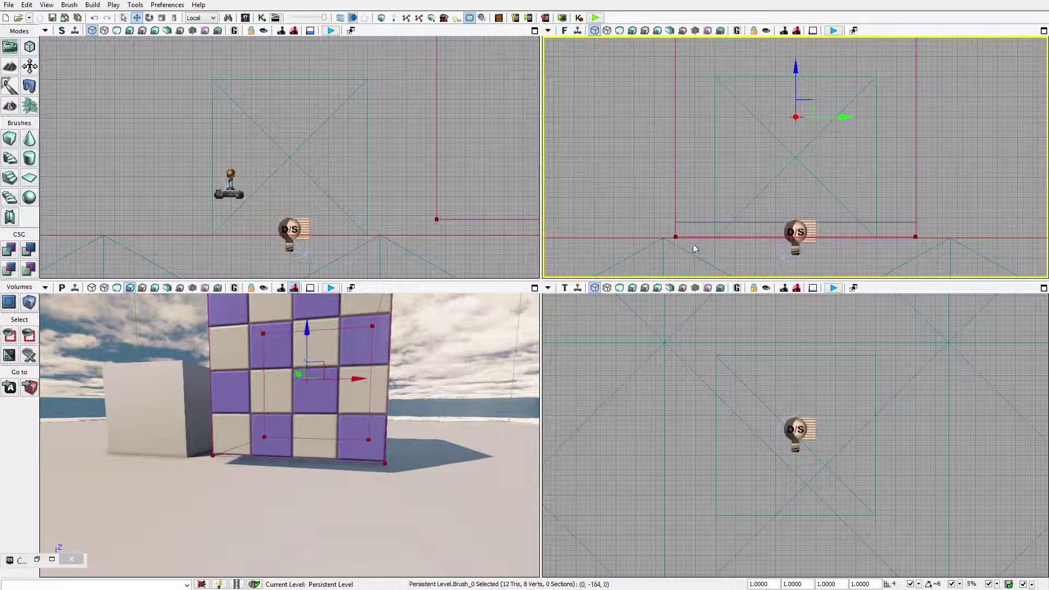
right_drag(415, 429, 412, 437)
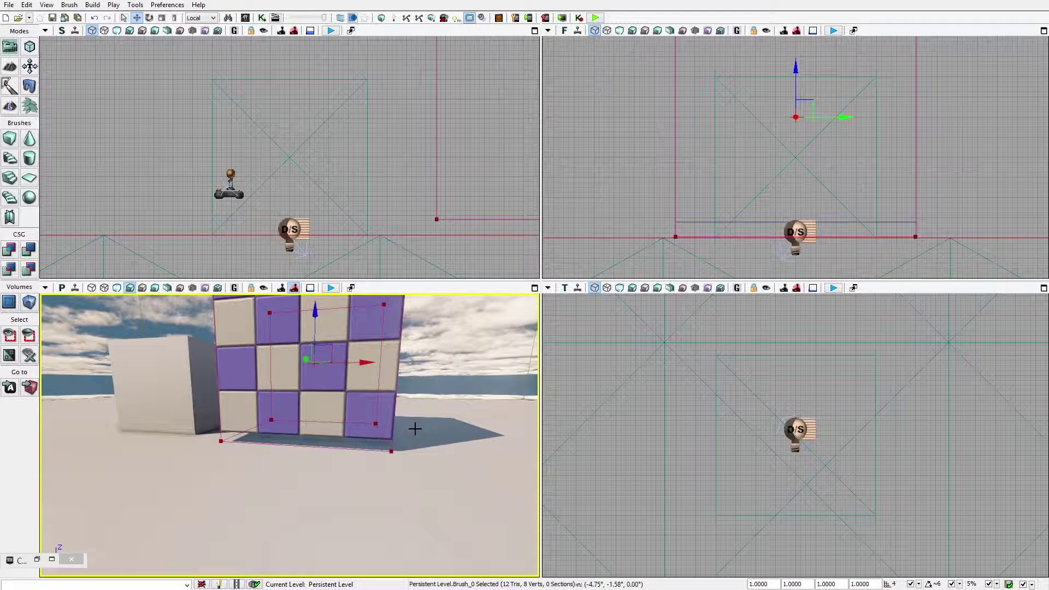
Step: Maximize the perspective view and move the cube builder brush along its red axis clear of the checkered cube
click(537, 289)
right_drag(627, 349, 735, 354)
key(a)
drag(634, 388, 629, 382)
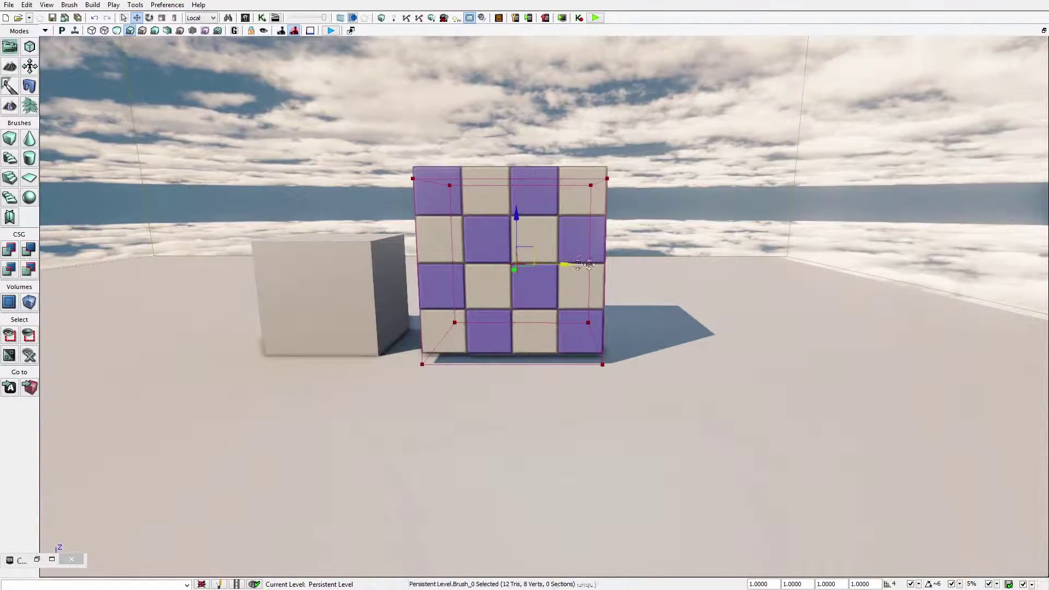
drag(600, 265, 786, 264)
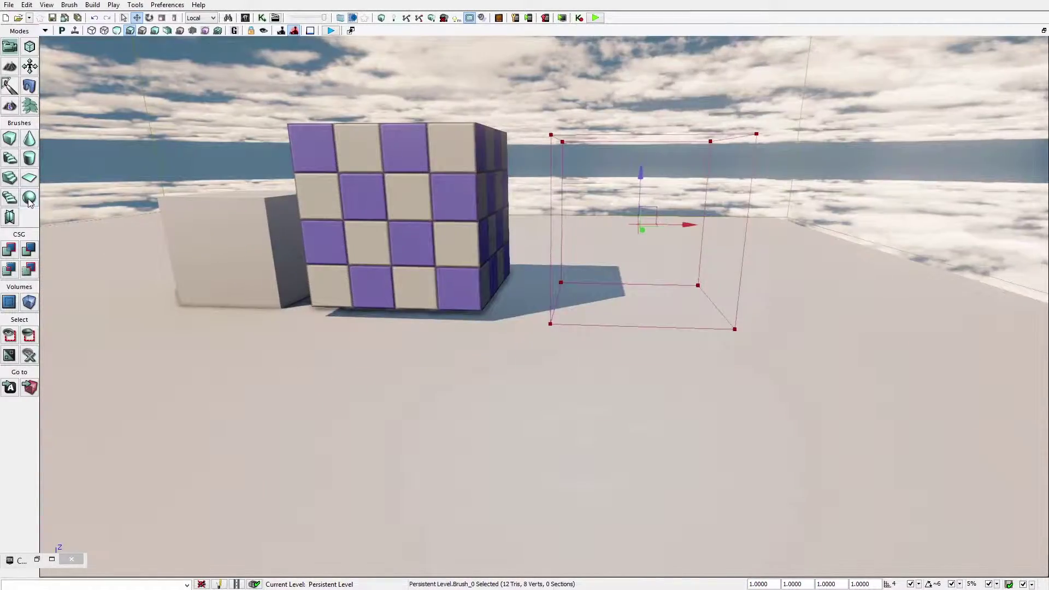
Step: Rebuild the builder brush as a tetrahedron sphere, switch it to a cone, and lower it onto the floor
click(29, 199)
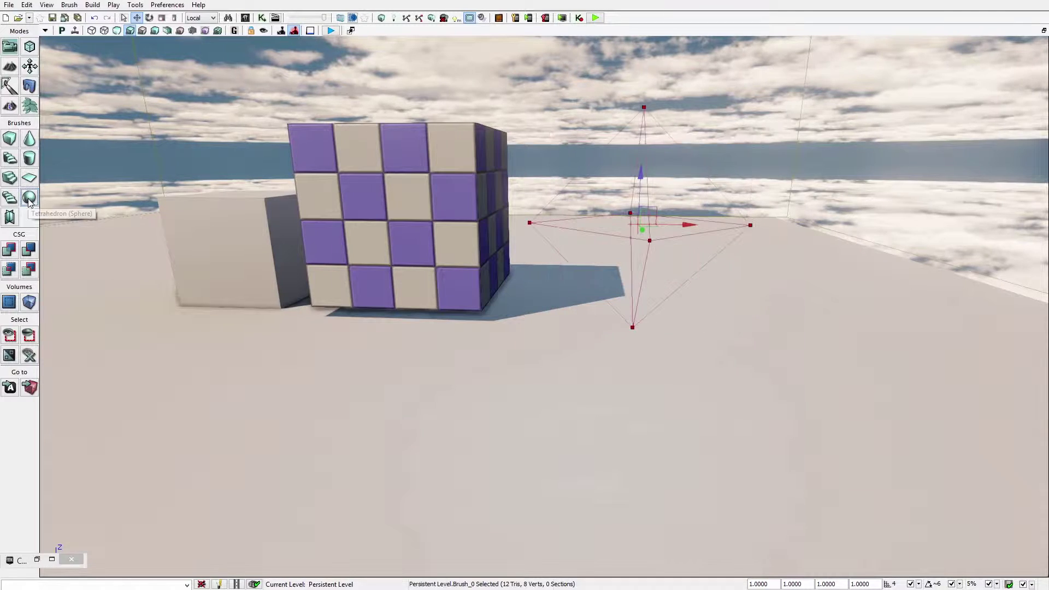
click(29, 140)
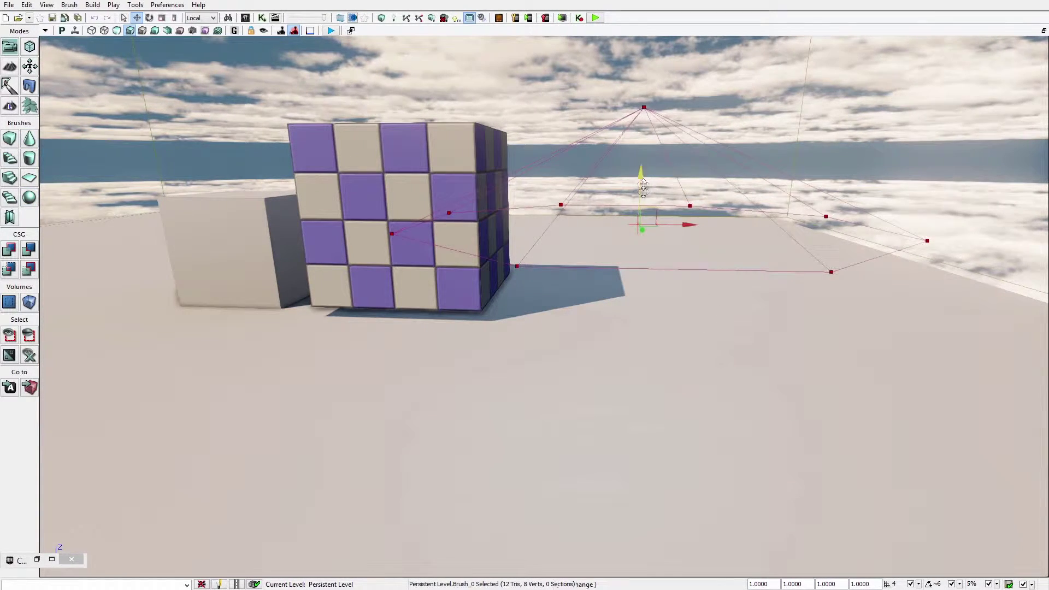
drag(644, 187, 635, 278)
mouse_move(635, 278)
right_down()
mouse_move(634, 355)
mouse_move(590, 306)
mouse_move(601, 246)
mouse_move(629, 349)
mouse_move(652, 348)
mouse_move(576, 382)
right_up()
right_click(576, 382)
click(531, 319)
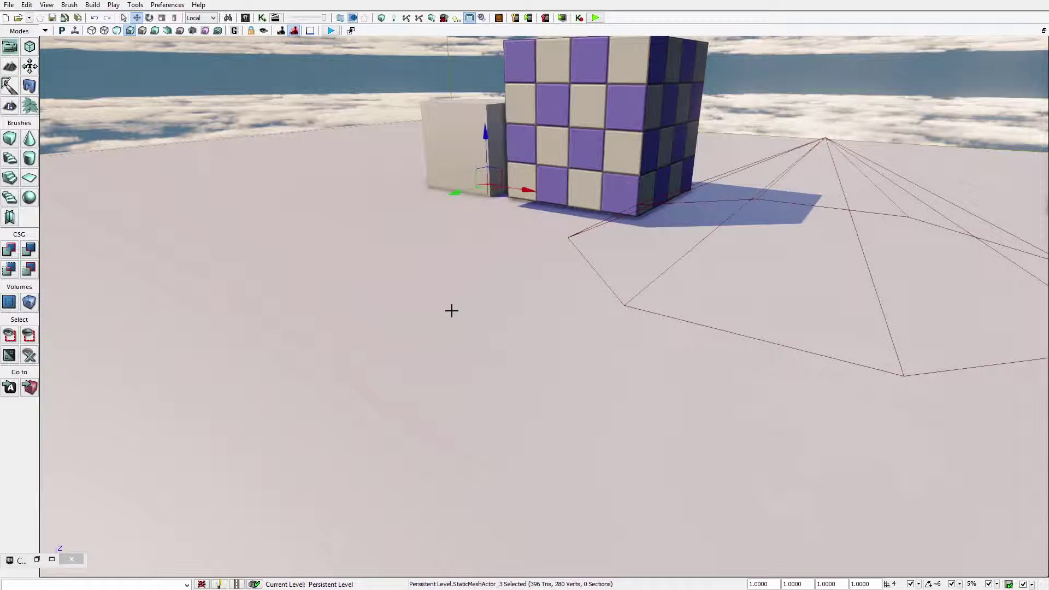
mouse_move(441, 312)
right_down()
mouse_move(486, 314)
mouse_move(525, 338)
mouse_move(640, 341)
mouse_move(590, 342)
mouse_move(492, 298)
mouse_move(394, 302)
mouse_move(481, 292)
mouse_move(492, 312)
mouse_move(375, 202)
right_up()
click(459, 171)
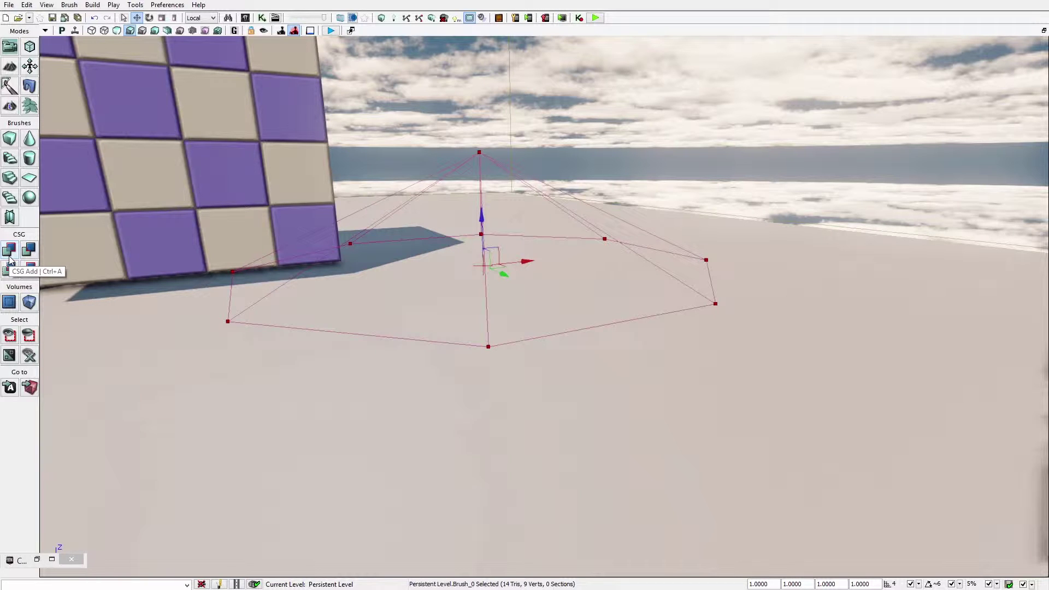
Step: Move the cone builder brush farther from the checkered cube along its red axis and rebuild it as a tetrahedron sphere
key(d)
mouse_move(514, 288)
right_down()
mouse_move(404, 292)
mouse_move(524, 285)
right_up()
key(s)
key(a)
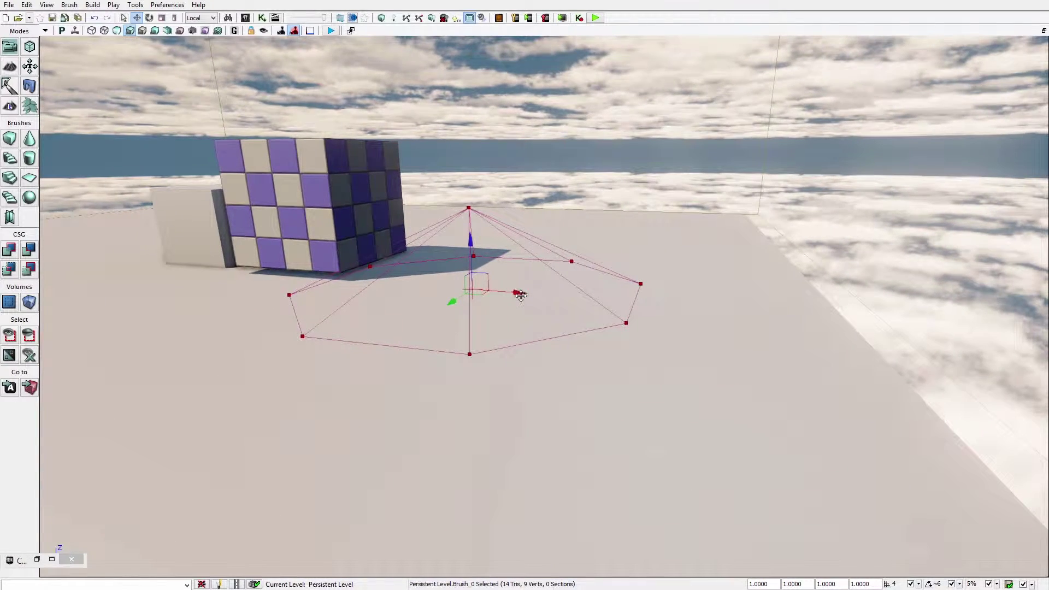
drag(521, 295, 596, 294)
click(26, 201)
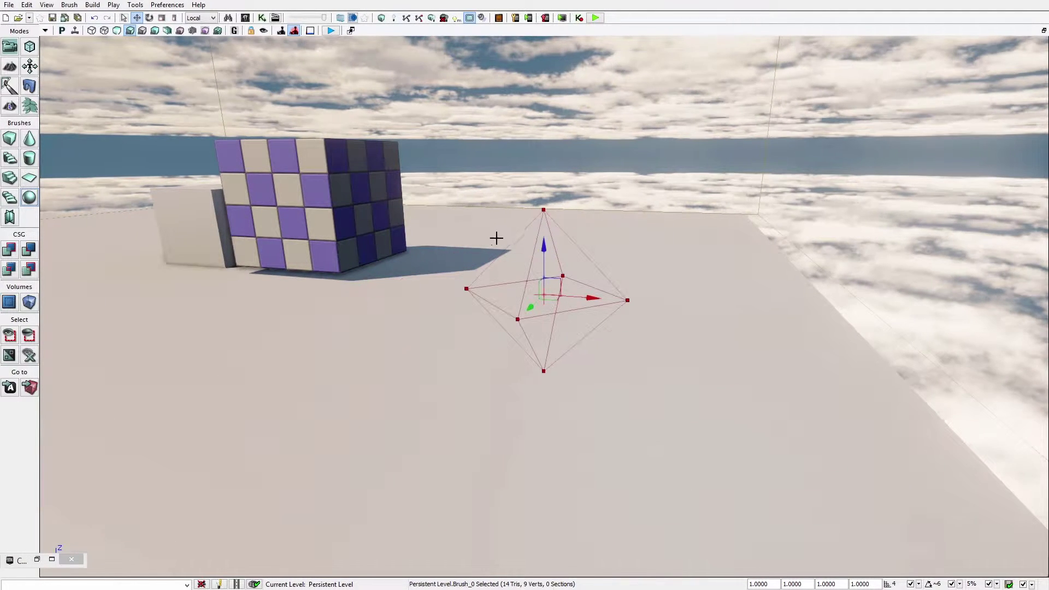
Step: Raise the sphere builder brush slightly and add its volume to the level with CSG Add
drag(544, 244, 546, 206)
key(w)
key(a)
mouse_move(546, 206)
right_down()
mouse_move(572, 208)
mouse_move(605, 188)
mouse_move(639, 235)
mouse_move(651, 218)
mouse_move(616, 213)
right_up()
key(a)
key(d)
key(s)
click(8, 250)
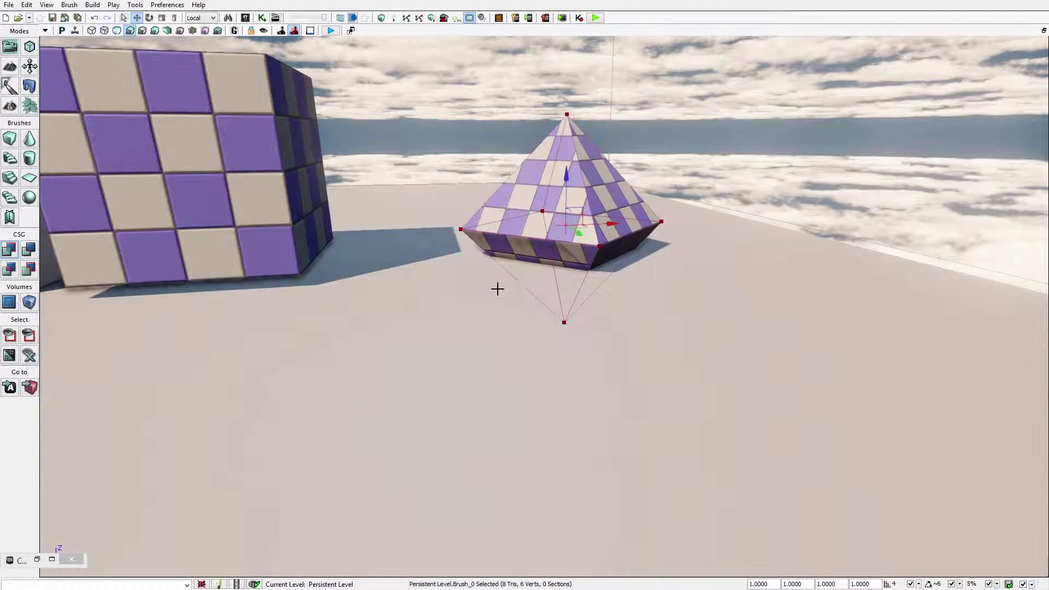
Step: Remove the sphere brush's volume from the level with CSG Subtract, leaving the builder brush selected
click(27, 251)
mouse_move(362, 263)
right_down()
mouse_move(377, 235)
mouse_move(328, 233)
mouse_move(350, 265)
mouse_move(330, 250)
right_up()
click(372, 221)
mouse_move(518, 258)
right_down()
mouse_move(508, 247)
mouse_move(621, 244)
right_up()
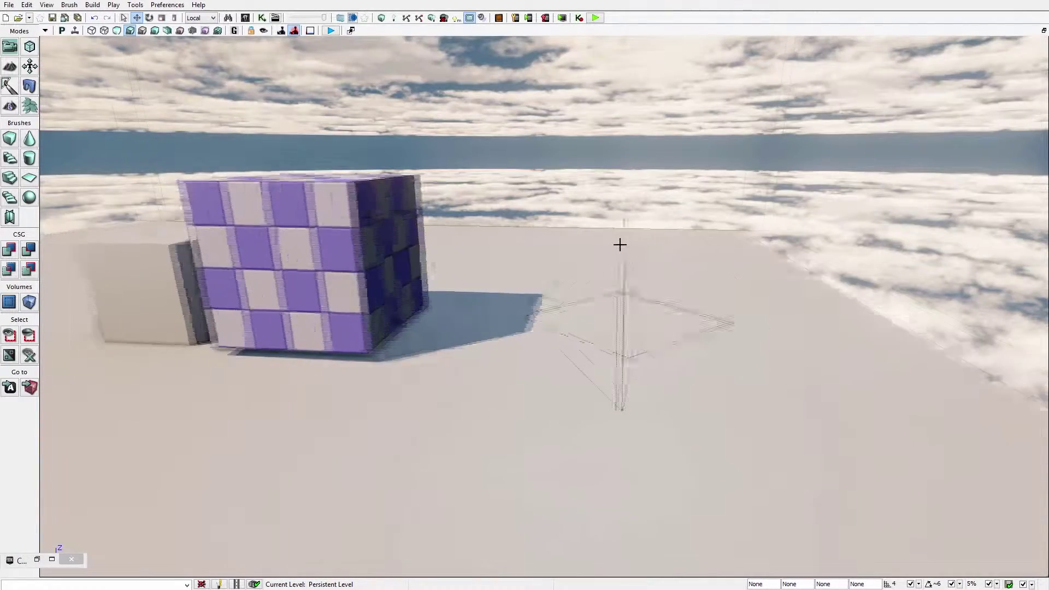
click(601, 243)
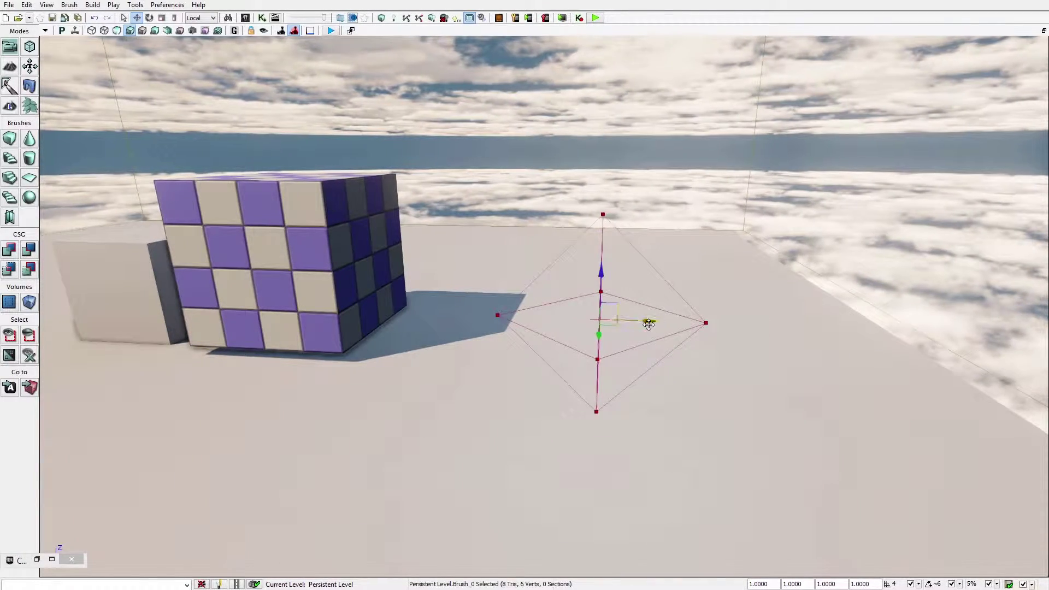
Step: Move the sphere builder brush into the open floor area in front of the checkered cube and raise it
mouse_move(648, 323)
mouse_down()
mouse_move(539, 319)
mouse_move(549, 318)
mouse_move(430, 428)
mouse_up()
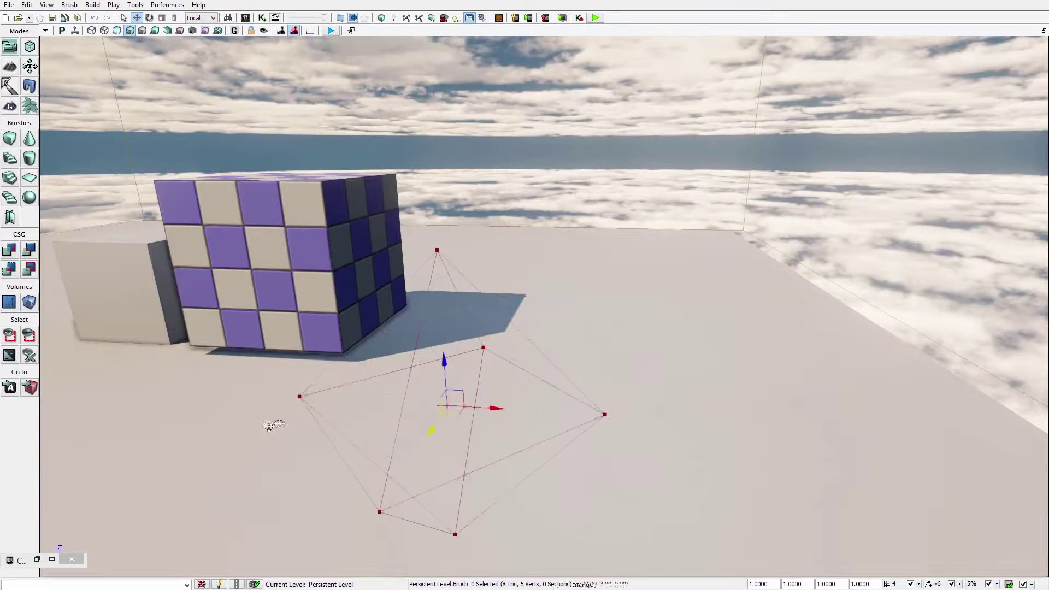
right_drag(431, 428, 509, 287)
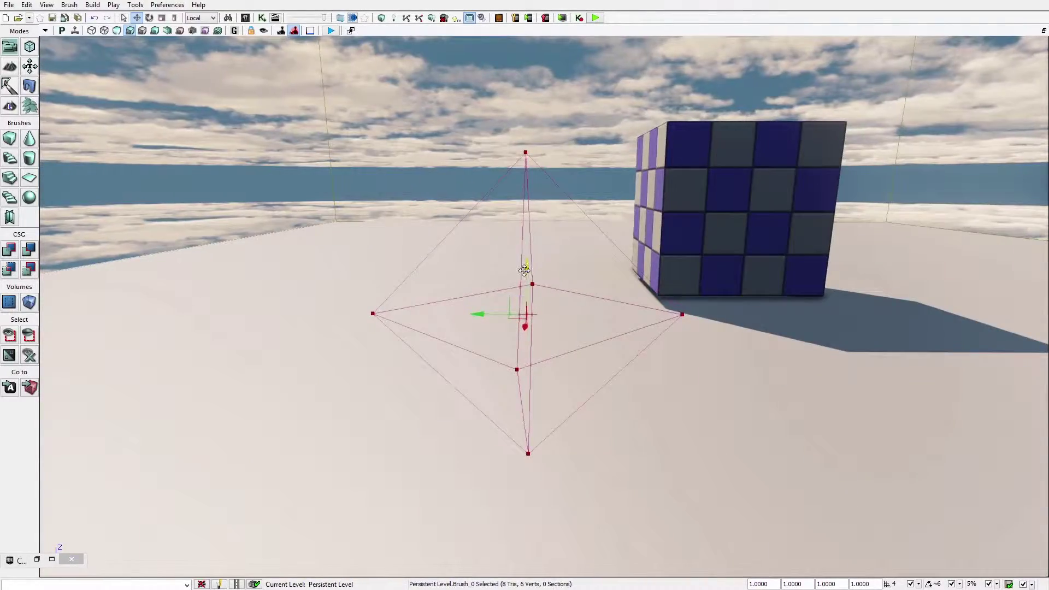
drag(526, 269, 526, 158)
mouse_move(526, 158)
right_down()
mouse_move(481, 172)
mouse_move(538, 155)
right_up()
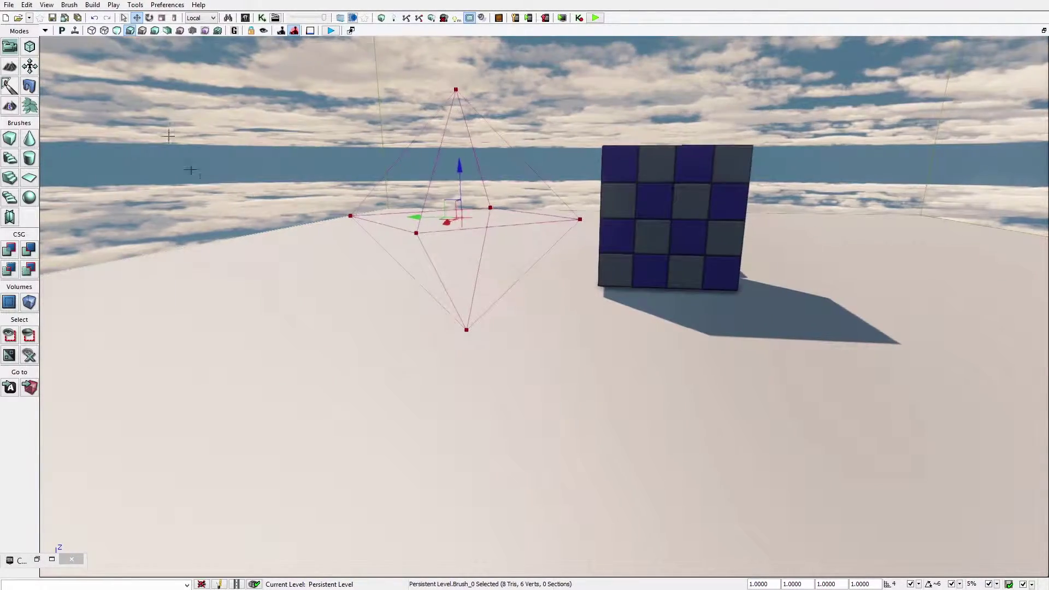
Step: Rebuild the builder brush as a cube and lower it toward the floor
click(9, 139)
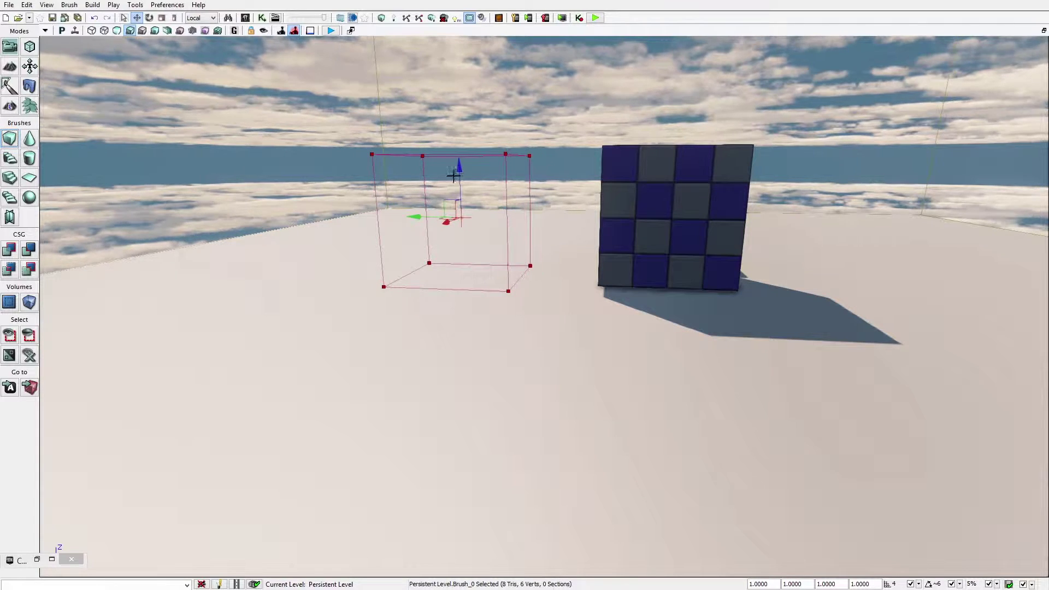
drag(459, 168, 461, 214)
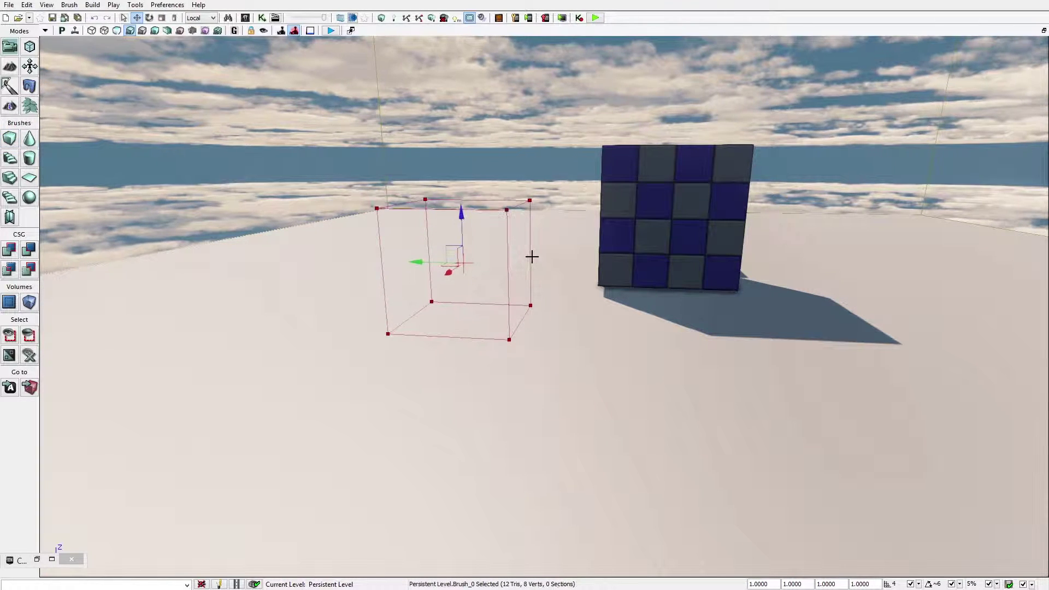
Step: Rebuild the cube builder brush with the Hollow option enabled in its brush builder settings
right_click(9, 140)
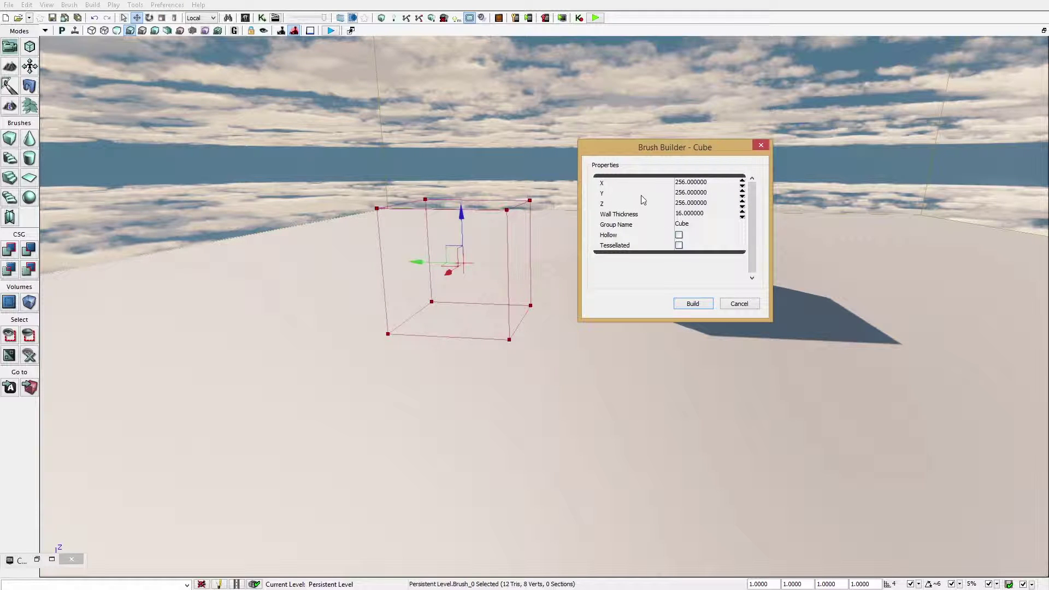
click(684, 185)
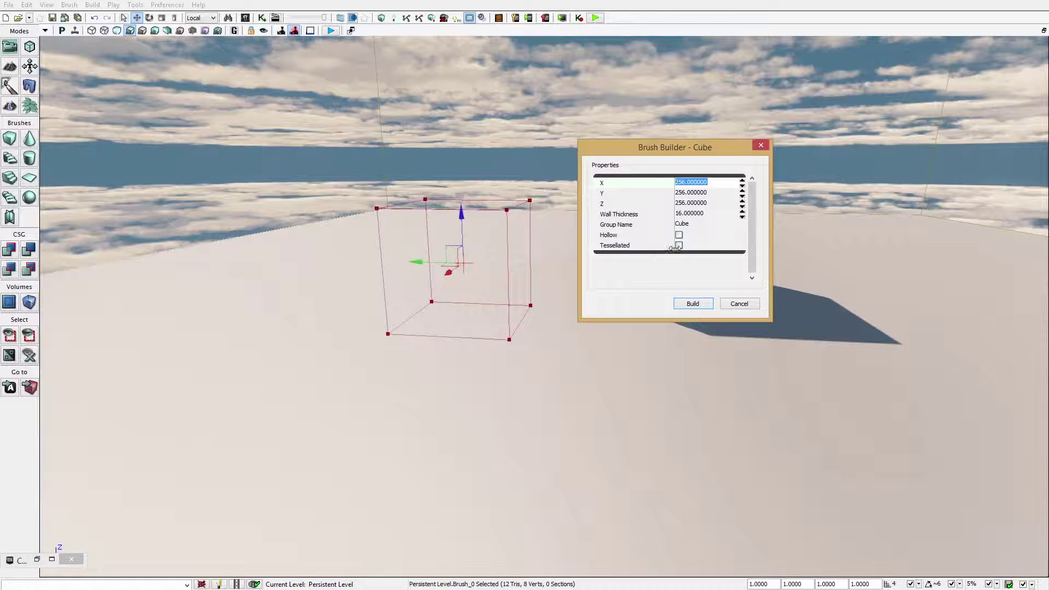
click(639, 239)
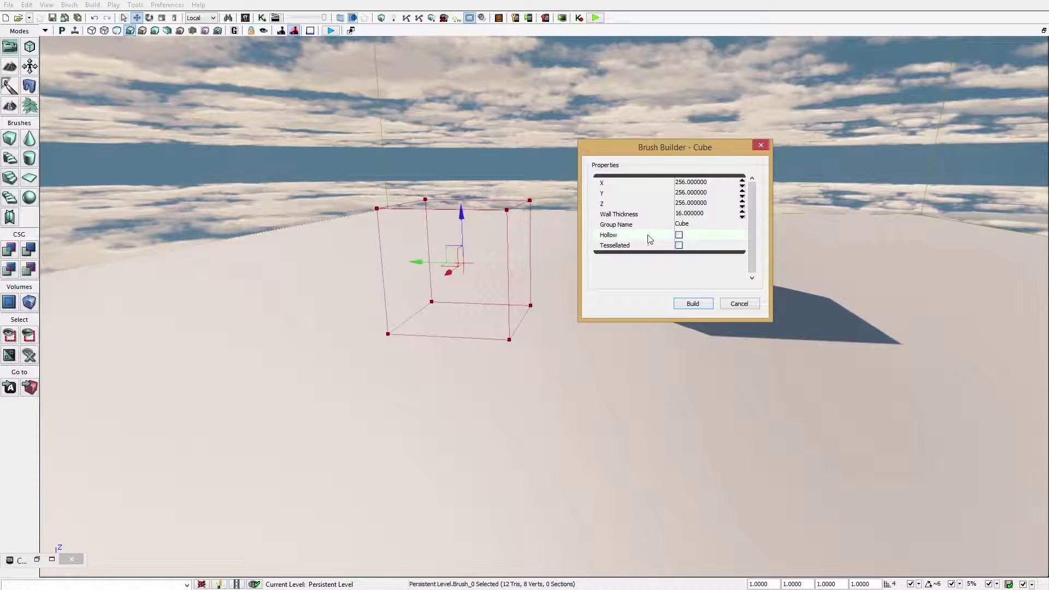
click(679, 235)
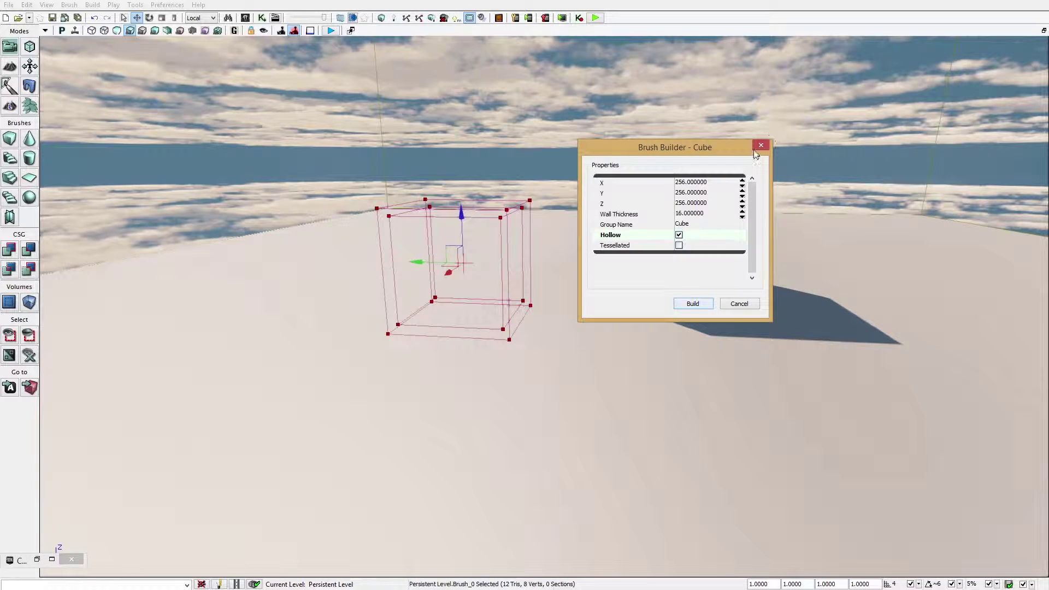
click(759, 146)
Step: Raise the hollow cube brush slightly and add it to the level with CSG Add
drag(462, 212, 461, 194)
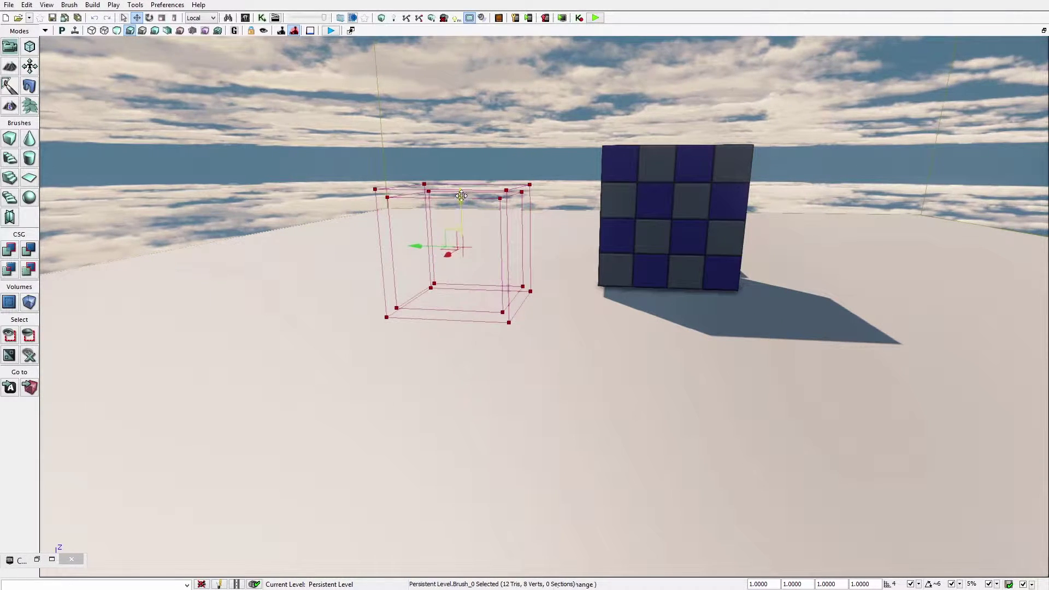
click(12, 255)
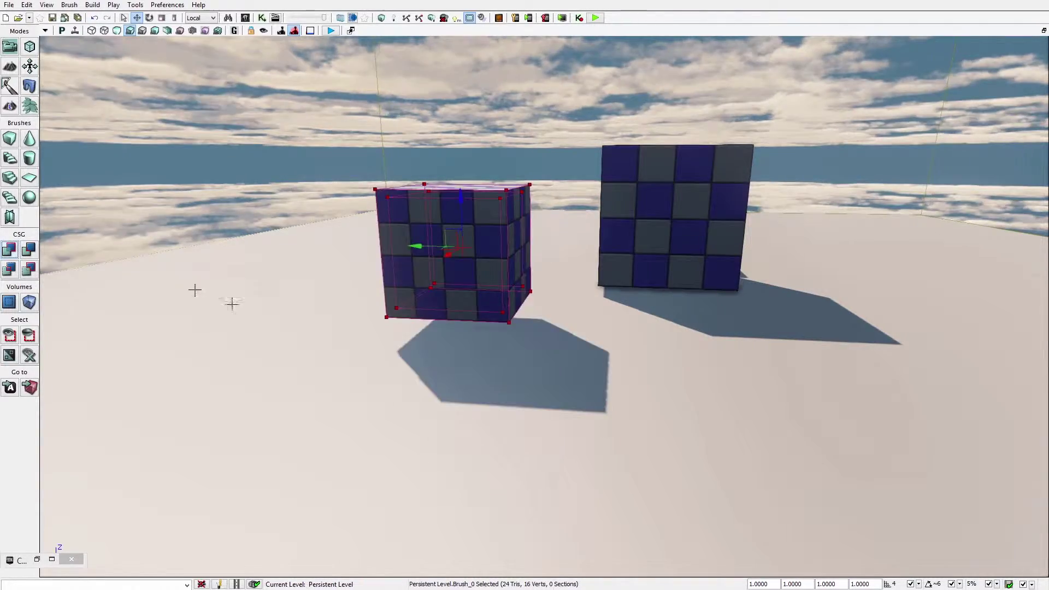
Step: Lower the hollow brush so it overlaps the new cube and add its volume again with CSG Add
mouse_move(232, 304)
right_down()
mouse_move(535, 302)
mouse_move(437, 257)
mouse_move(381, 247)
right_up()
drag(463, 240, 463, 284)
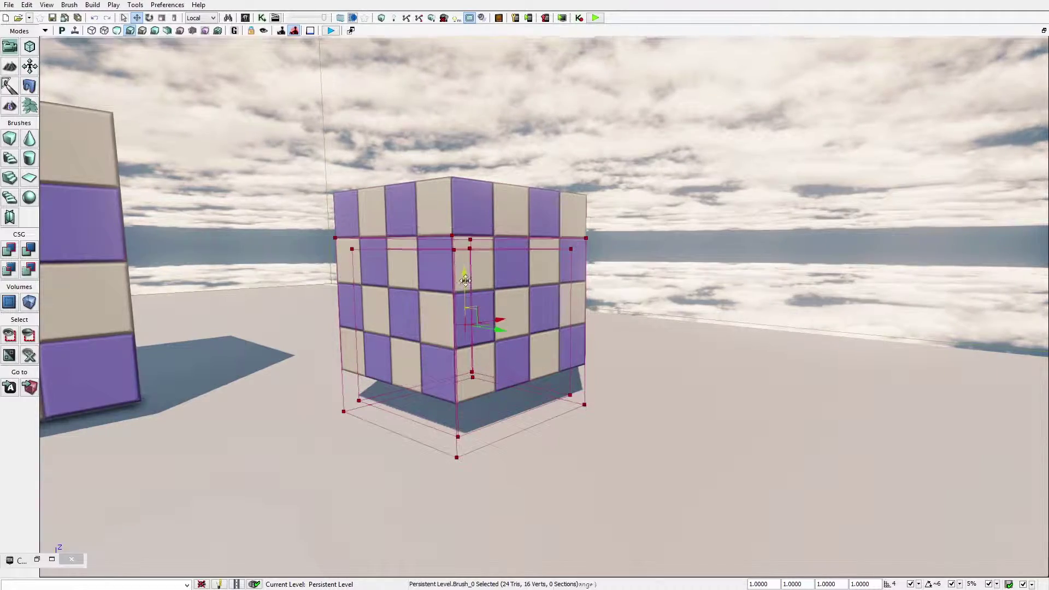
click(6, 255)
mouse_move(230, 298)
right_down()
mouse_move(328, 300)
mouse_move(218, 284)
right_up()
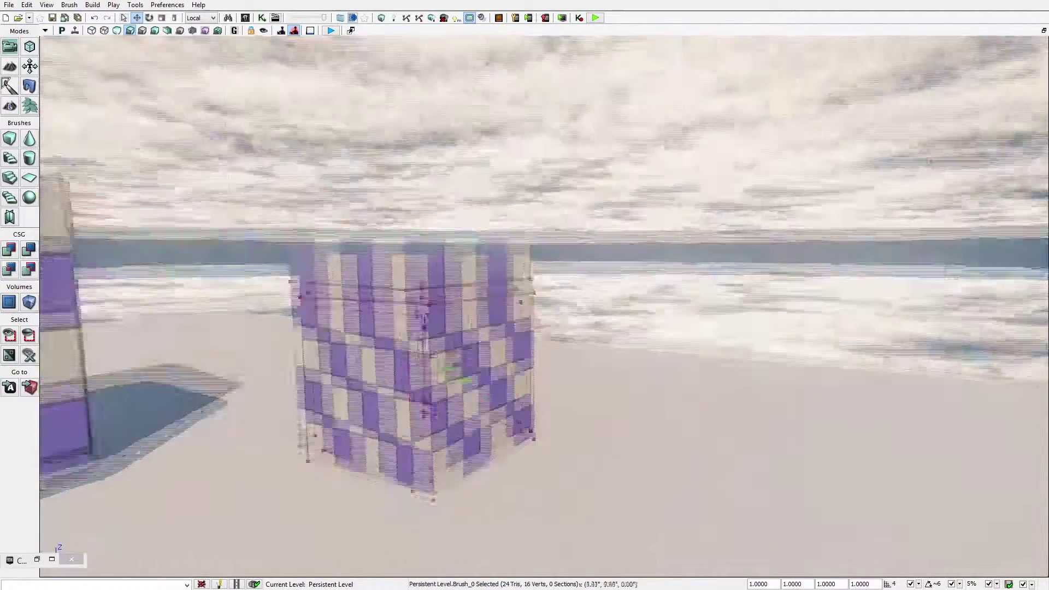
right_drag(530, 333, 488, 339)
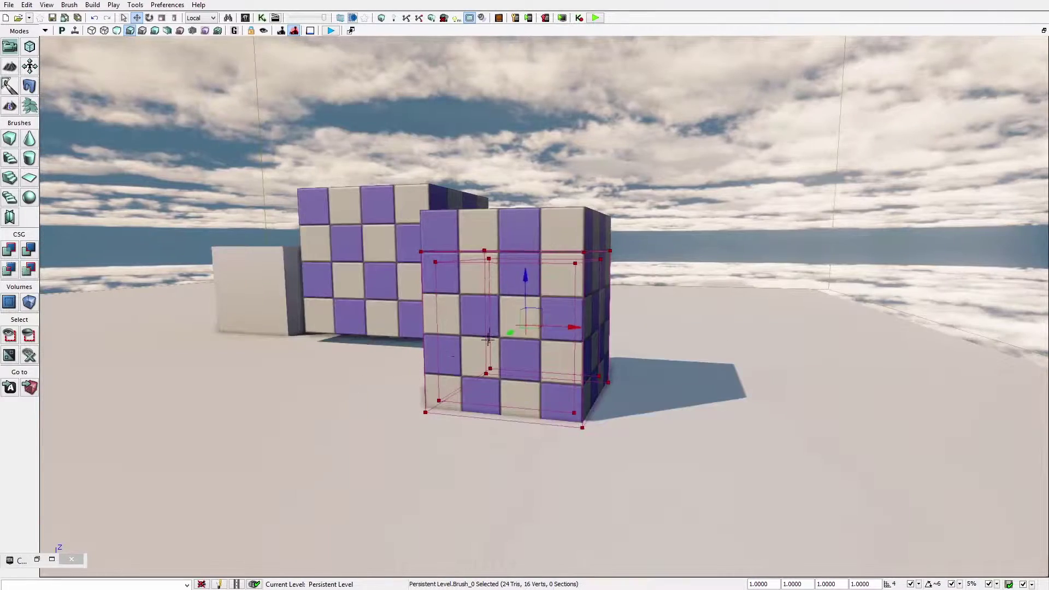
Step: Switch to uniform scaling and shrink the hollow builder brush so it fits inside the newly added block
key(space)
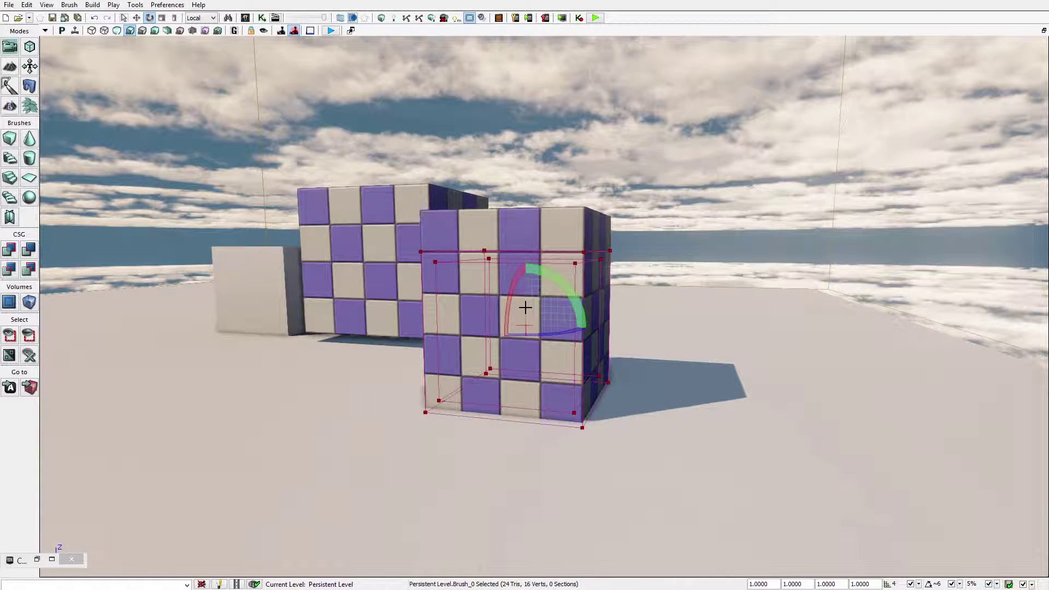
key(space)
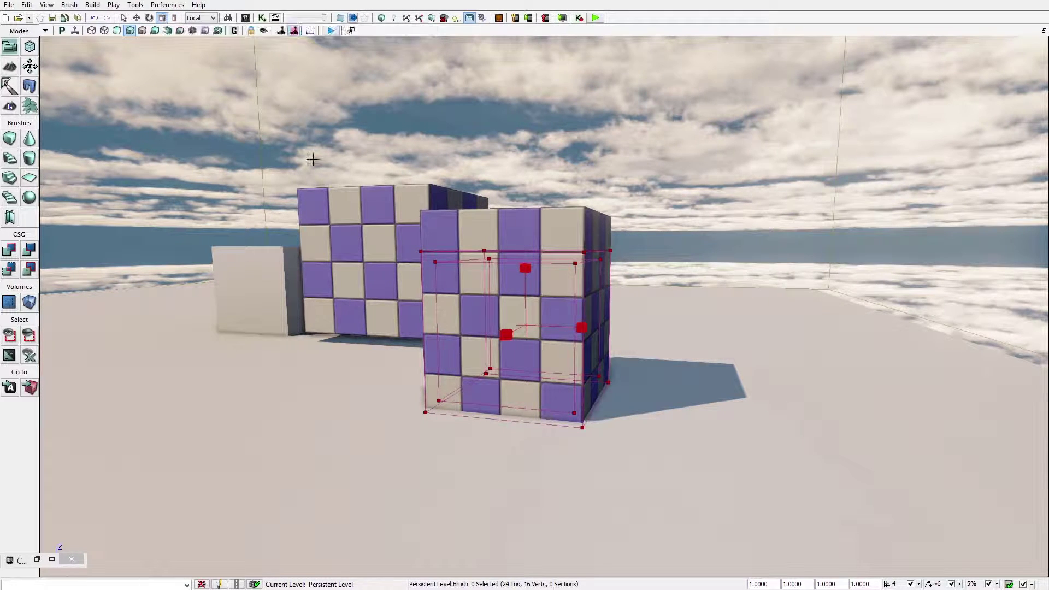
drag(525, 269, 526, 270)
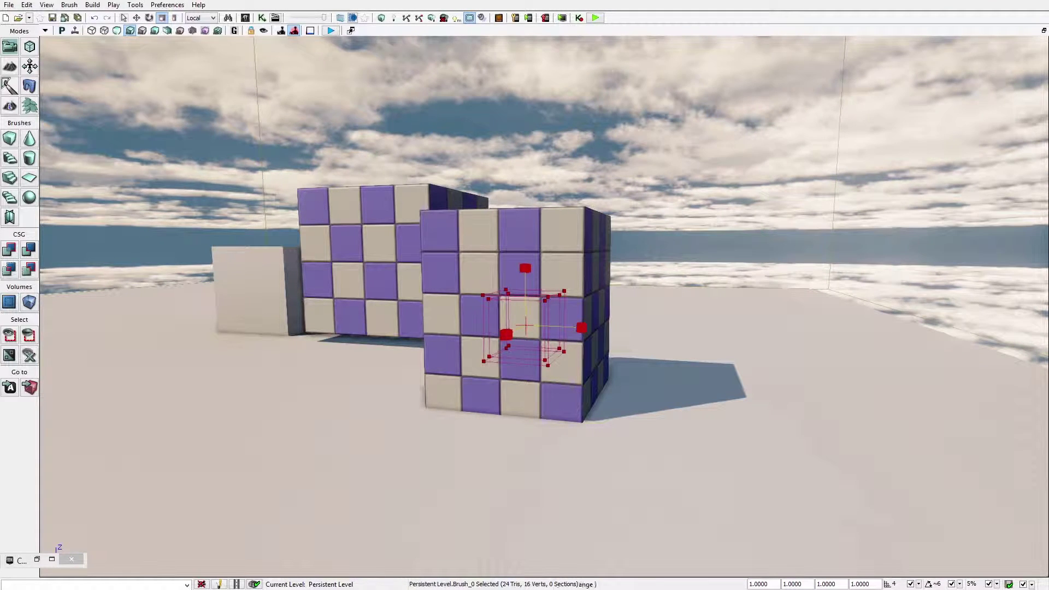
drag(511, 336, 520, 334)
click(514, 327)
click(501, 354)
mouse_move(523, 283)
mouse_down()
mouse_move(525, 267)
mouse_move(527, 285)
mouse_up()
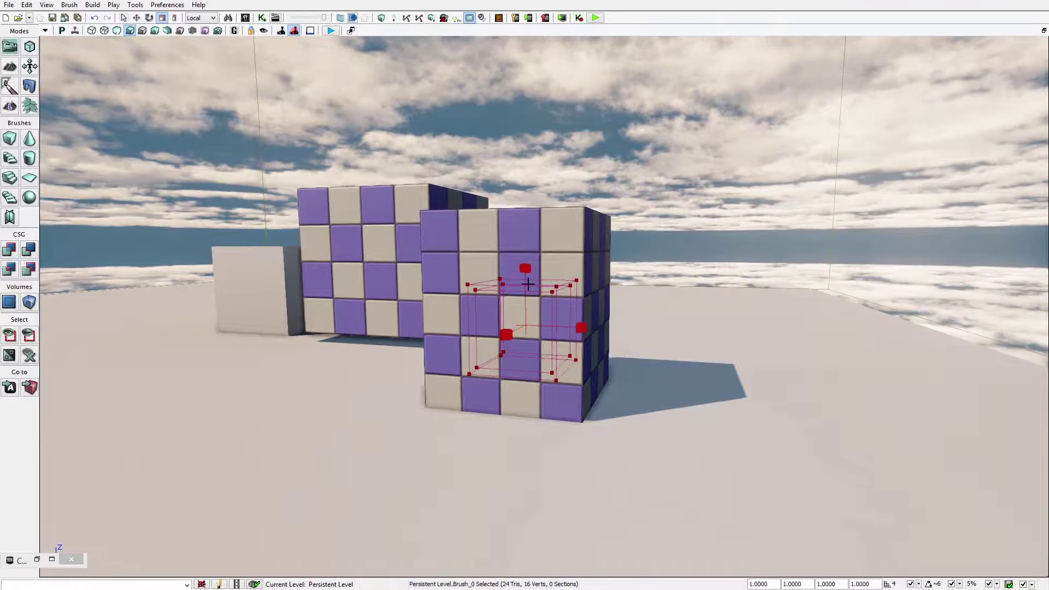
Step: Cycle the shrunken builder brush through the transform modes, ending in translation mode
key(space)
key(space)
key(space)
key(space)
key(space)
key(space)
key(space)
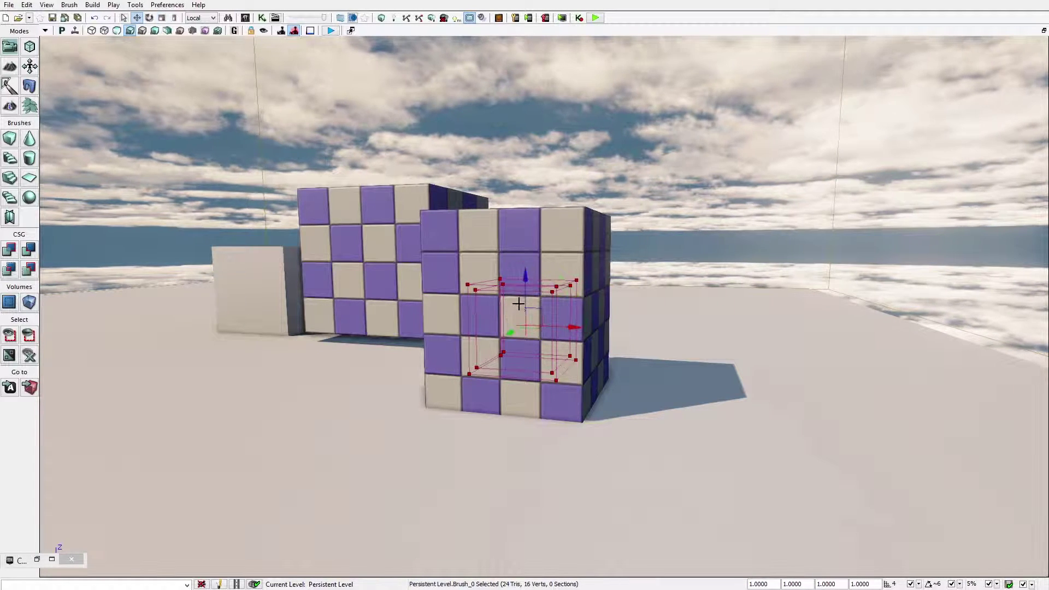
Step: Move the hollow brush to the lower front face of the checkered block and cut it out with CSG Subtract
drag(508, 332, 470, 355)
drag(488, 292, 494, 327)
drag(474, 390, 479, 382)
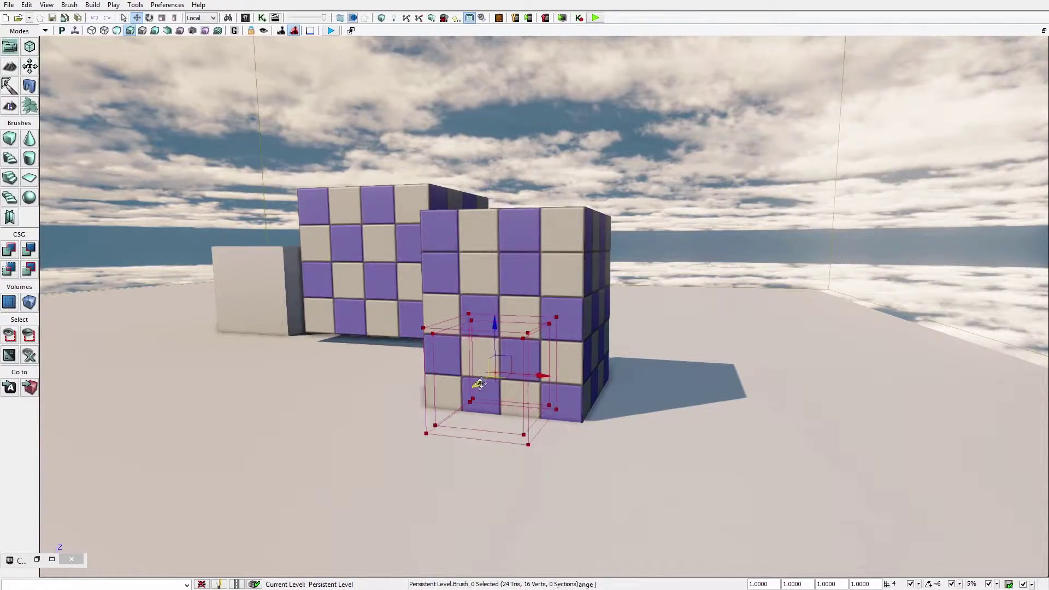
mouse_move(480, 382)
right_down()
mouse_move(525, 384)
mouse_move(481, 403)
mouse_move(509, 389)
right_up()
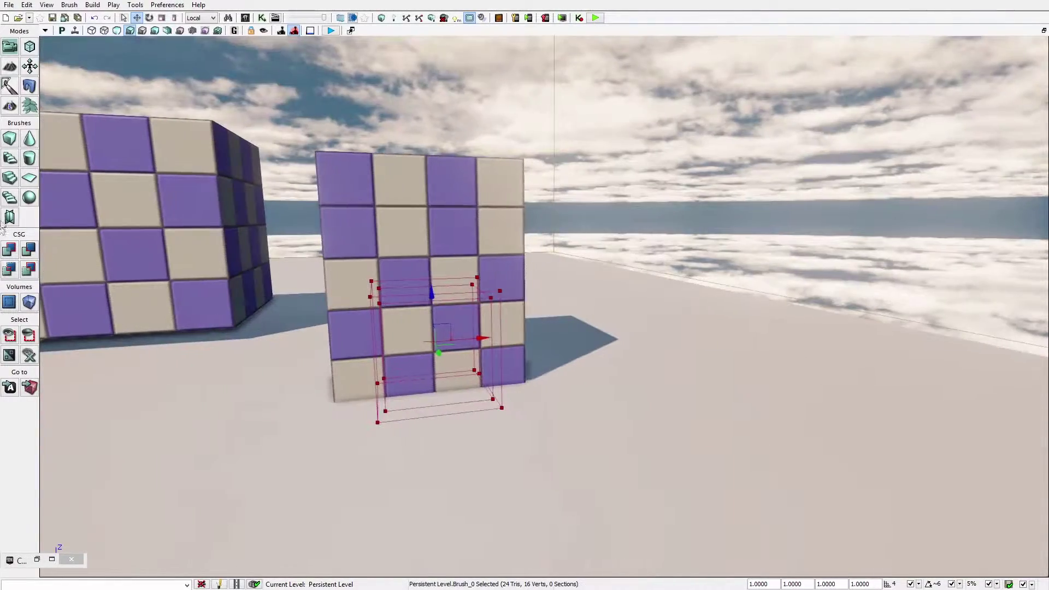
click(28, 251)
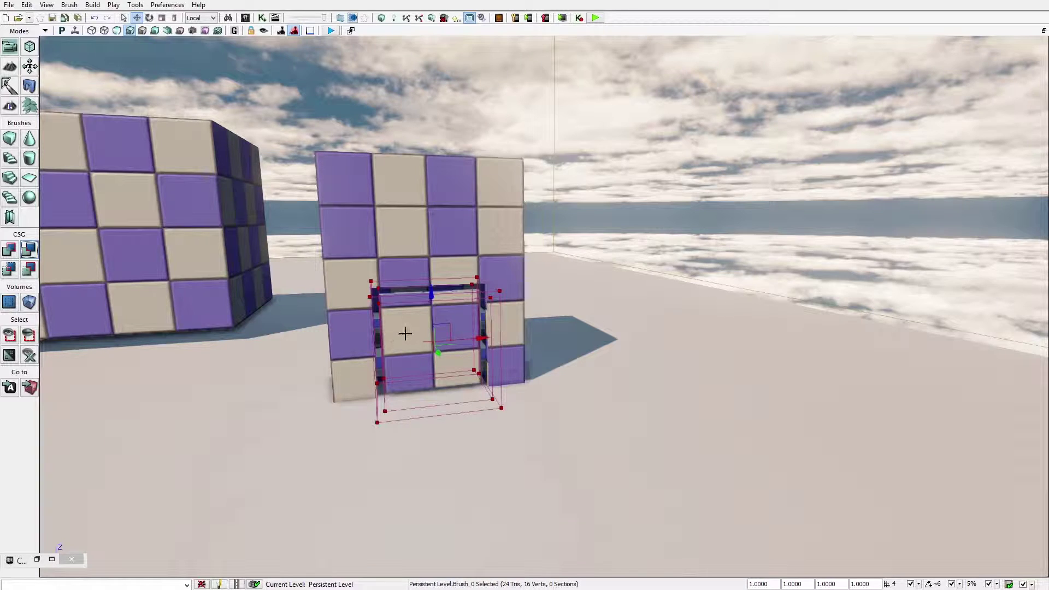
Step: Rebuild the cube builder brush with Hollow turned off and subtract the solid volume from the checkered block
right_click(9, 139)
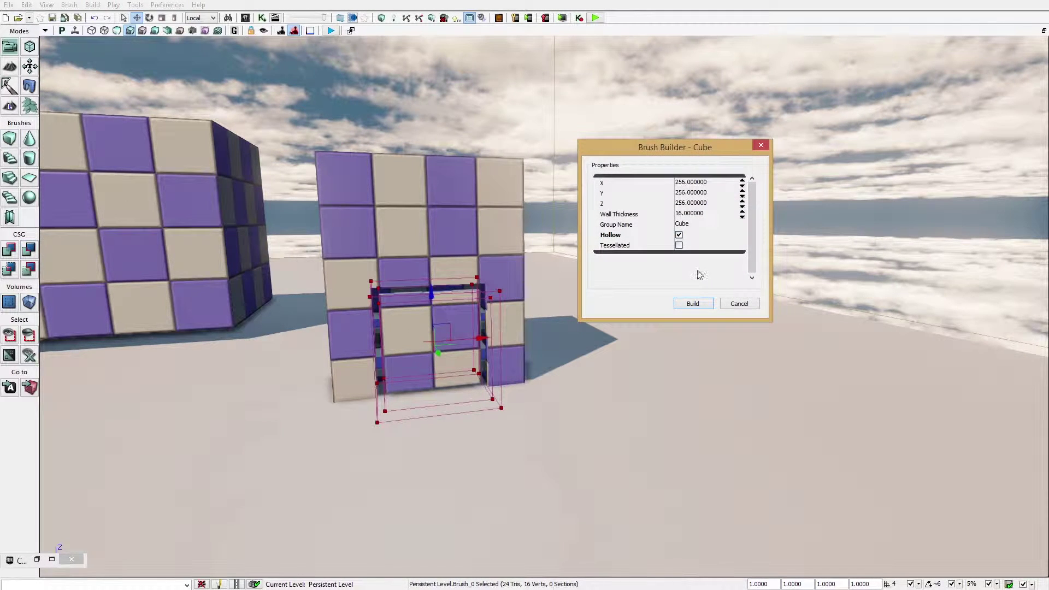
click(679, 235)
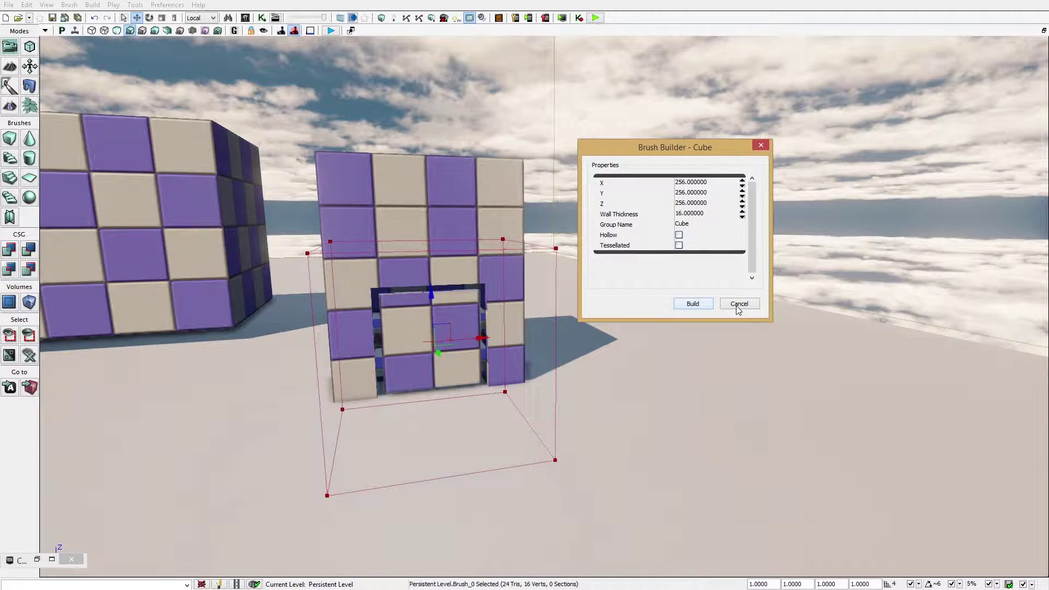
click(693, 304)
click(29, 250)
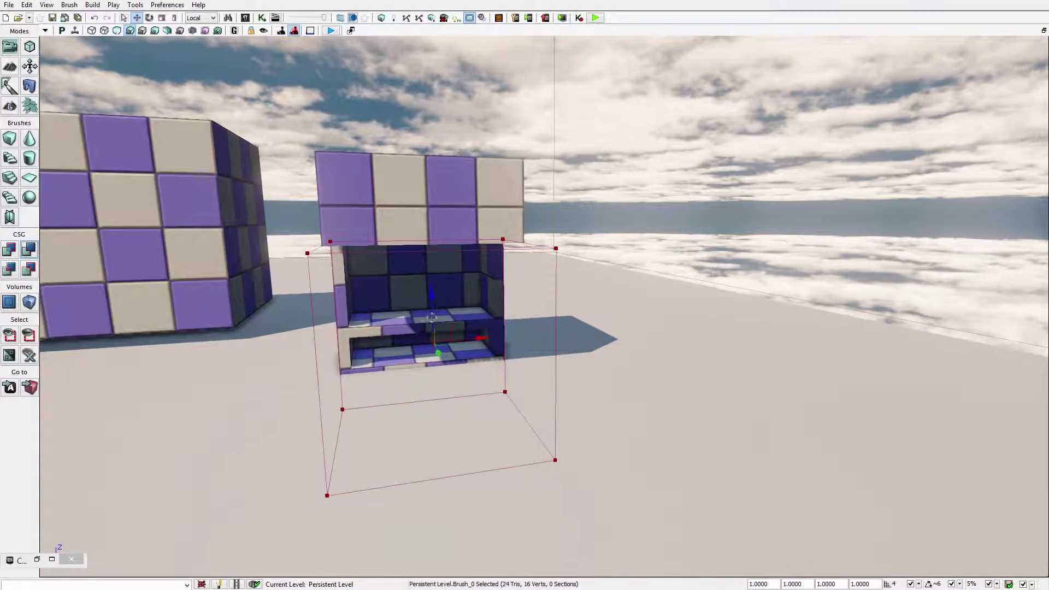
right_drag(441, 314, 478, 323)
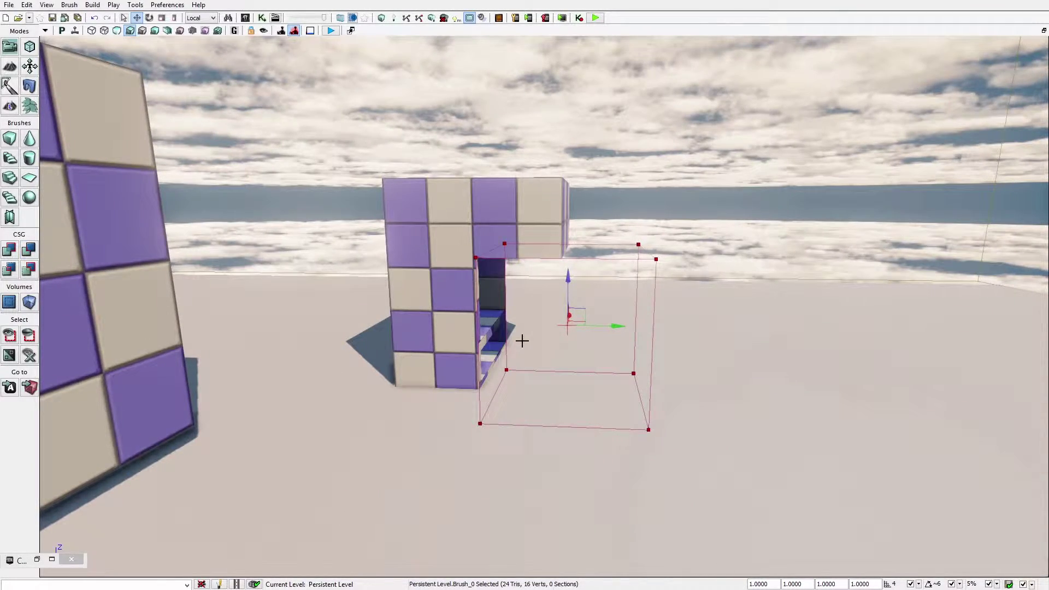
right_drag(664, 292, 644, 309)
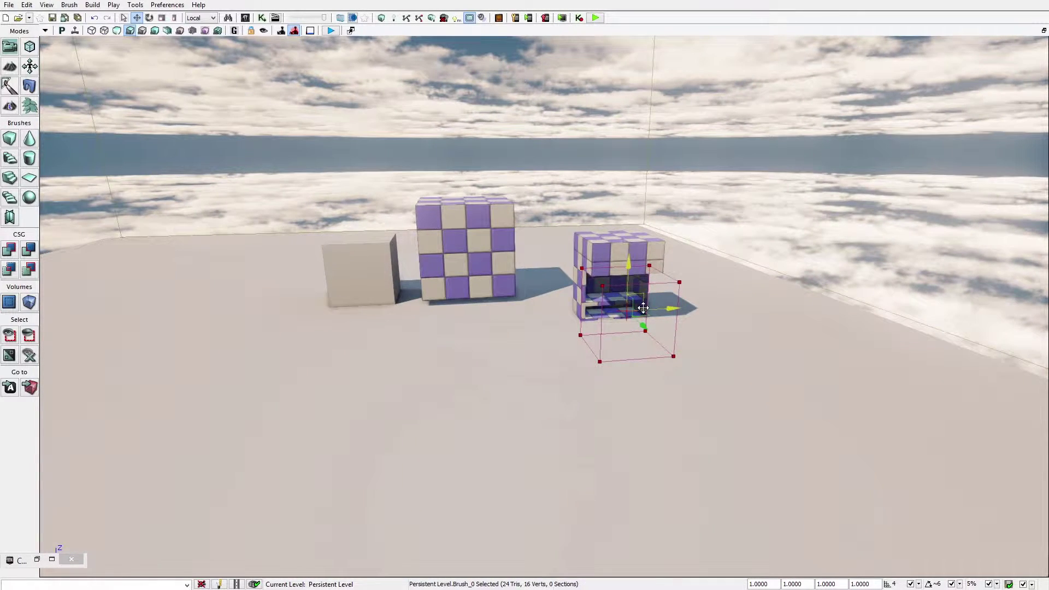
Step: Uniformly scale the builder brush up until it encloses both checkered structures, and remove them with CSG Subtract
key(space)
key(space)
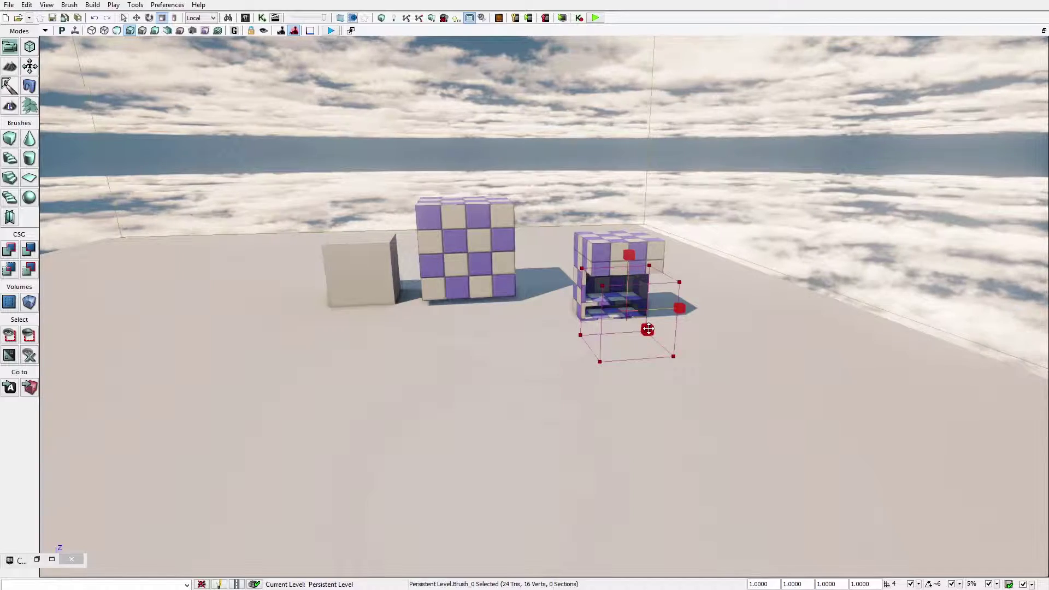
mouse_move(648, 330)
mouse_down()
mouse_move(662, 338)
mouse_move(650, 336)
mouse_move(650, 349)
mouse_move(649, 328)
mouse_up()
mouse_move(648, 329)
right_down()
mouse_move(659, 335)
mouse_move(648, 329)
right_up()
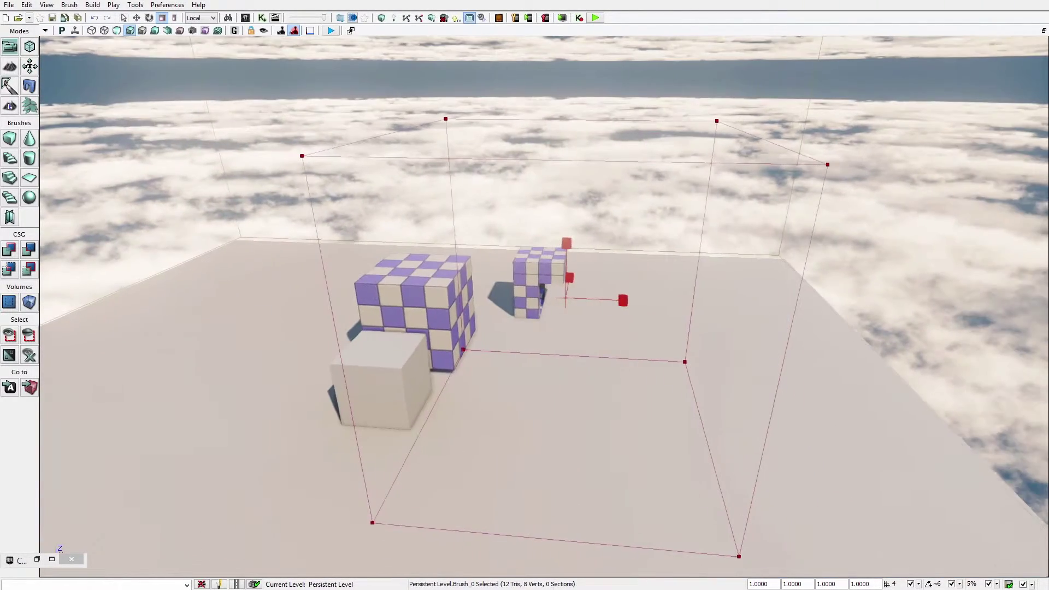
click(34, 255)
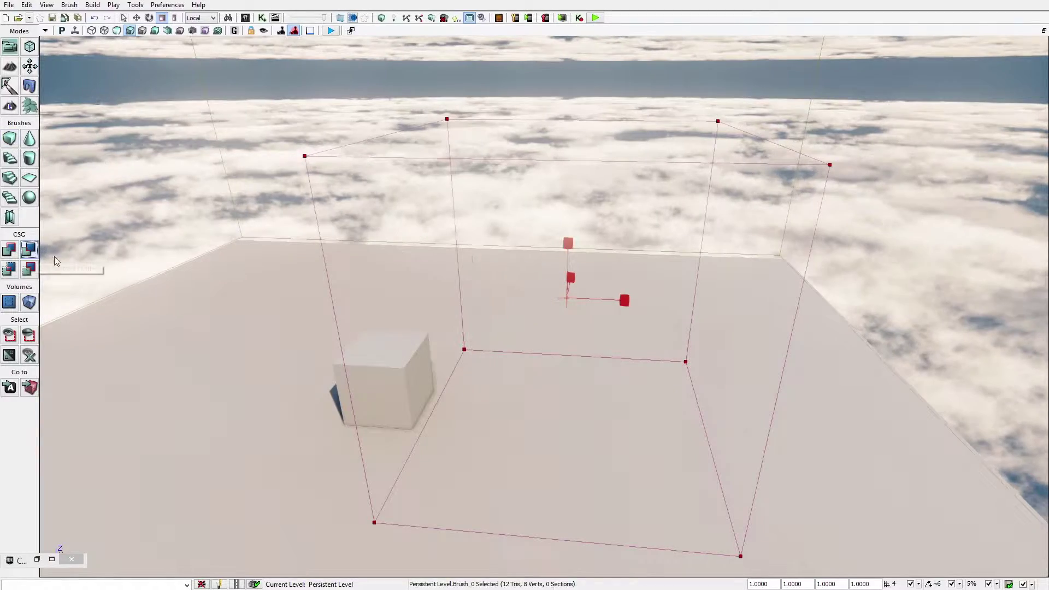
Step: Uniformly shrink the oversized cube brush, switch back to translation mode and raise the brush
mouse_move(575, 313)
right_down()
mouse_move(573, 324)
mouse_move(607, 309)
mouse_move(579, 278)
mouse_move(598, 293)
mouse_move(546, 282)
mouse_move(579, 320)
mouse_move(546, 326)
mouse_move(588, 344)
mouse_move(552, 343)
right_up()
right_drag(560, 257, 553, 270)
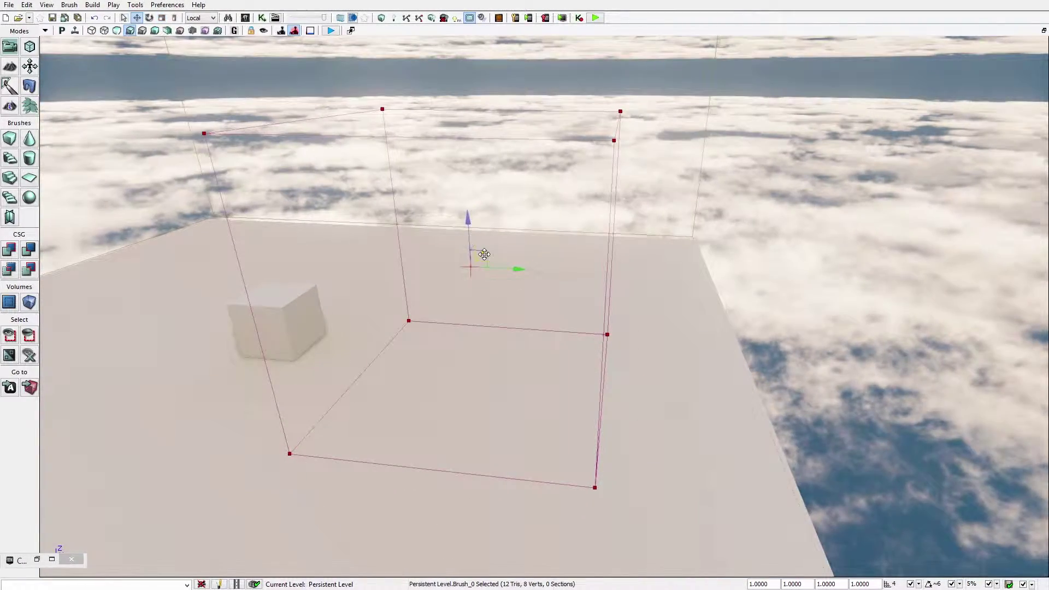
key(space)
key(space)
drag(485, 250, 490, 267)
mouse_move(489, 266)
right_down()
mouse_move(468, 252)
mouse_move(450, 260)
right_up()
mouse_move(390, 258)
mouse_down()
mouse_move(389, 244)
mouse_move(391, 259)
mouse_up()
mouse_move(401, 283)
right_down()
mouse_move(369, 281)
mouse_move(323, 254)
mouse_move(257, 292)
mouse_move(181, 295)
mouse_move(197, 298)
right_up()
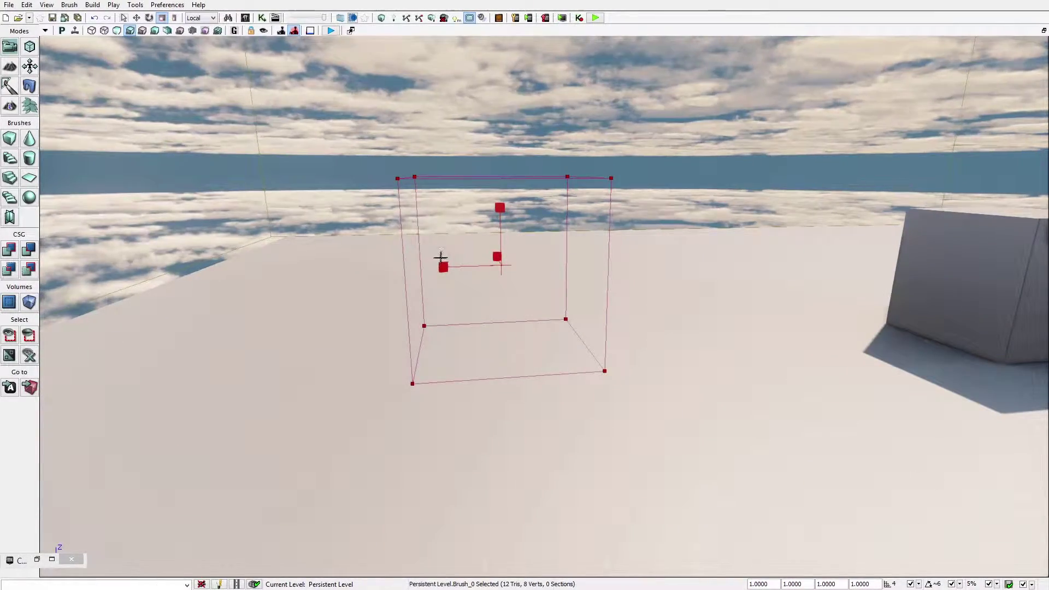
drag(502, 216, 499, 162)
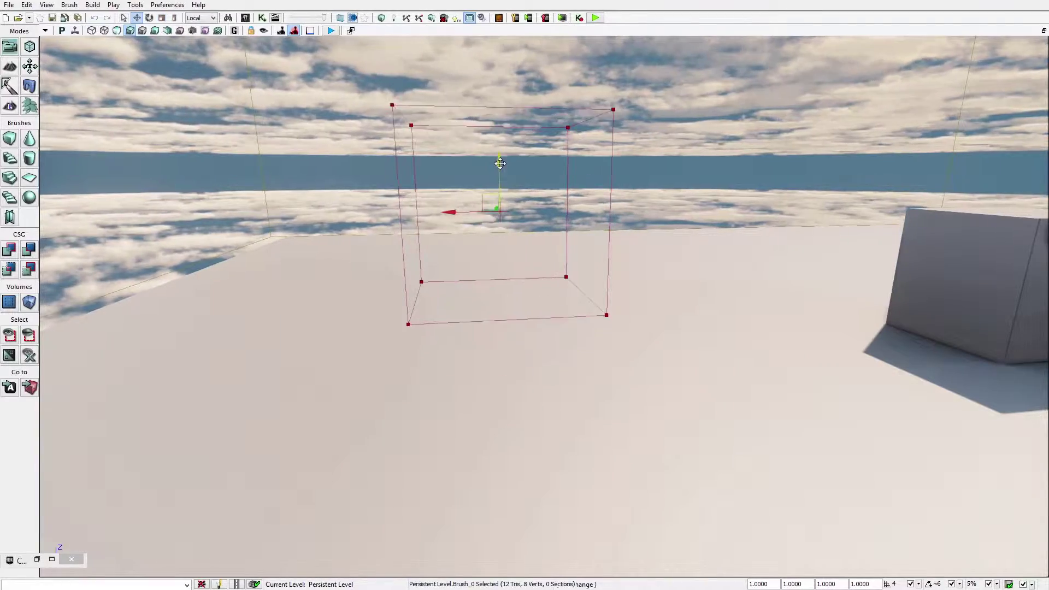
Step: Position the cube brush on the floor and add two blocks side by side with a narrow gap using CSG Add
mouse_move(499, 161)
right_down()
mouse_move(787, 157)
mouse_move(852, 175)
mouse_move(782, 156)
right_up()
right_drag(579, 222, 560, 223)
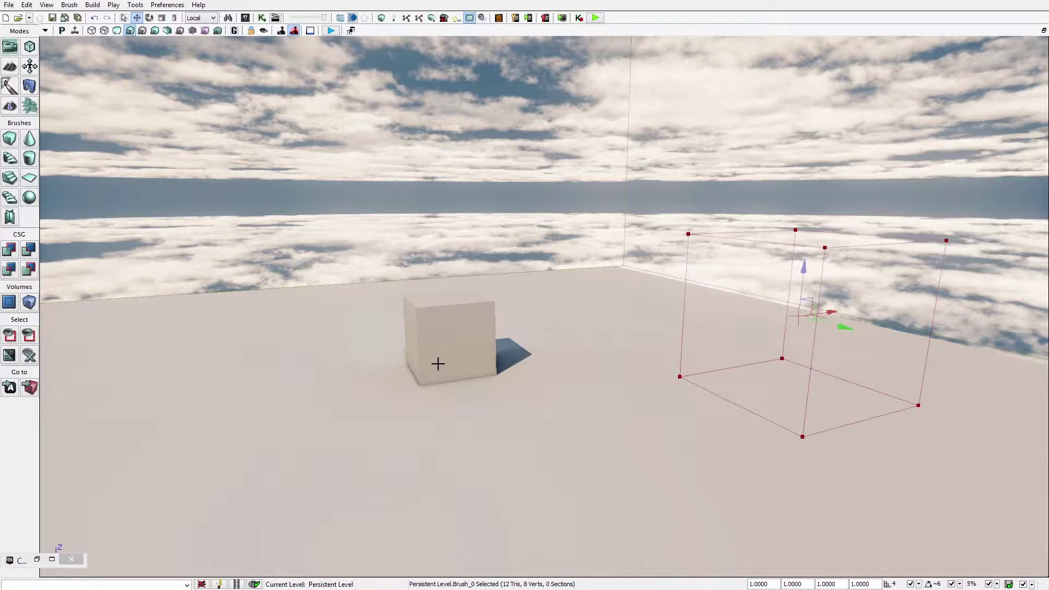
mouse_move(587, 361)
right_down()
mouse_move(569, 361)
mouse_move(587, 361)
right_up()
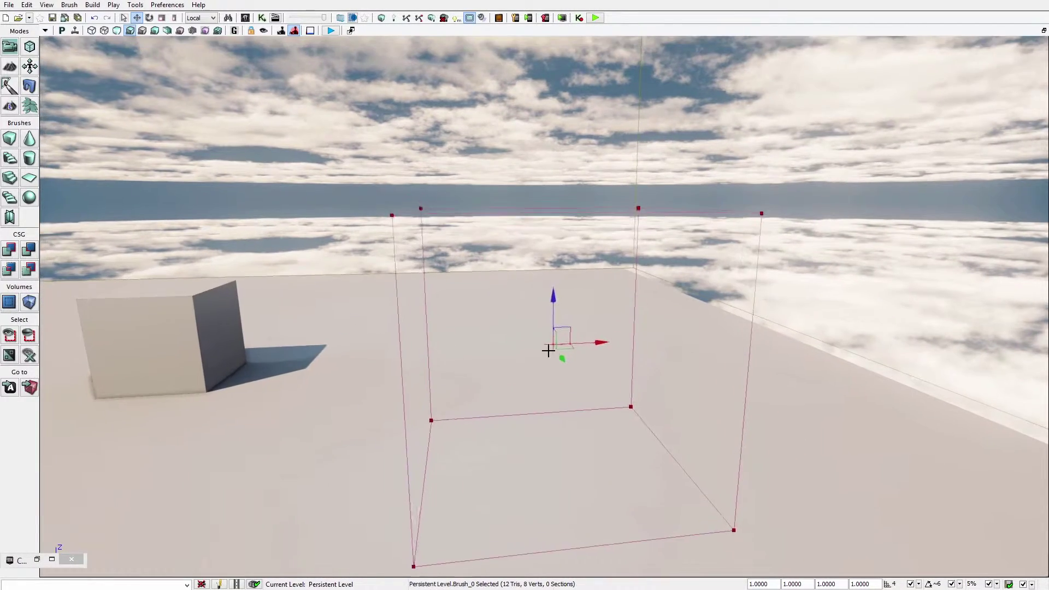
drag(559, 356, 502, 300)
mouse_move(502, 300)
right_down()
mouse_move(563, 307)
mouse_move(516, 334)
mouse_move(495, 329)
right_up()
click(11, 250)
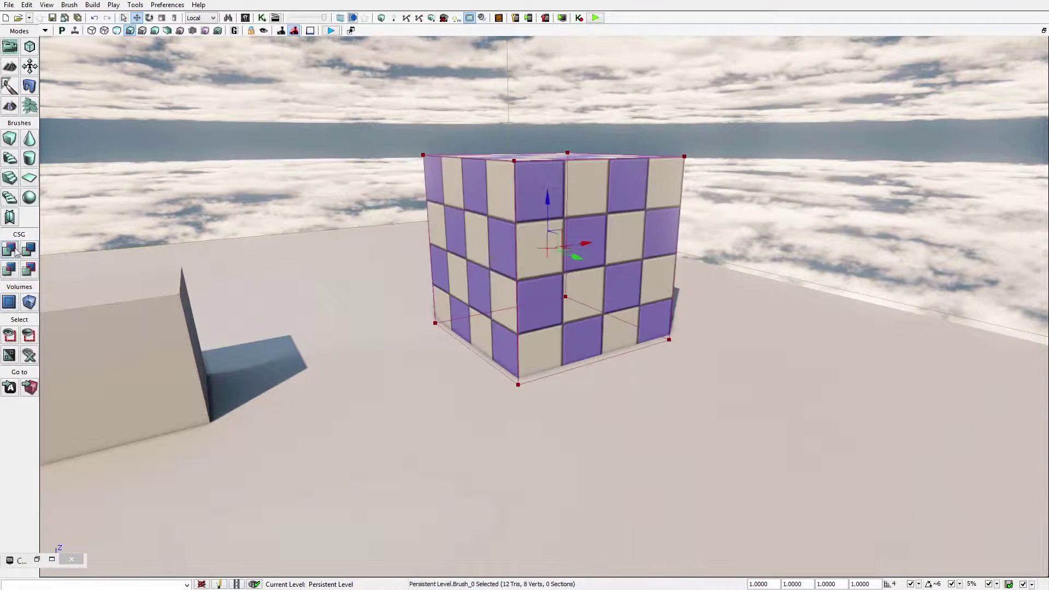
mouse_move(587, 246)
mouse_down()
mouse_move(320, 293)
mouse_move(341, 284)
mouse_up()
click(10, 249)
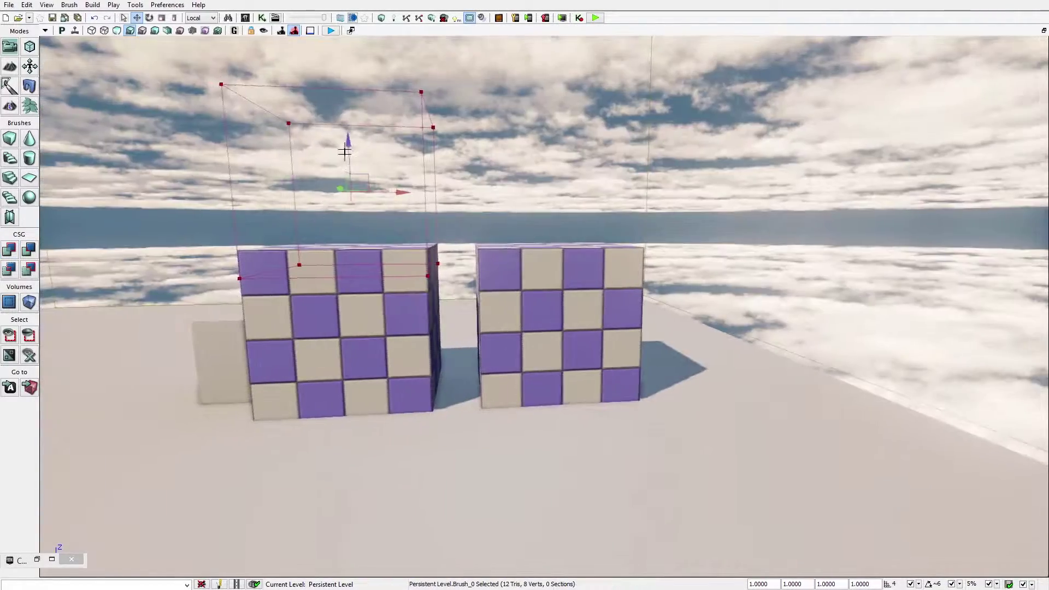
Step: Place the cube brush on top of the two blocks, spanning the gap, and add it as a bridging block
drag(345, 152, 349, 129)
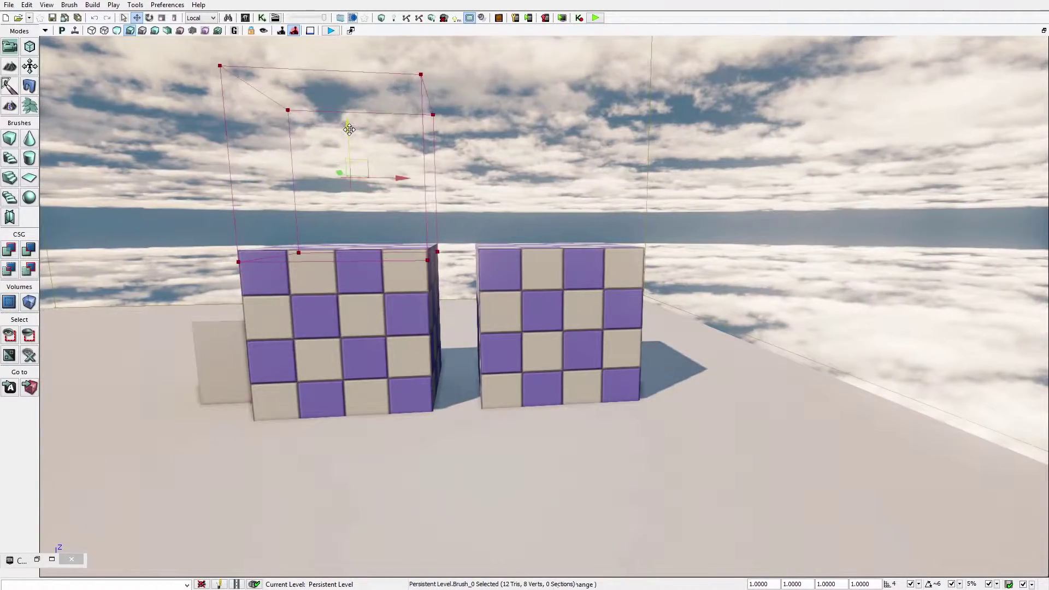
drag(403, 172, 511, 190)
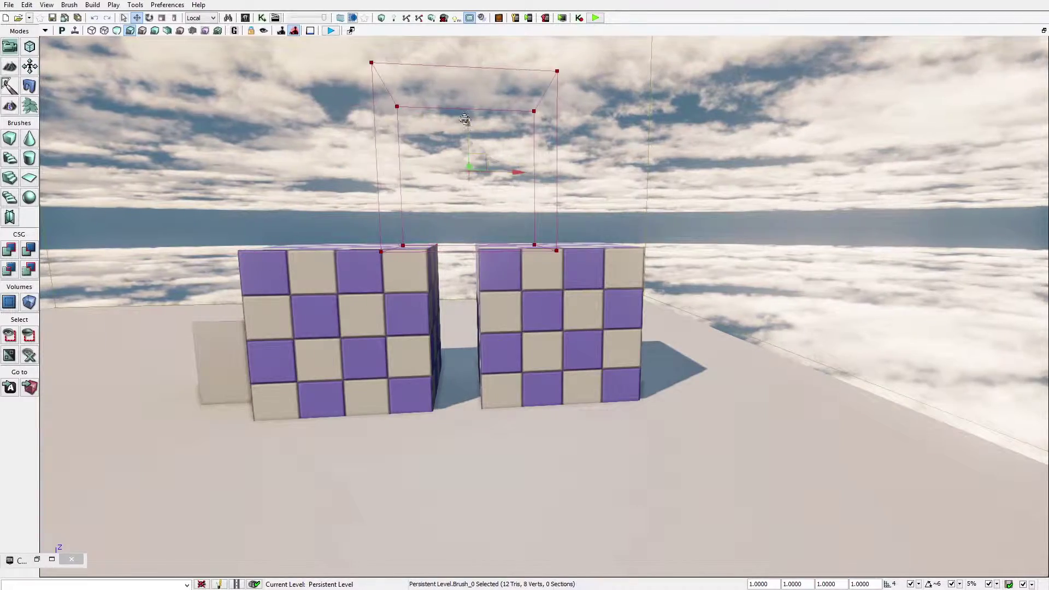
right_drag(465, 120, 473, 119)
drag(436, 120, 436, 130)
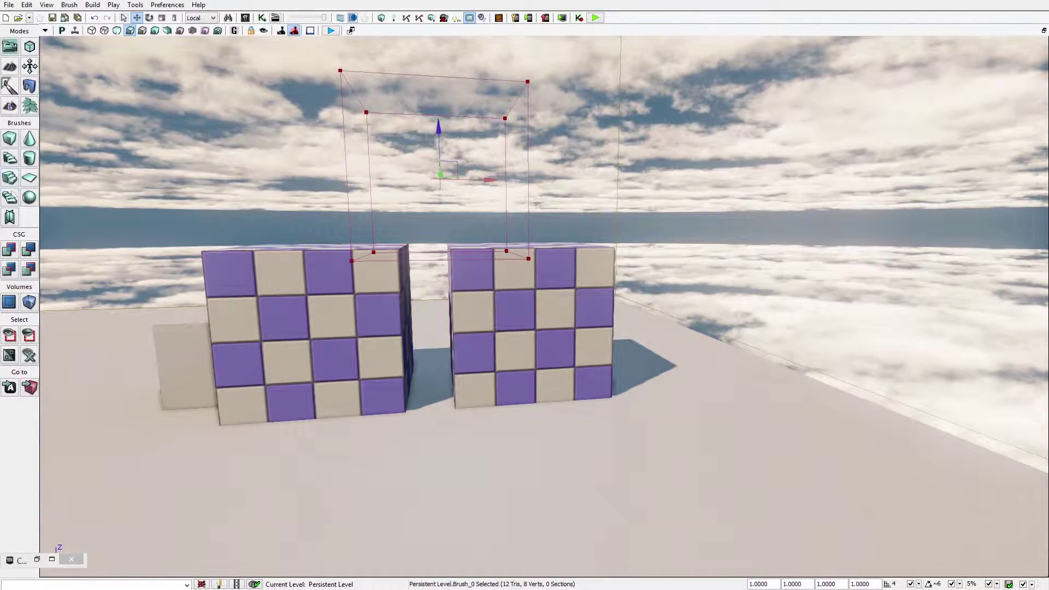
click(7, 254)
Step: Add a point light in the passage between the two blocks and raise it to just below the bridging block
key(w)
mouse_move(246, 323)
right_down()
mouse_move(232, 341)
mouse_move(222, 328)
mouse_move(234, 267)
mouse_move(229, 197)
right_up()
key(d)
key(a)
key(w)
right_drag(525, 192, 530, 243)
right_drag(480, 438, 496, 396)
key(s)
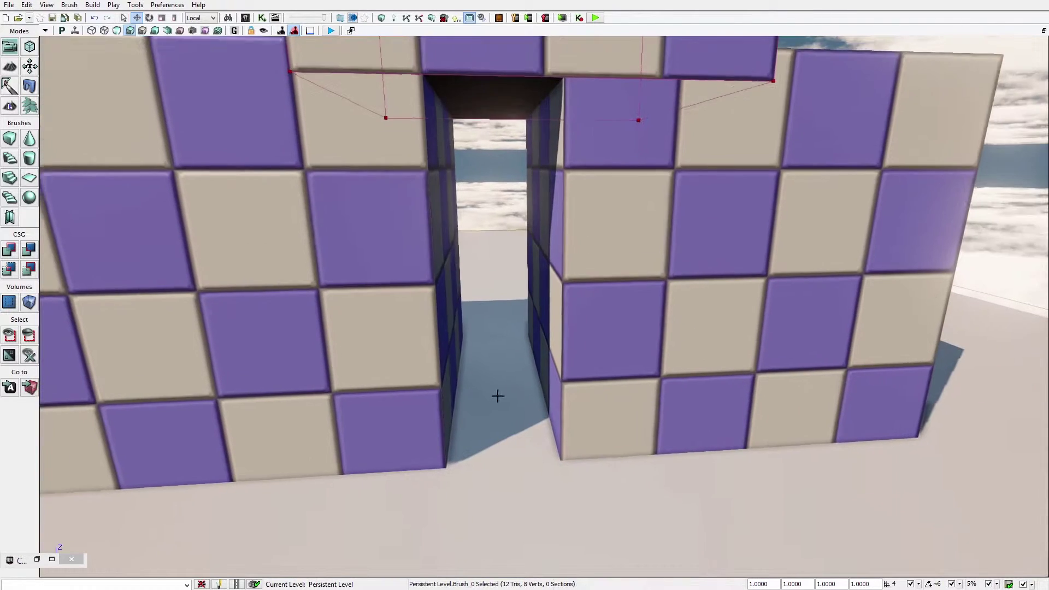
right_click(498, 396)
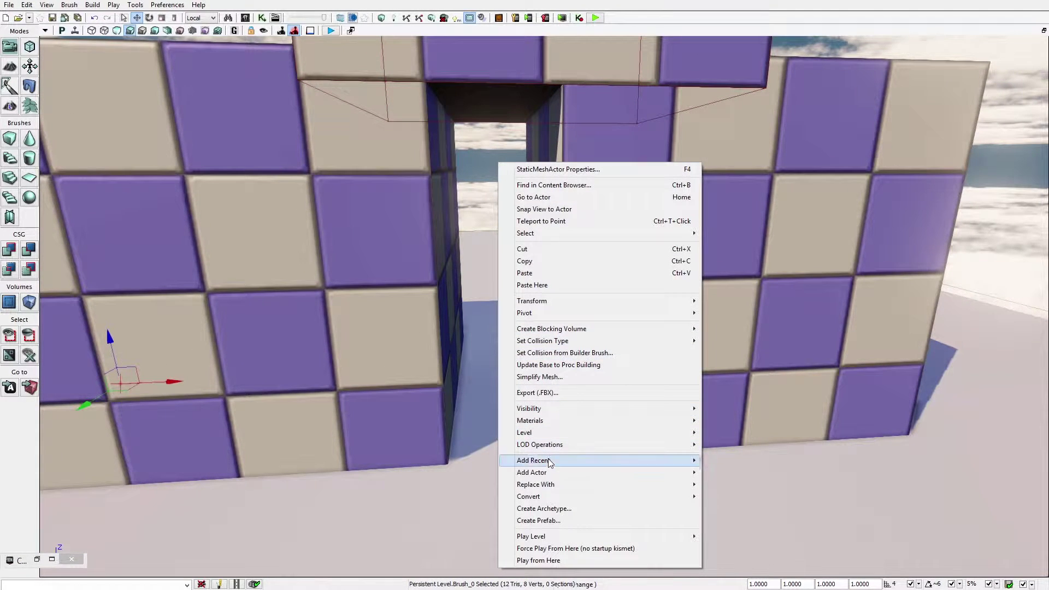
mouse_move(547, 474)
click(733, 473)
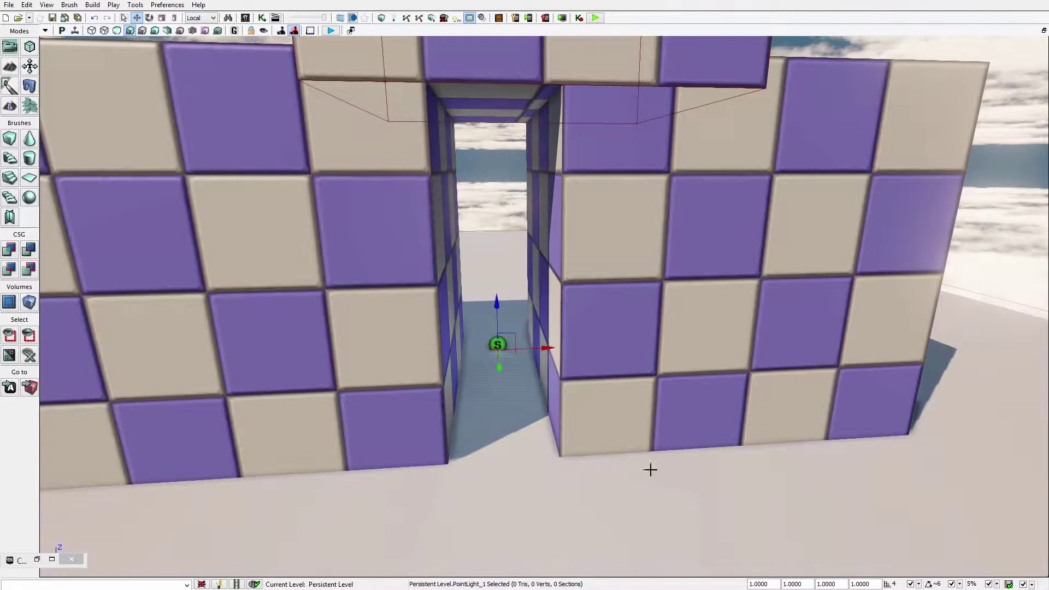
scroll(649, 468, up, 3)
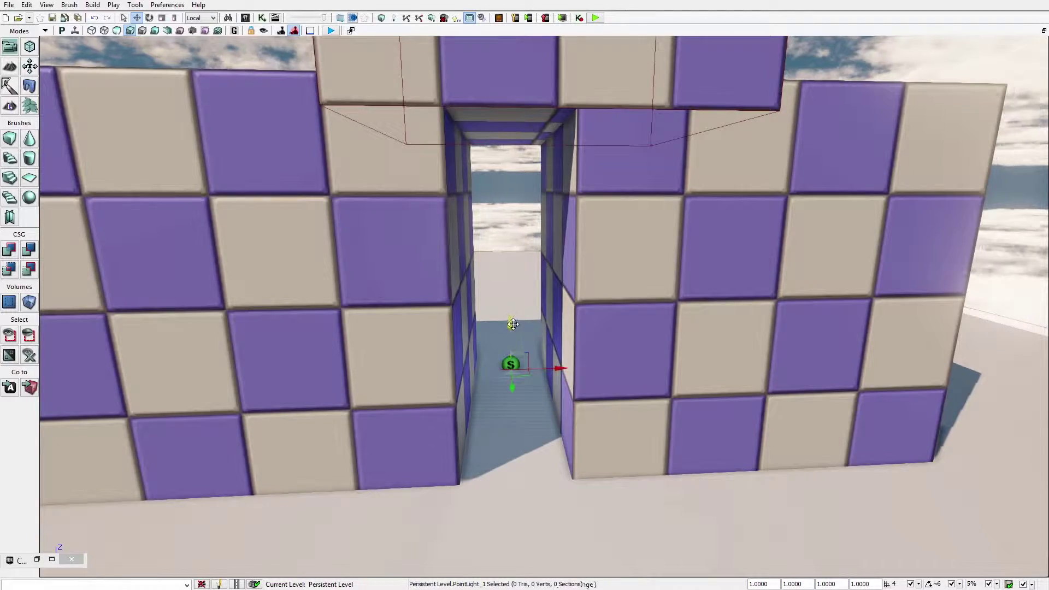
drag(517, 326, 512, 113)
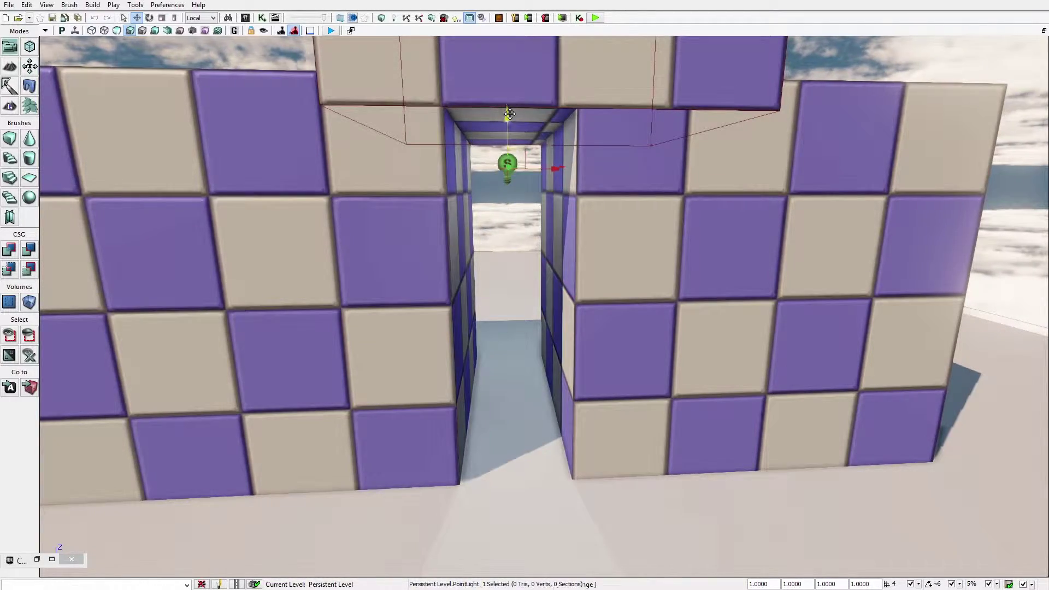
Step: Examine the point light's effect on the passage from the opposite, shaded side of the blocks
right_drag(512, 113, 811, 131)
key(w)
key(s)
key(w)
key(a)
key(s)
key(a)
right_drag(531, 217, 531, 217)
key(s)
key(w)
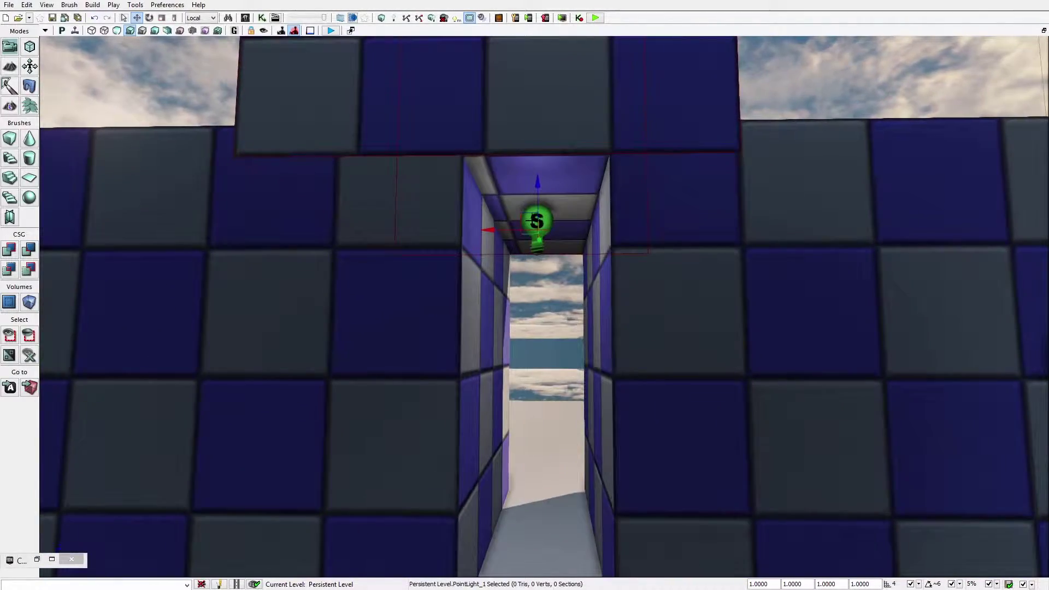
Step: Set the point light's radius to 3000 in its properties, deselect the light and close the properties window
right_click(533, 210)
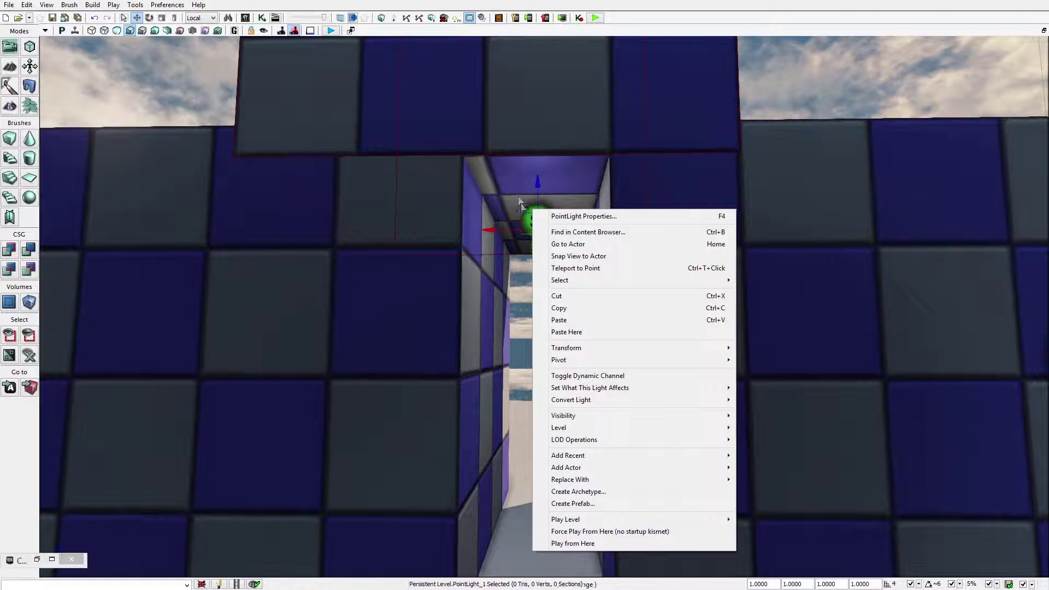
click(640, 217)
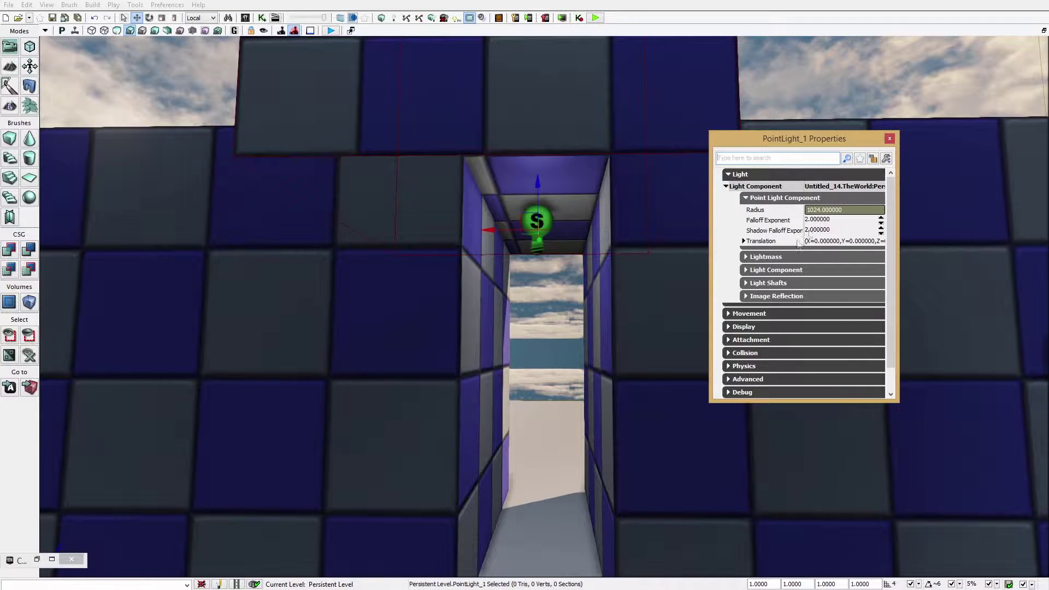
click(811, 212)
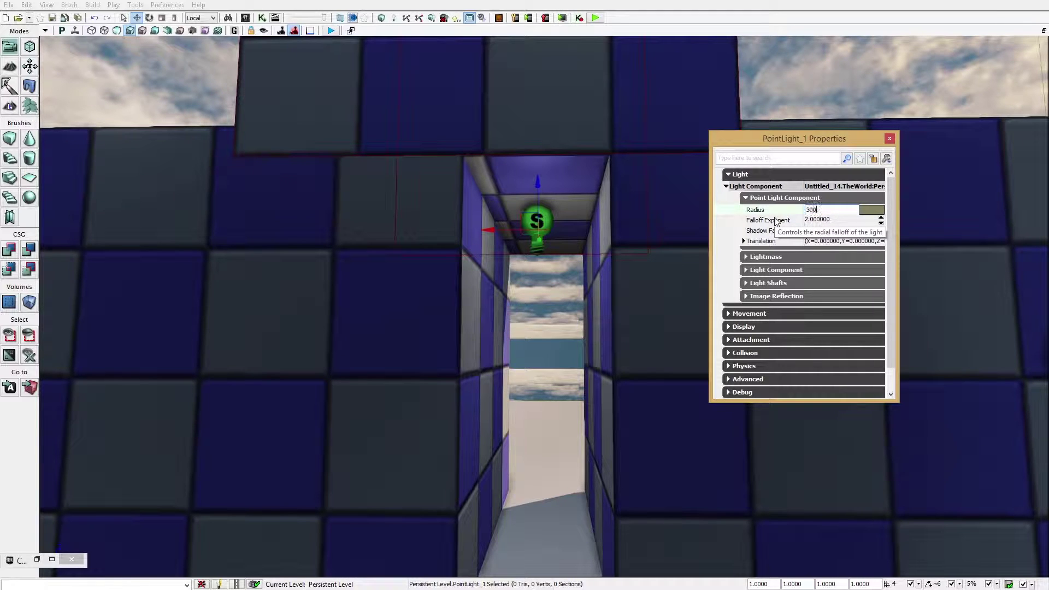
key(Return)
click(688, 314)
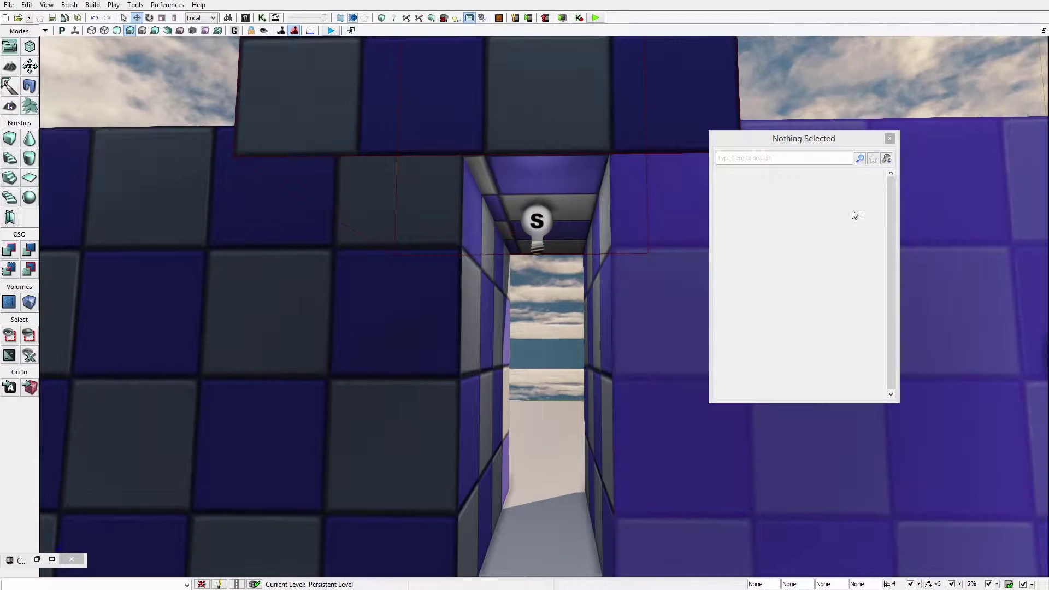
click(890, 138)
Step: Reselect the point light, reopen its properties and look through the Movement and Display categories
key(s)
right_drag(635, 296, 622, 321)
key(w)
key(a)
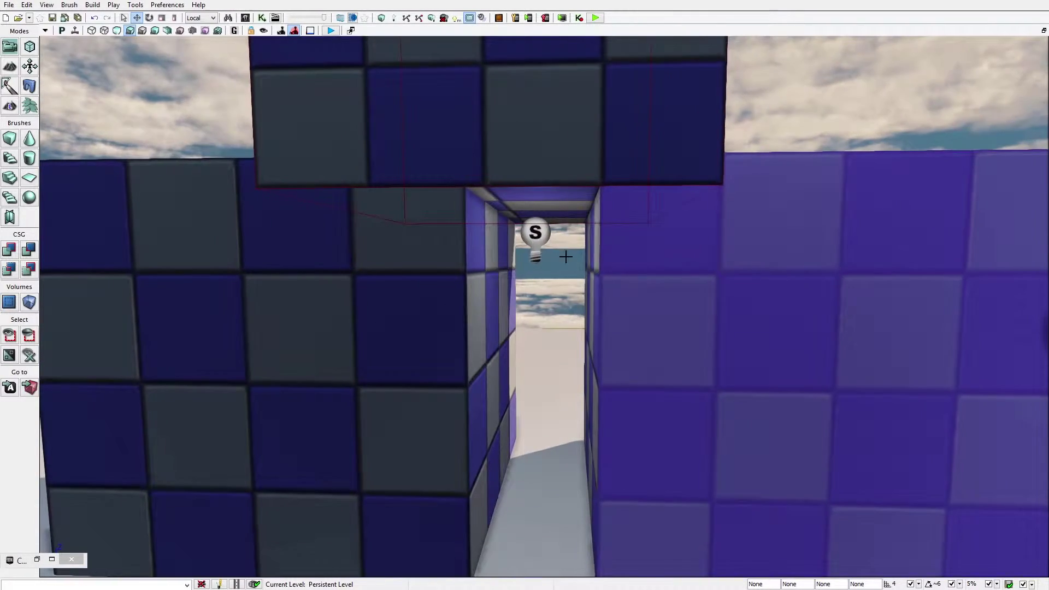
click(564, 255)
click(535, 235)
right_click(536, 223)
click(579, 230)
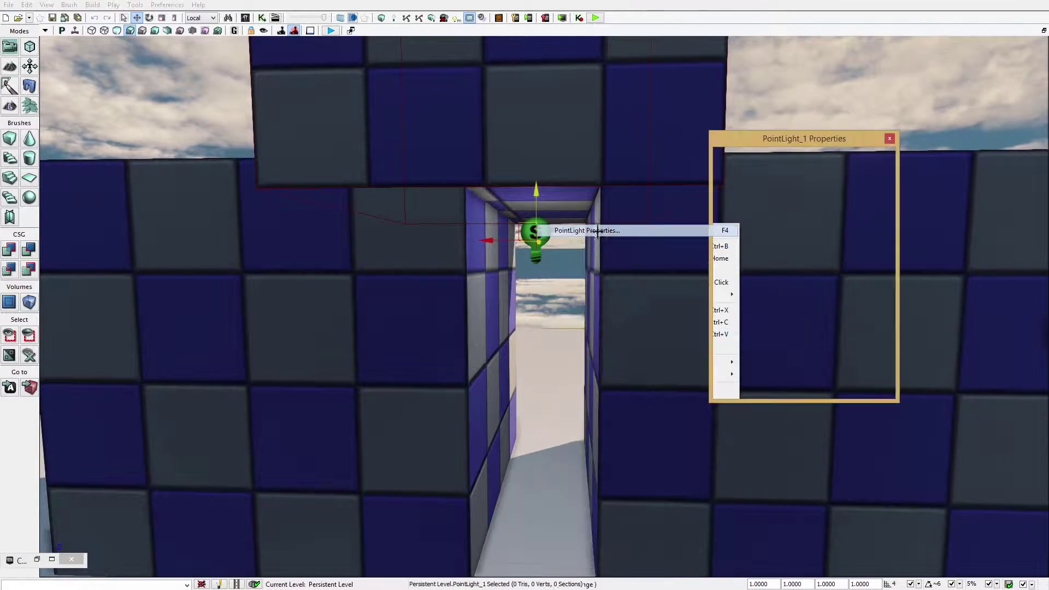
click(757, 317)
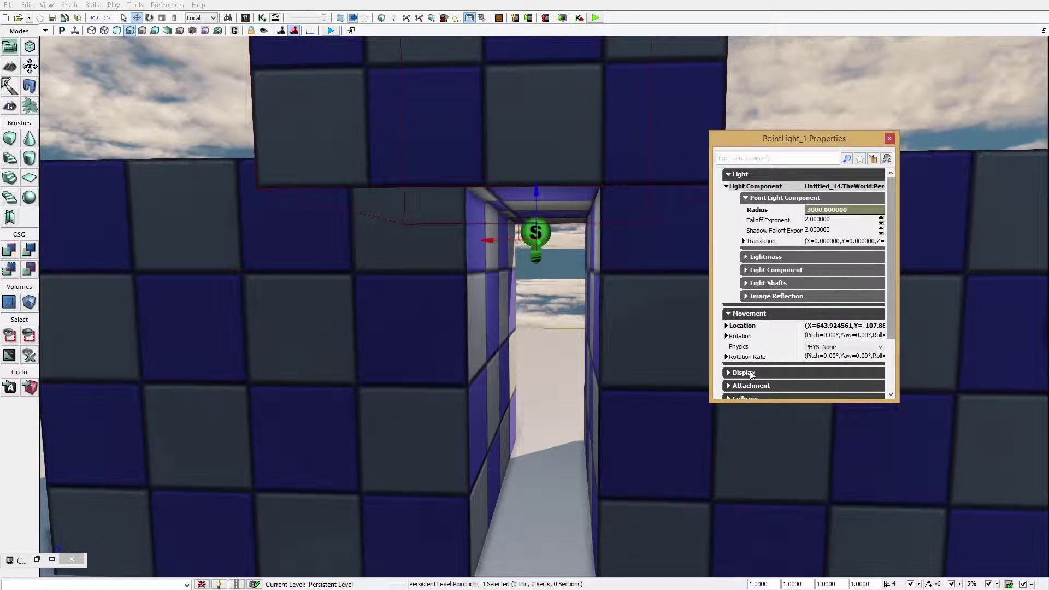
click(752, 374)
click(742, 315)
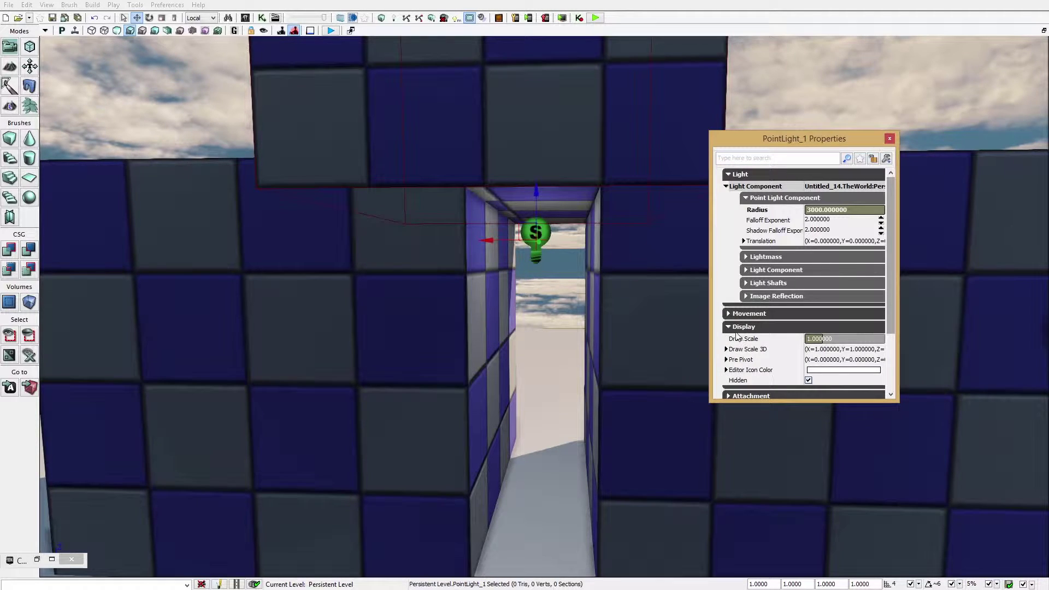
Step: Collapse the Display category, look into the point light's Lightmass category and close its properties window
click(744, 327)
click(765, 258)
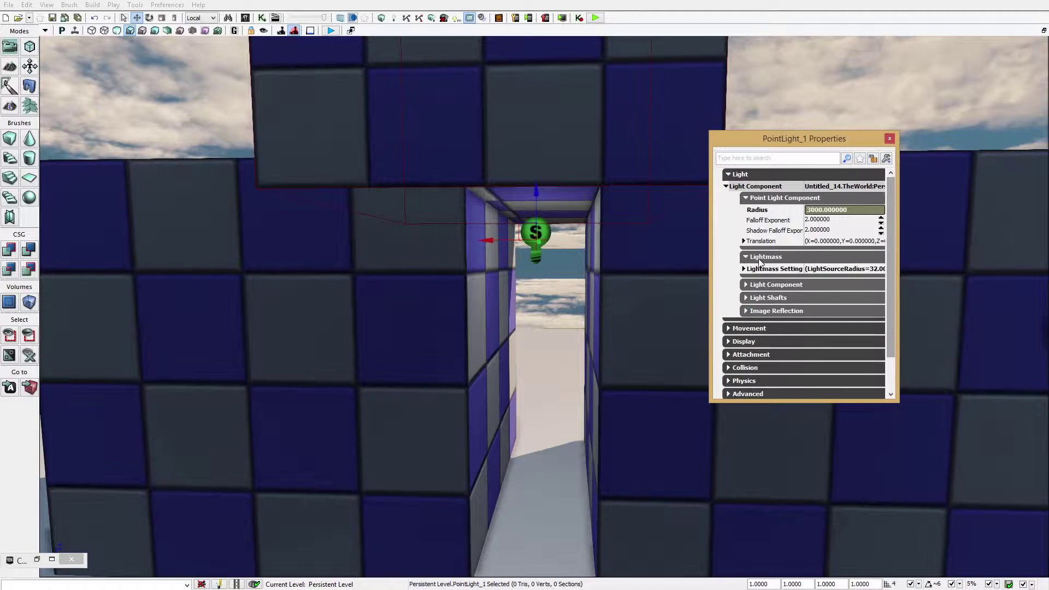
click(768, 257)
click(890, 139)
Step: Examine the sunlit side of the block structure and the passage beneath the bridging block from several distances
key(s)
right_drag(730, 269, 514, 248)
key(d)
key(a)
key(w)
key(d)
key(a)
key(w)
key(d)
key(w)
key(d)
key(w)
drag(639, 344, 634, 342)
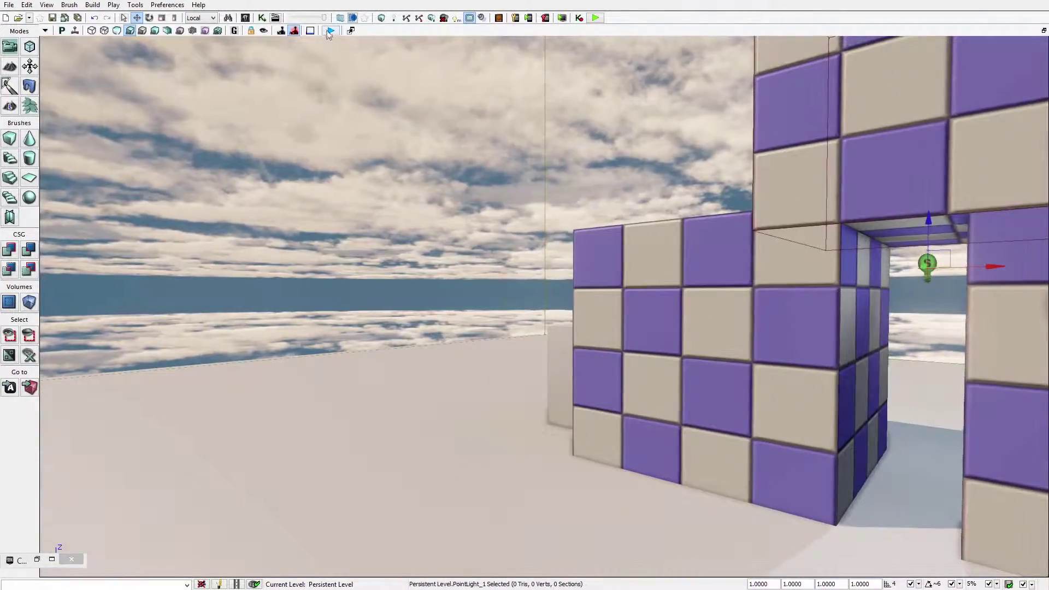
click(331, 30)
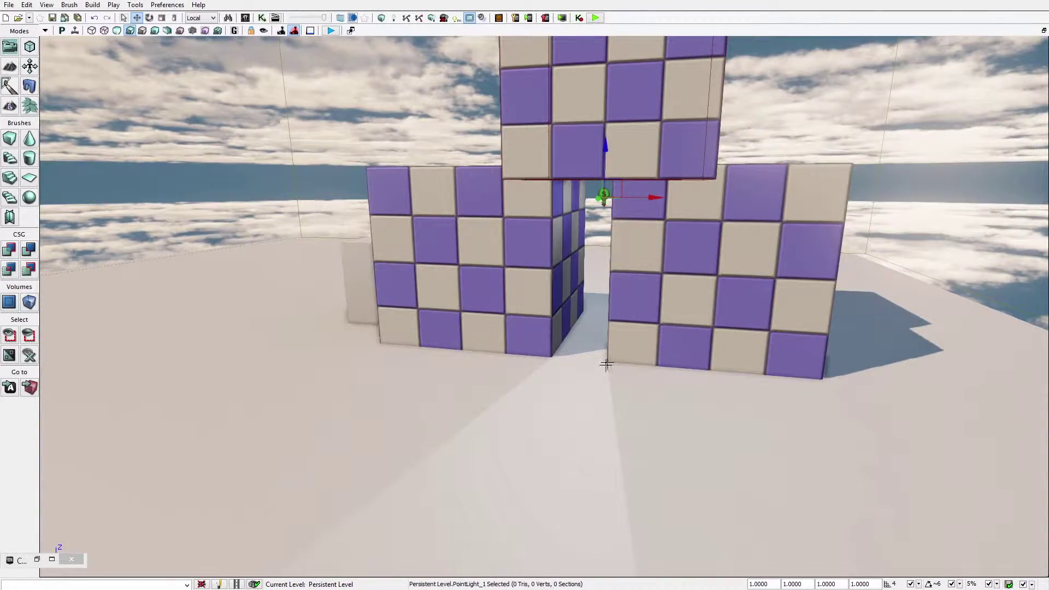
drag(607, 365, 561, 327)
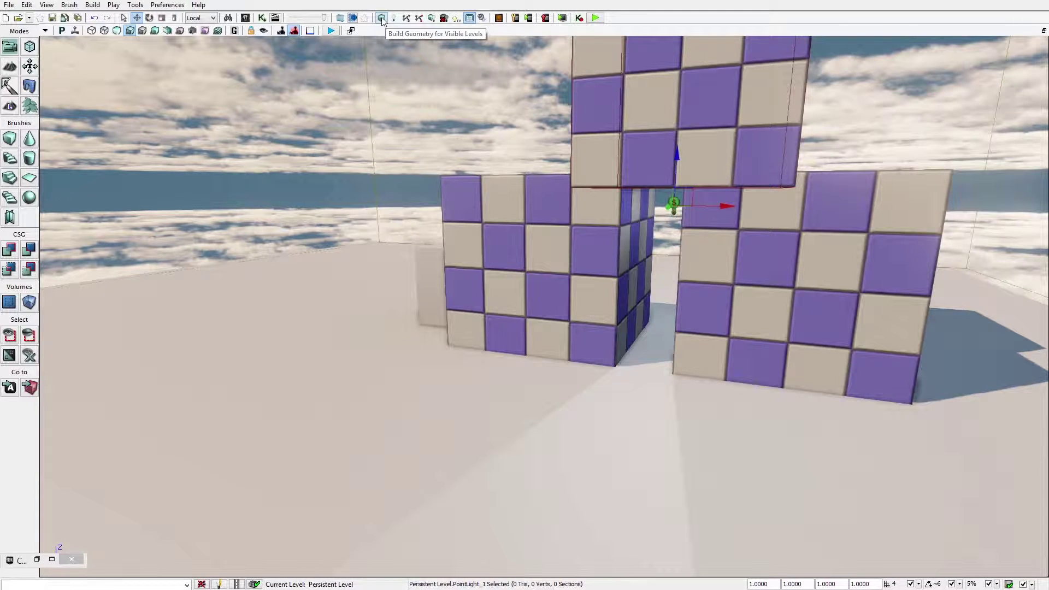
Step: Build the whole map including its lighting, and close the Map Check report
click(431, 20)
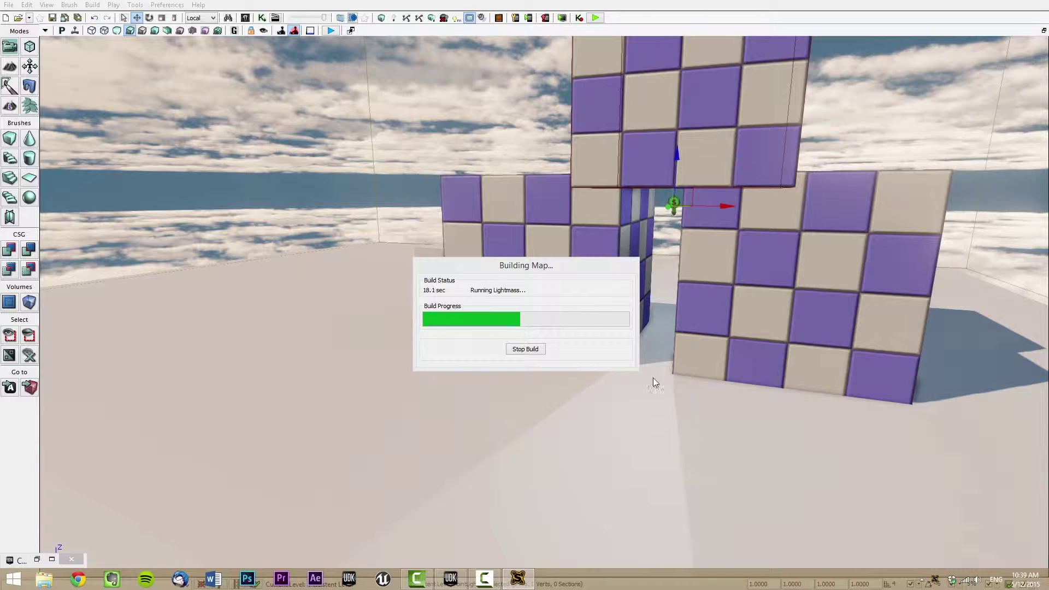
click(621, 356)
drag(565, 267, 704, 247)
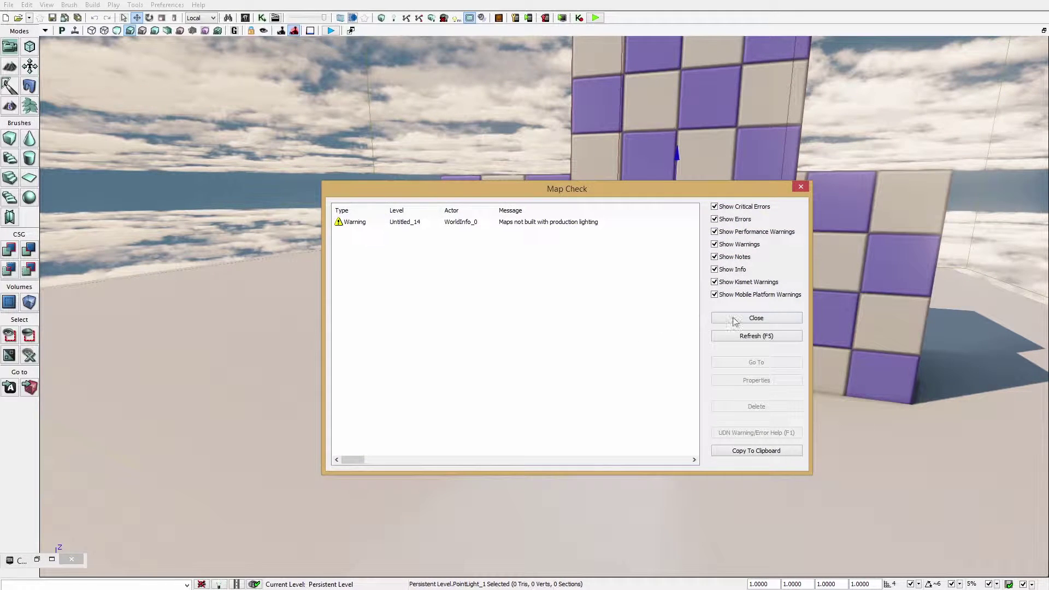
click(735, 322)
Step: Play the level in the viewport, move through the passage to the shaded side of the blocks and end the play session
right_drag(648, 348, 617, 361)
key(w)
key(s)
key(w)
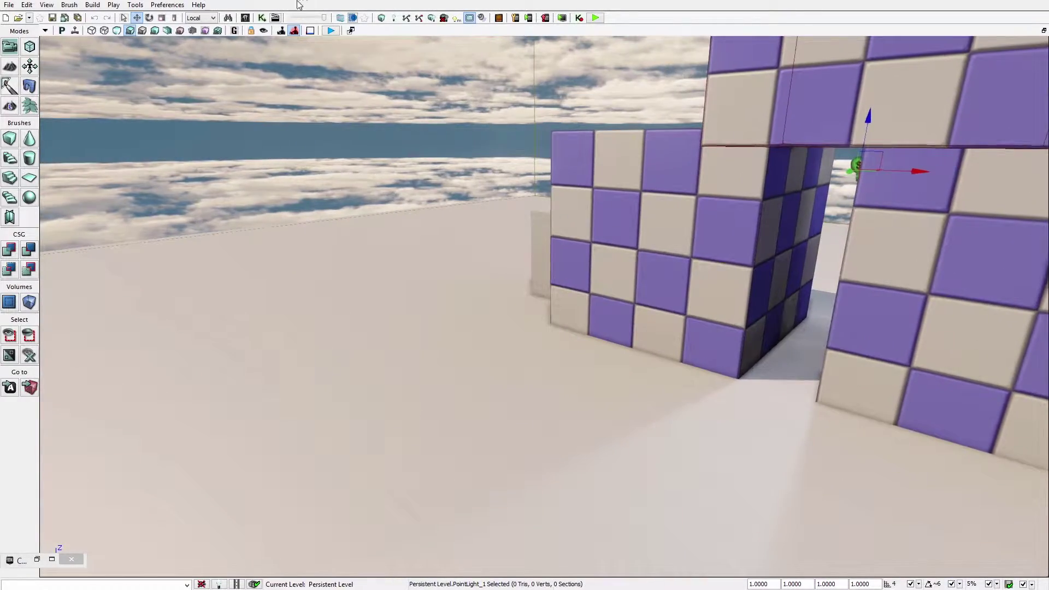
click(330, 30)
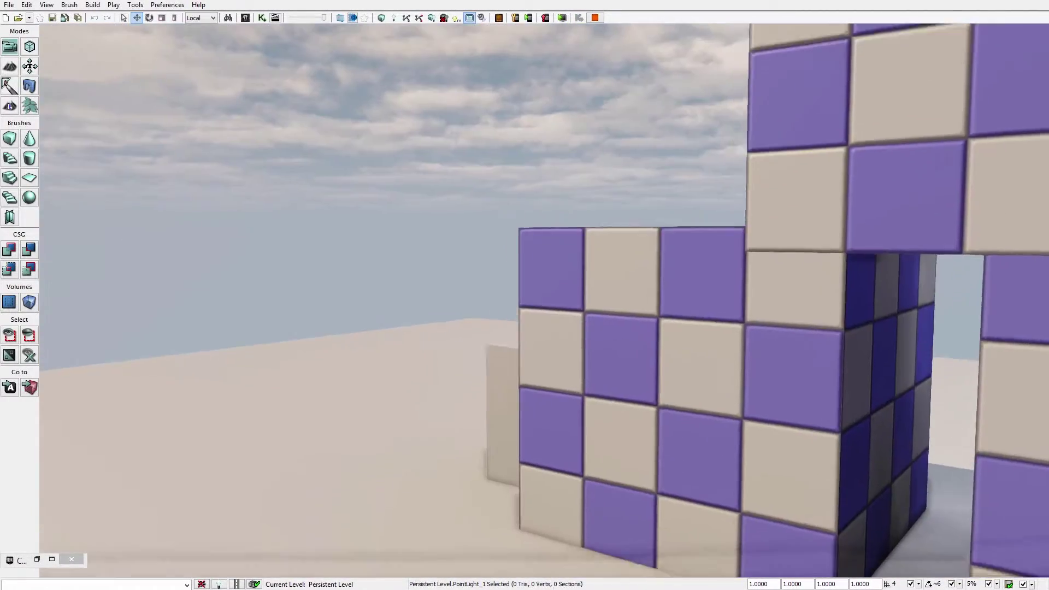
key(w)
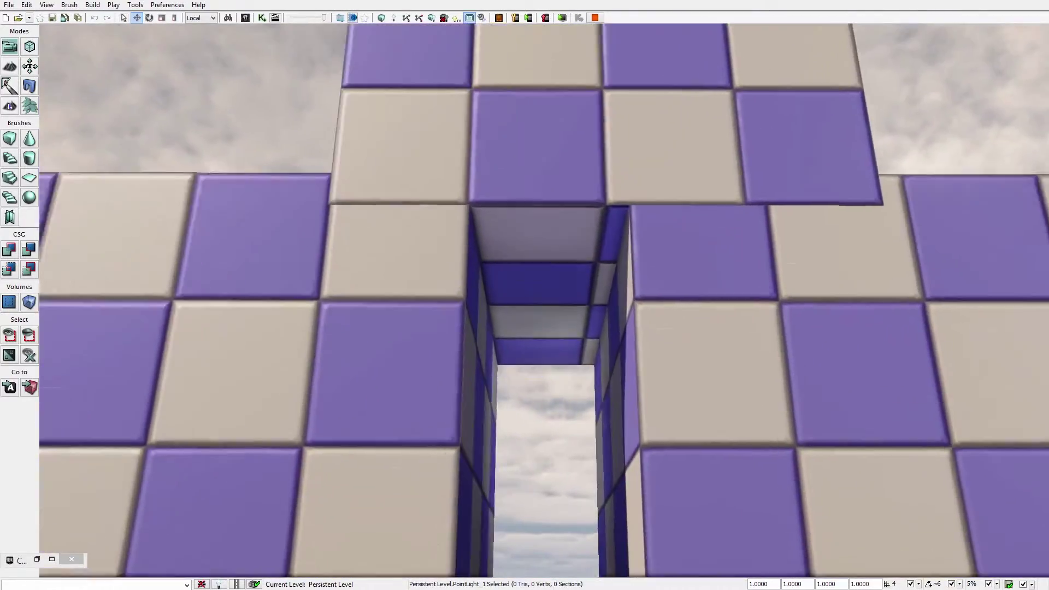
key(w)
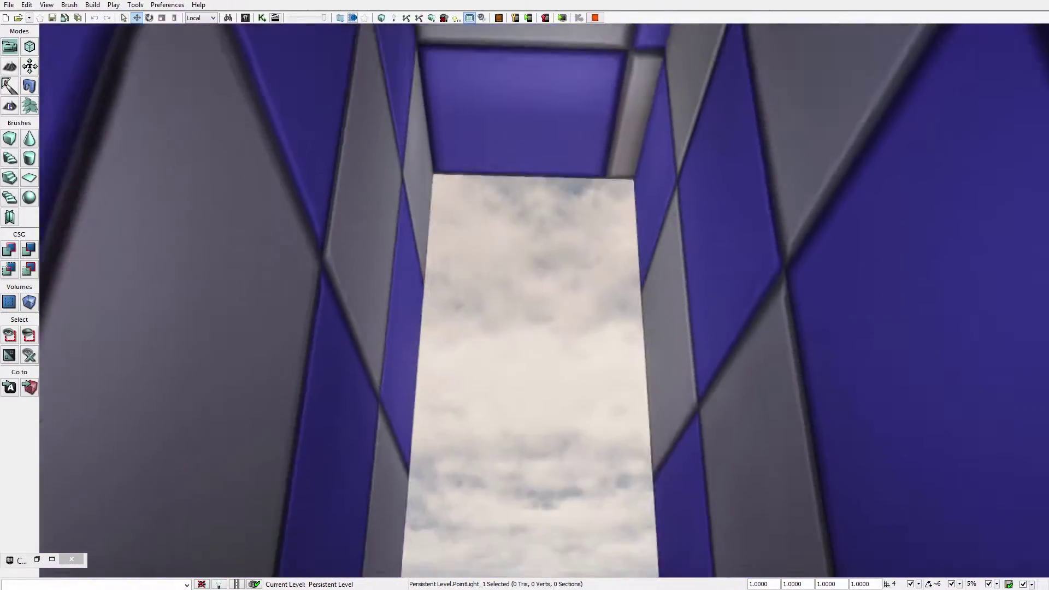
key(w)
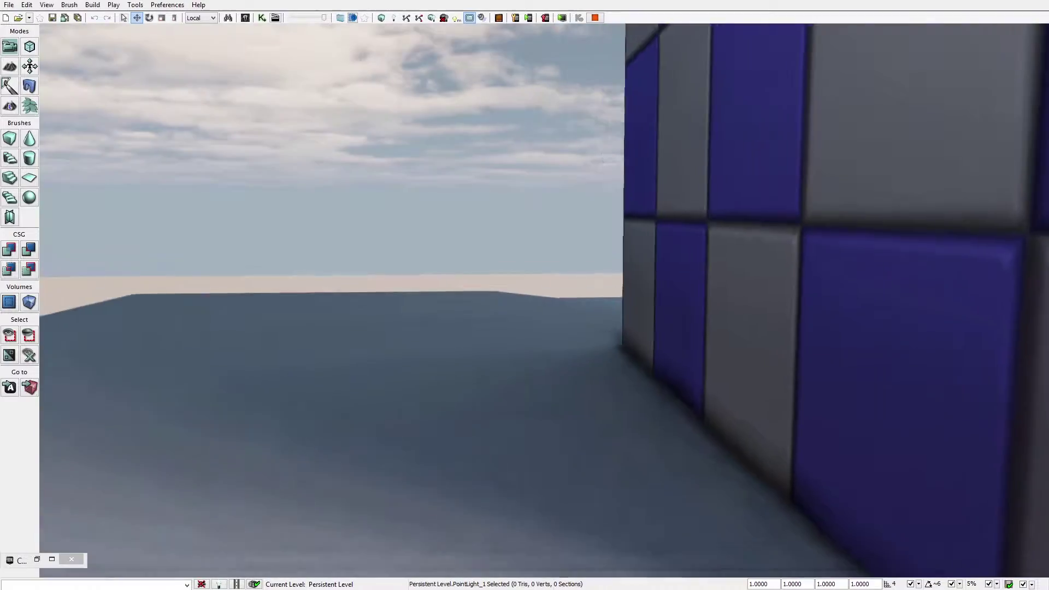
key(s)
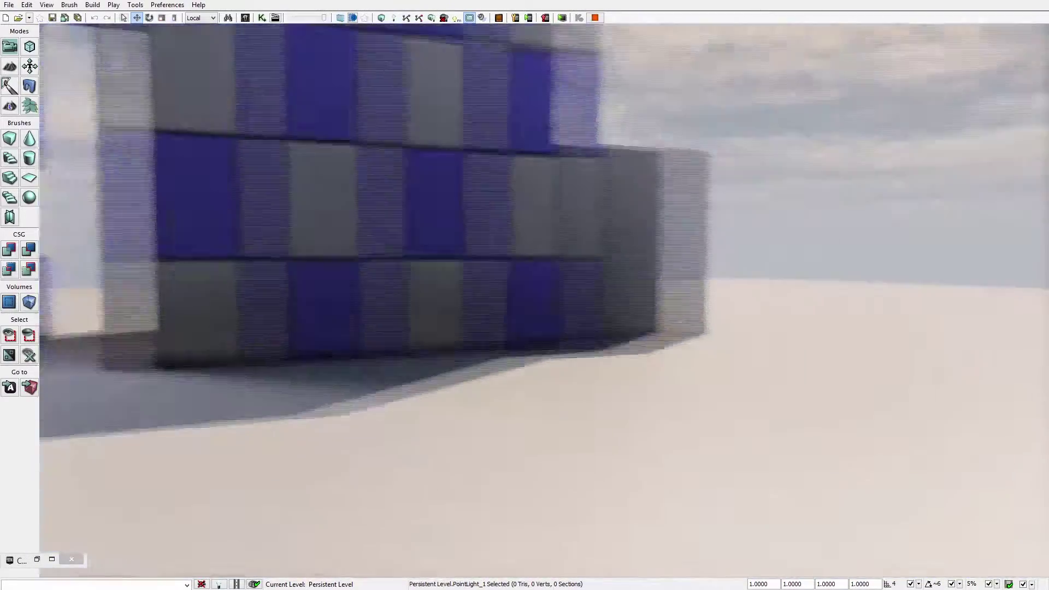
key(s)
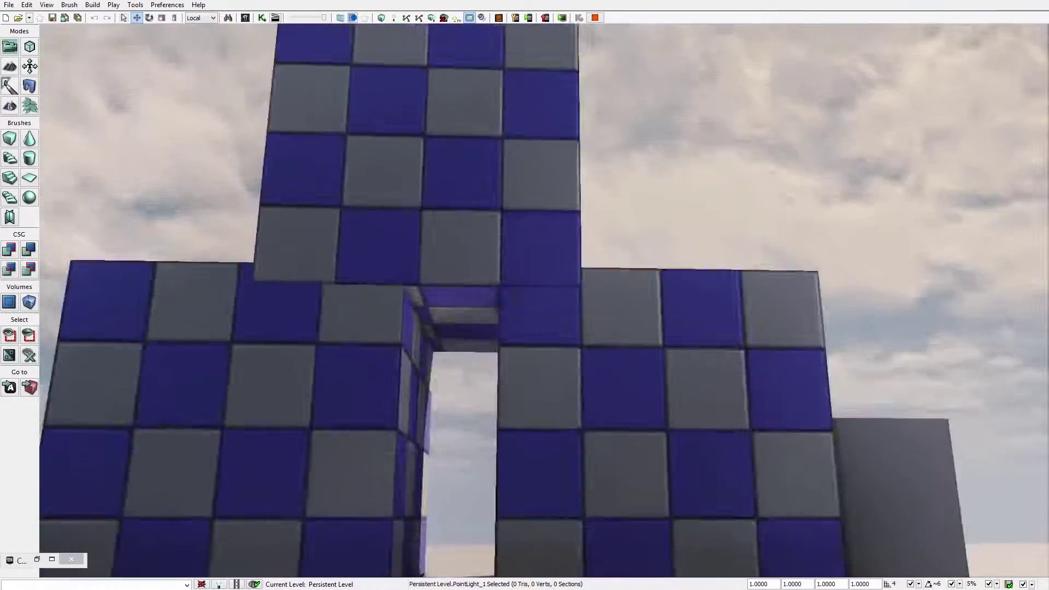
key(Escape)
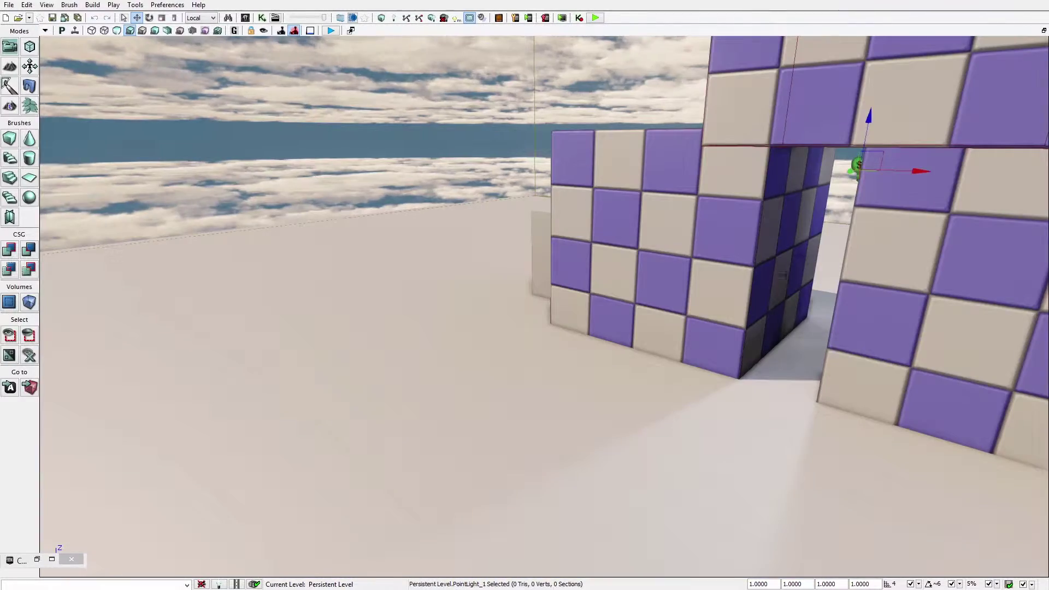
Step: Set the Default Game Type to UTDeathmatch in the world properties and close the window
key(s)
right_drag(782, 276, 752, 309)
key(a)
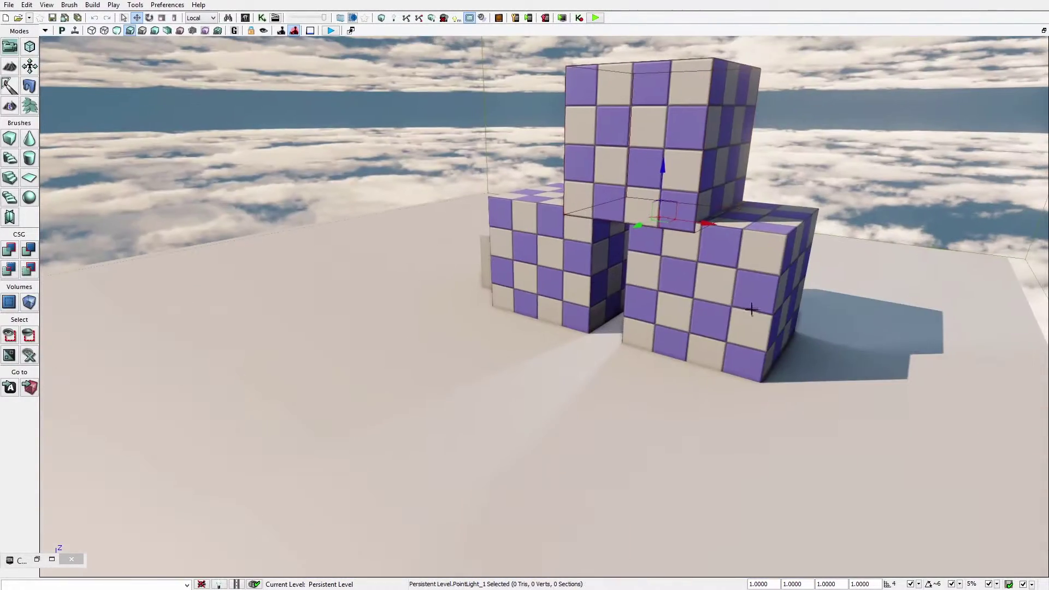
click(8, 5)
mouse_move(47, 7)
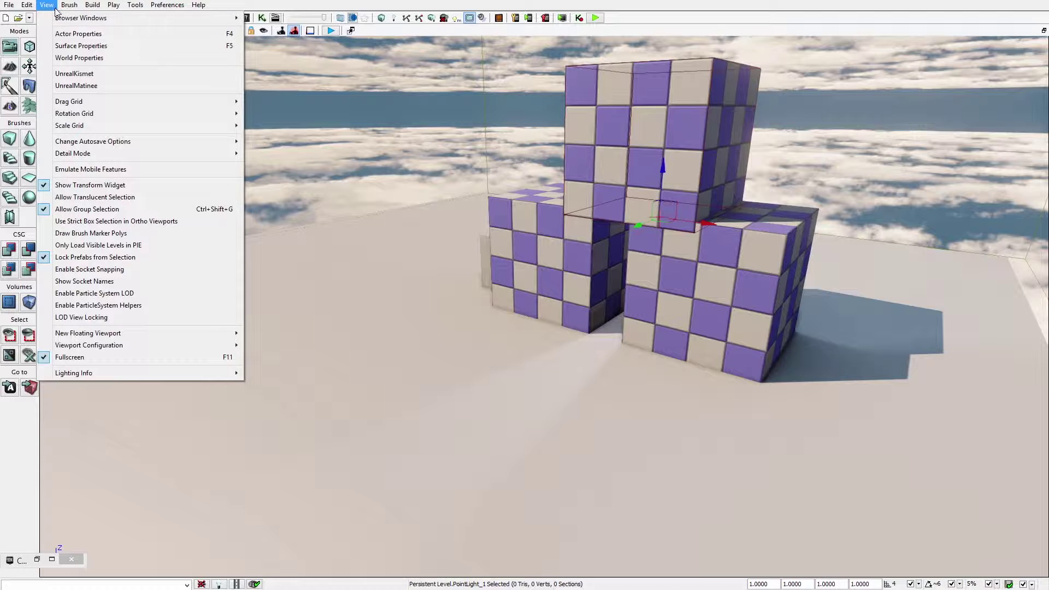
click(79, 57)
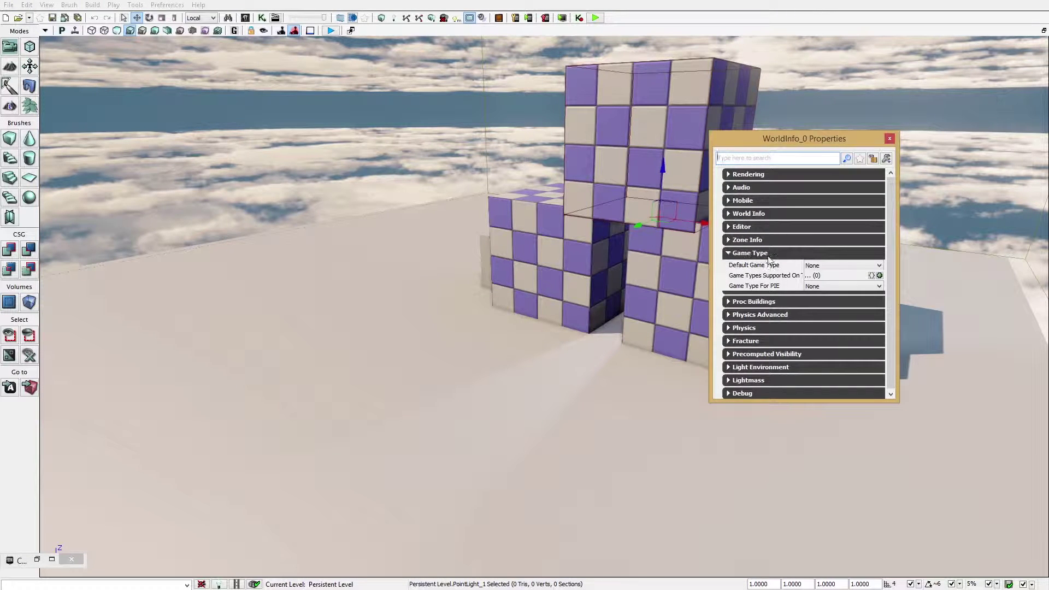
click(842, 266)
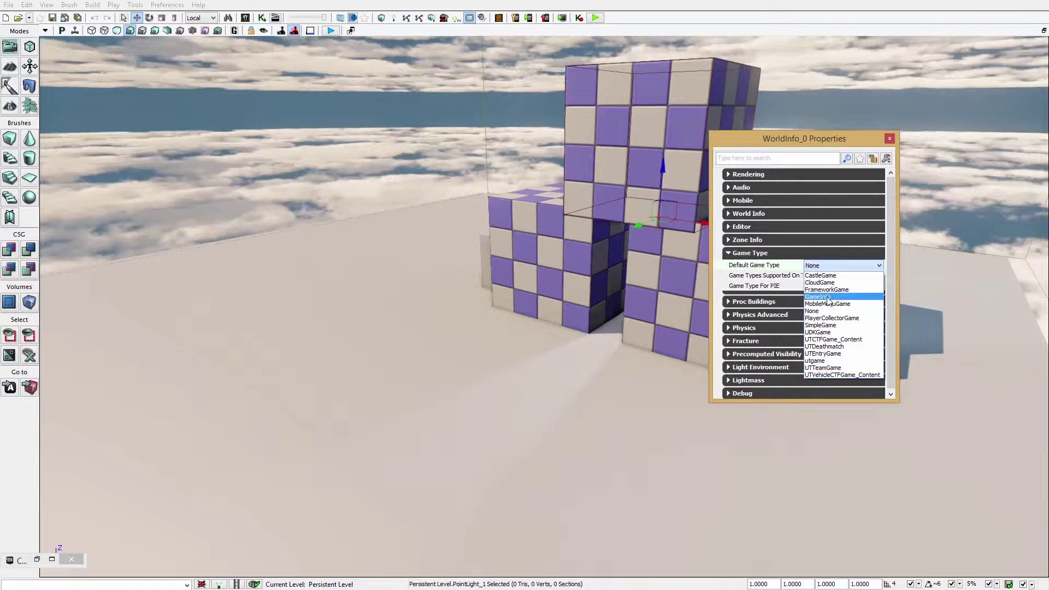
click(828, 347)
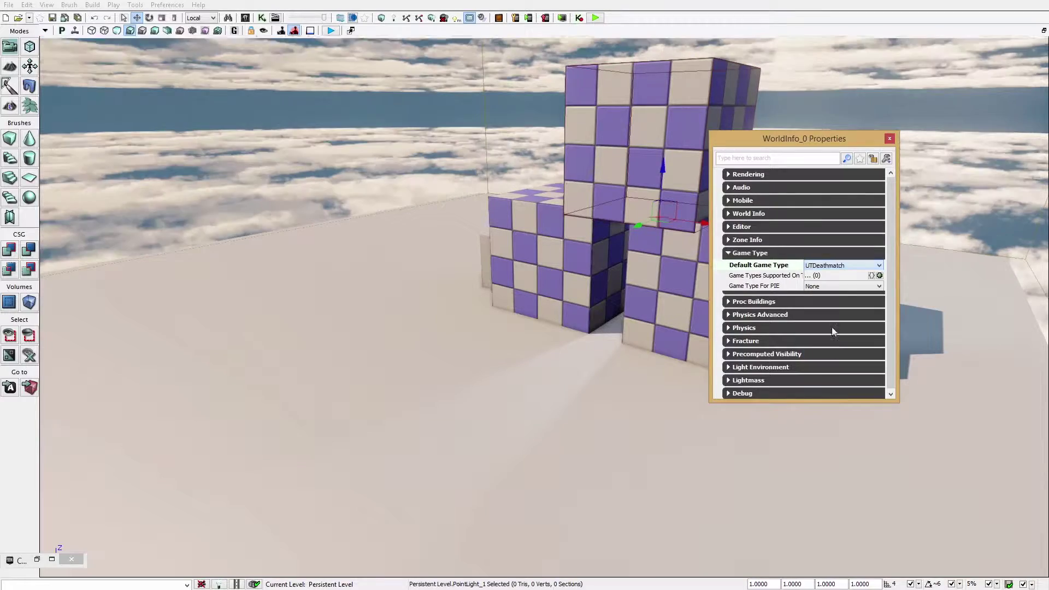
click(890, 139)
Step: Play-test the deathmatch game type in the viewport, firing the weapon and walking up to the passage, and end the session
right_drag(871, 141, 849, 156)
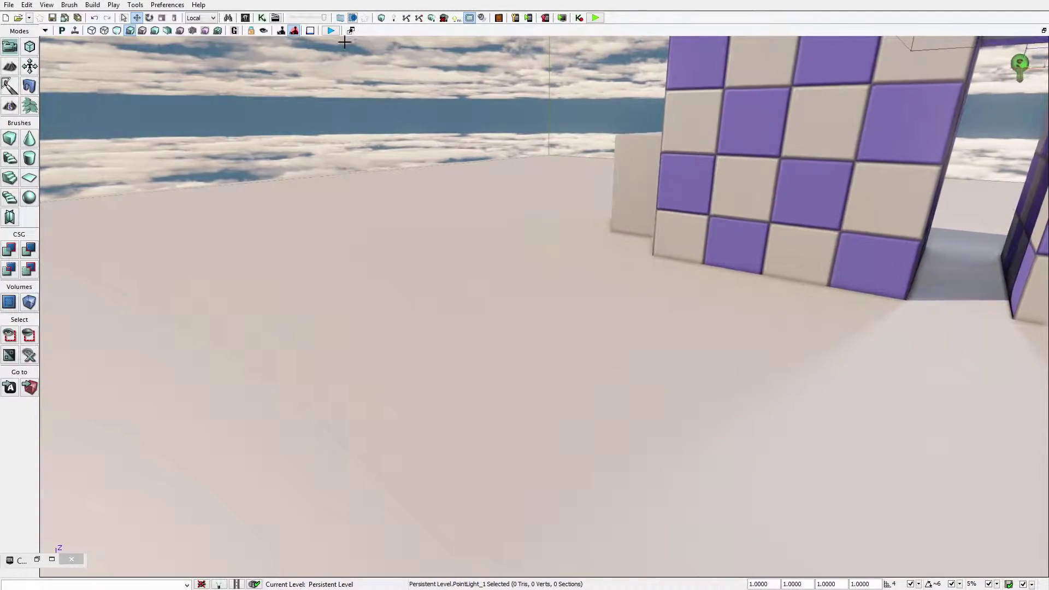
click(331, 31)
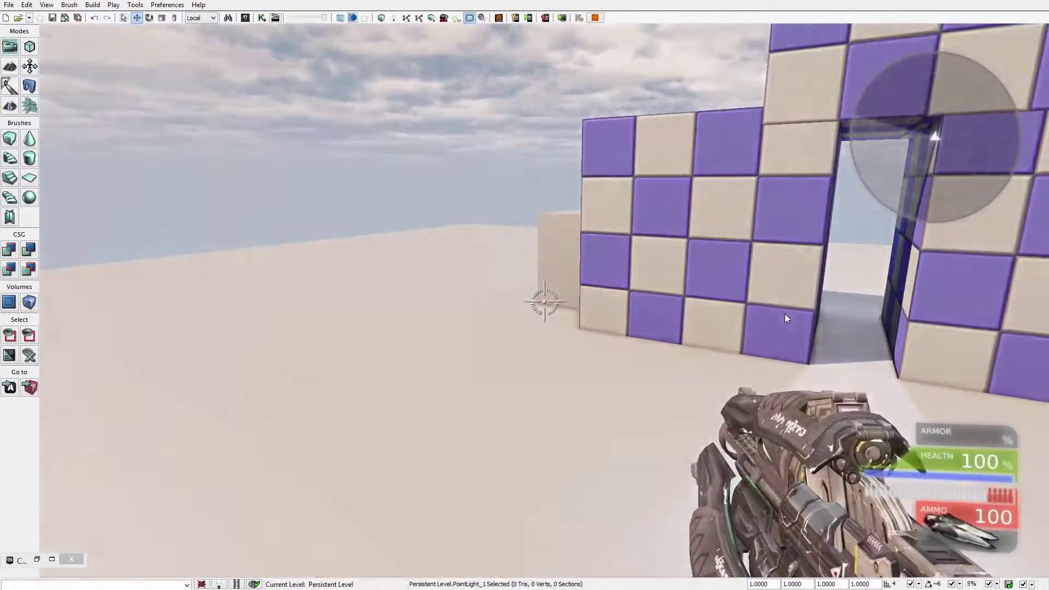
click(785, 314)
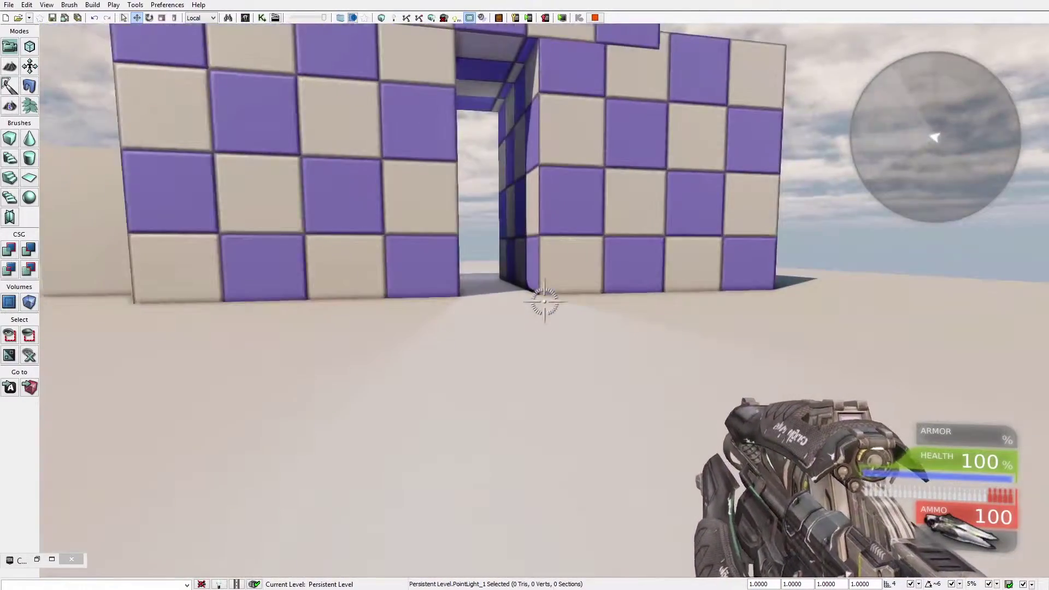
click(545, 301)
right_drag(545, 302, 545, 302)
key(w)
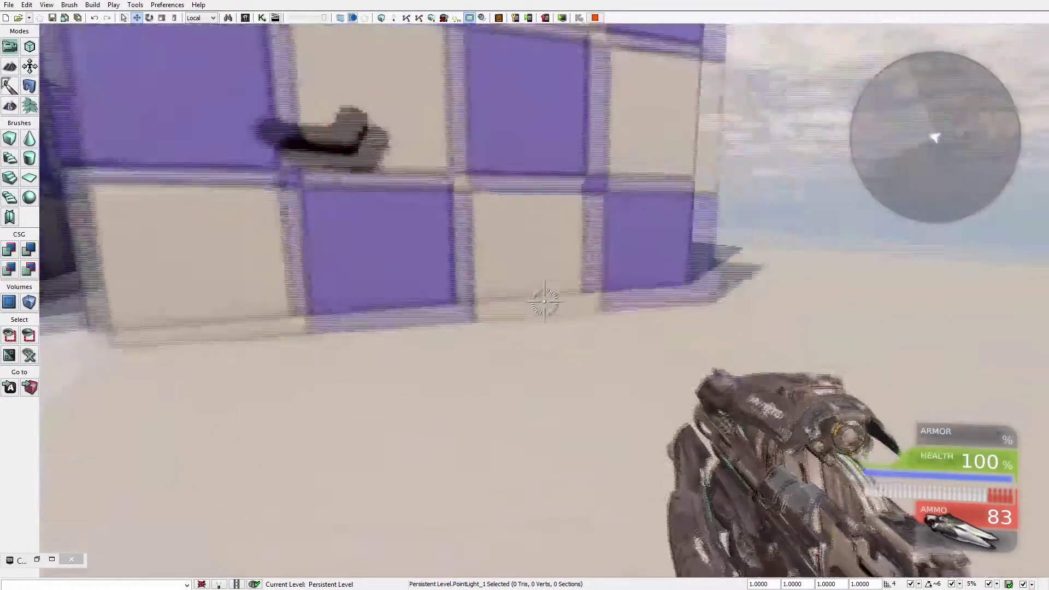
key(s)
key(w)
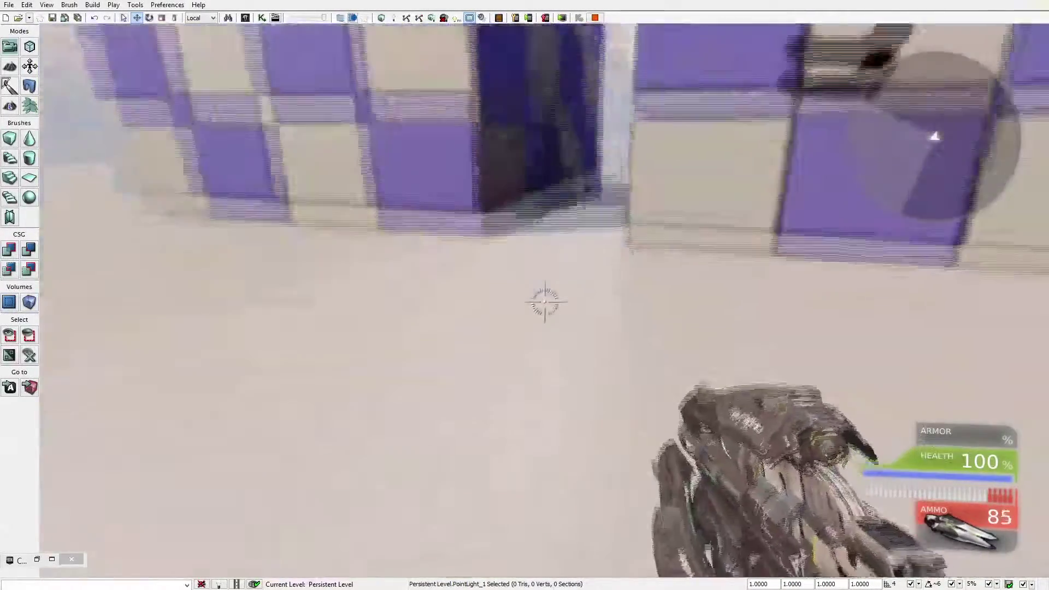
key(w)
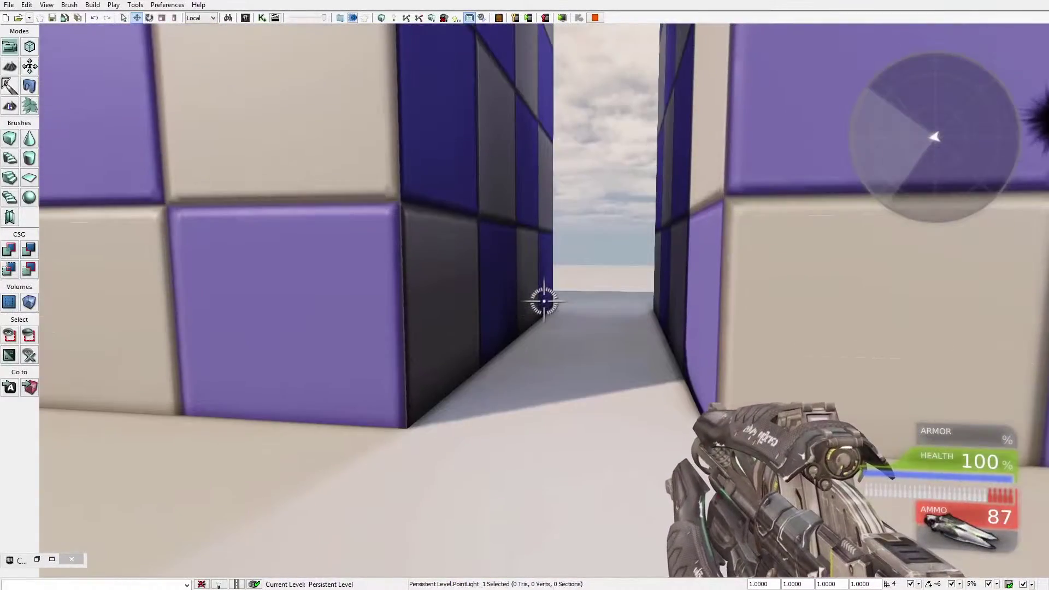
key(Escape)
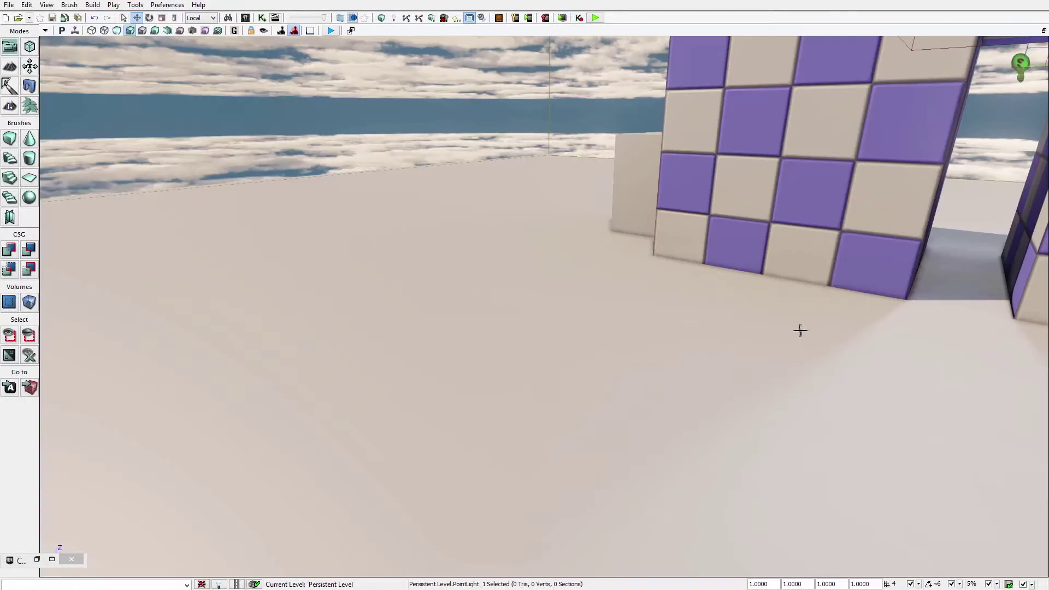
Step: Open the maximized Content Browser, show all object types and clear the "grass" search filter
right_drag(754, 342, 656, 342)
key(s)
right_drag(541, 293, 540, 305)
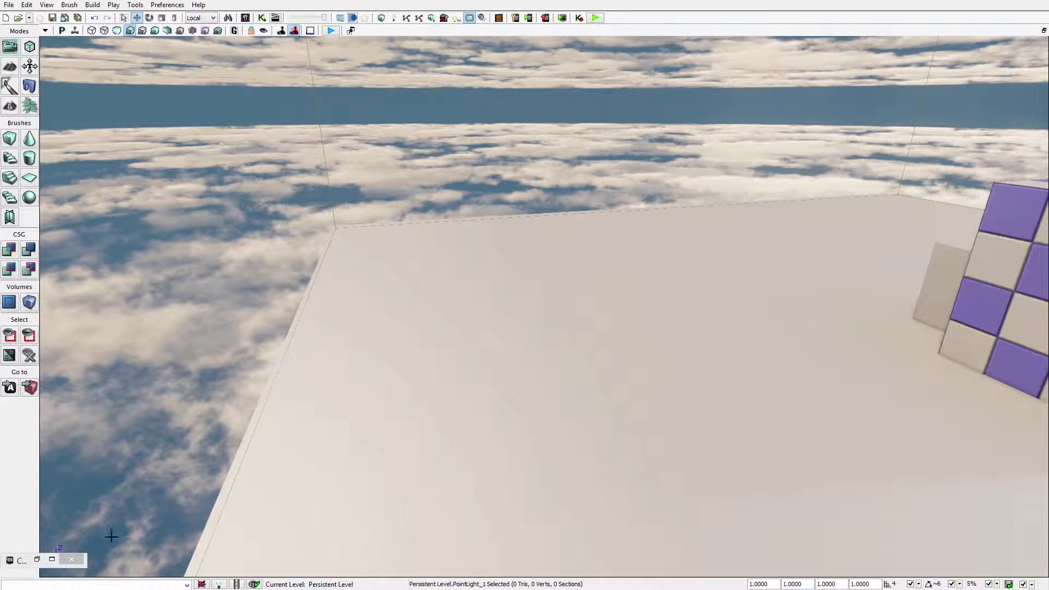
click(51, 561)
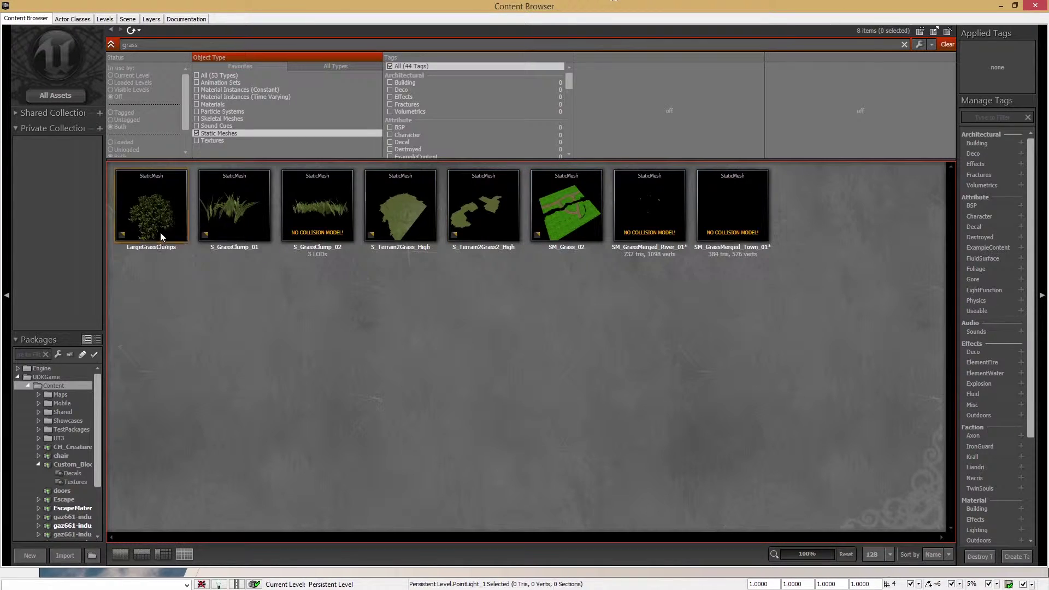
click(197, 75)
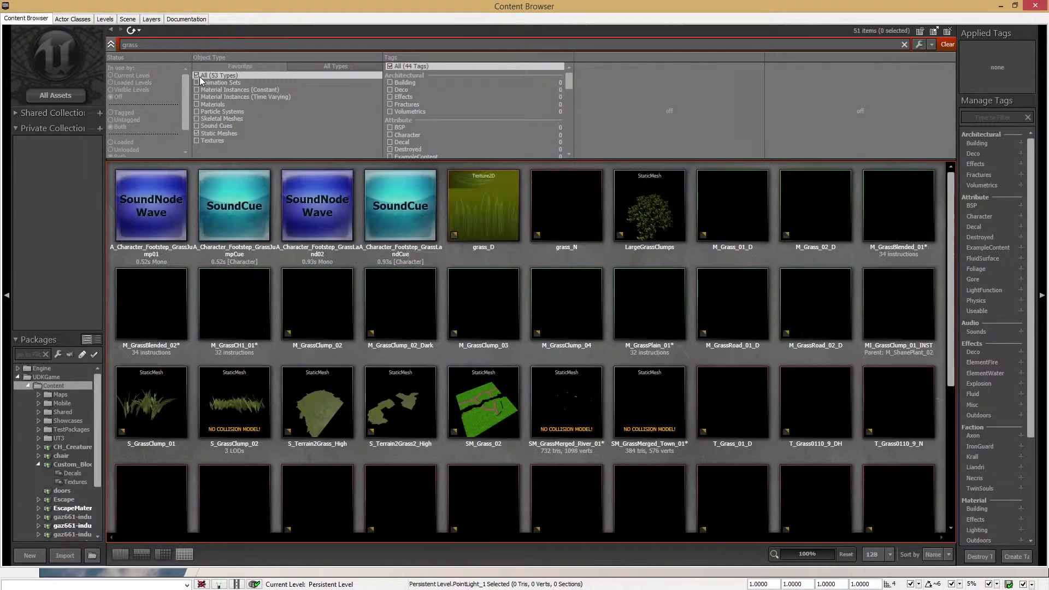
click(946, 45)
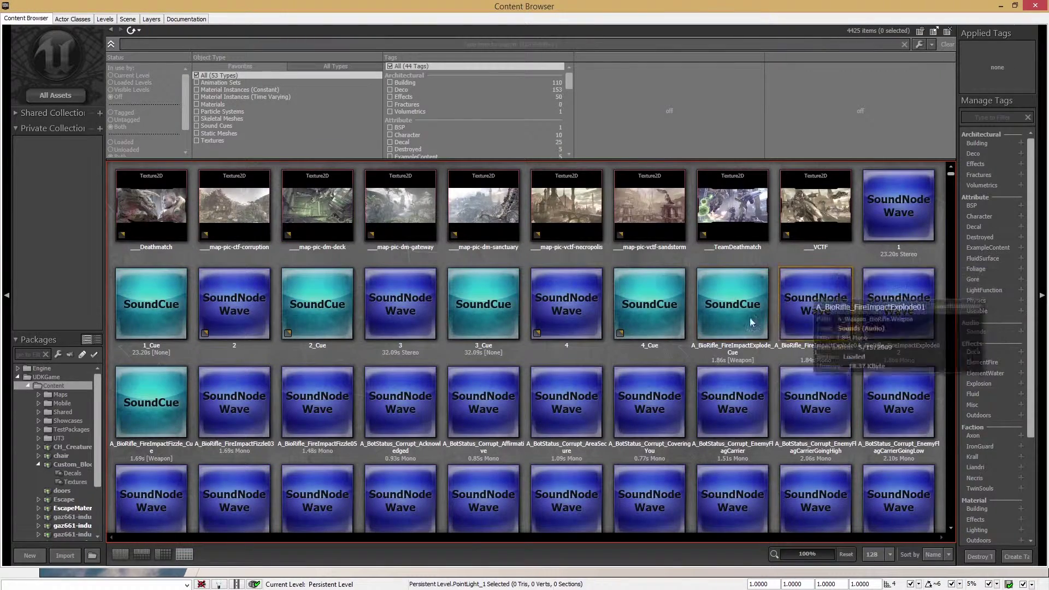
Step: Browse the unfiltered asset list from the sound assets down to the materials
click(555, 316)
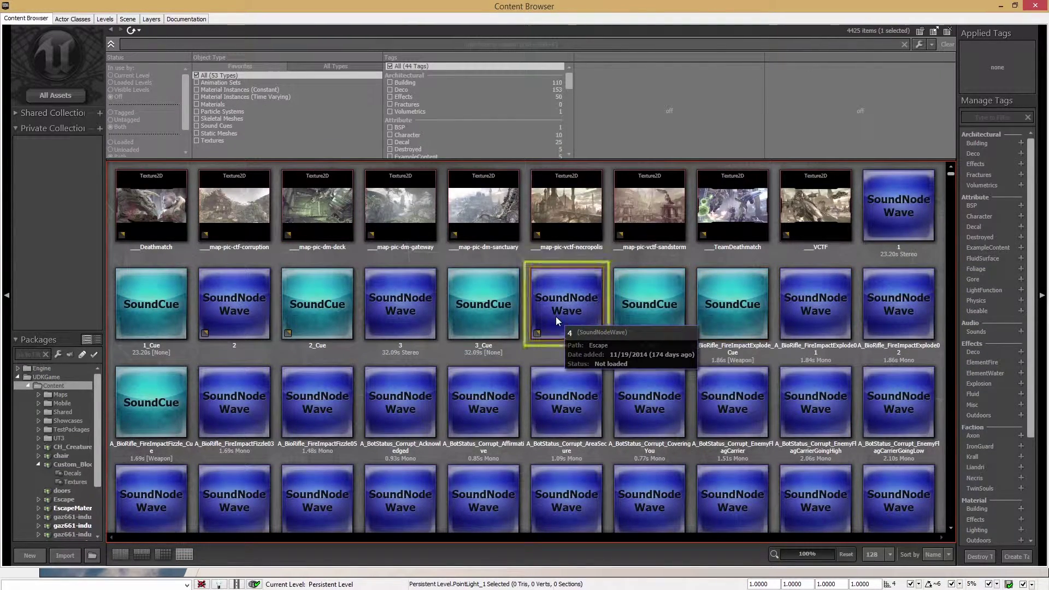
click(645, 316)
drag(952, 174, 943, 263)
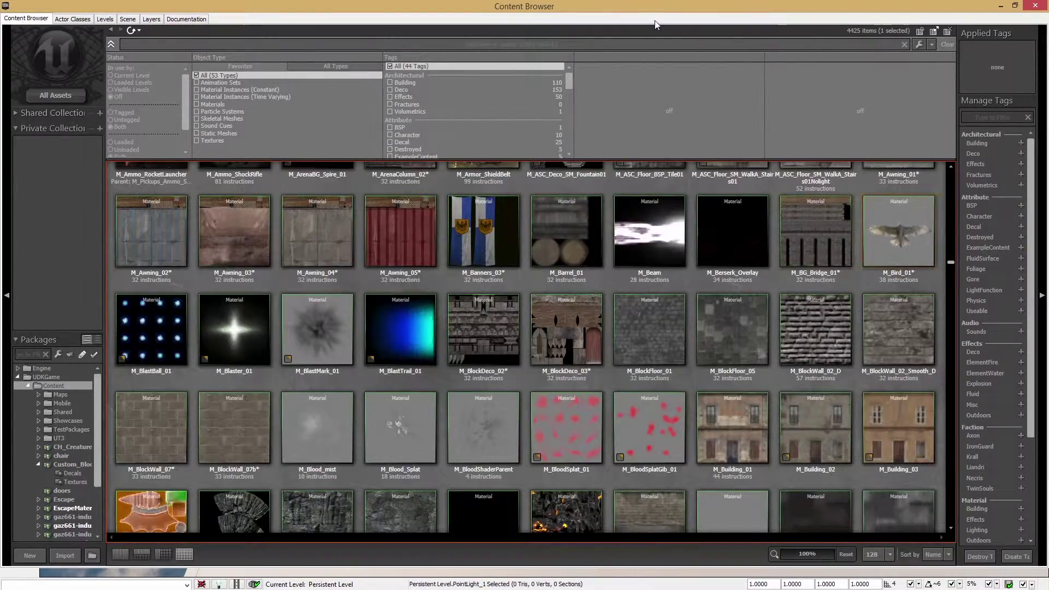
Step: Snap the Content Browser to one half of the screen and frame the block structure in the uncovered viewport
drag(647, 8, 1048, 123)
right_drag(350, 240, 432, 243)
right_drag(487, 383, 468, 391)
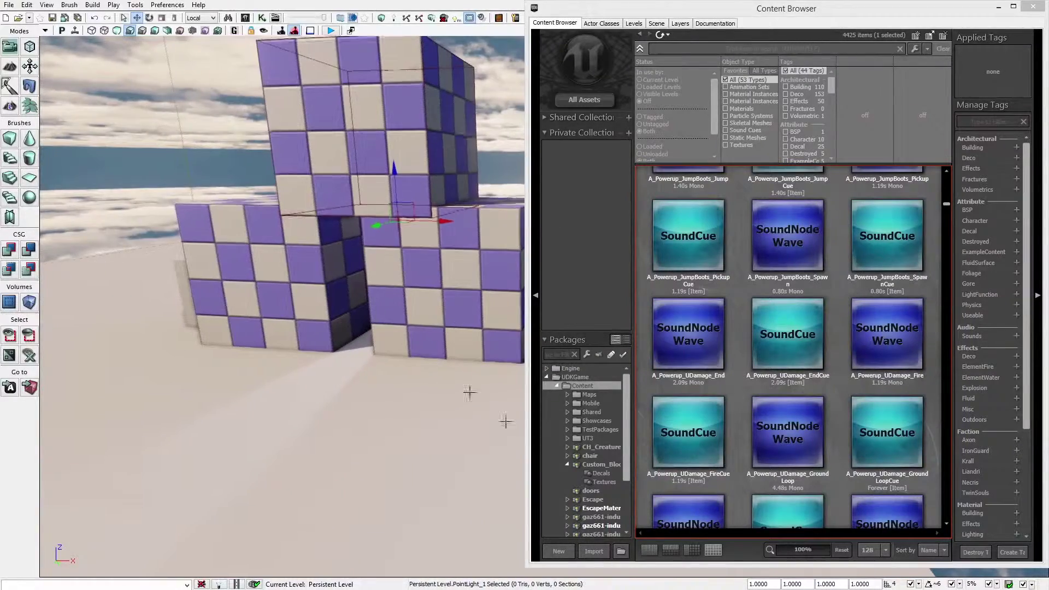
Step: Show only materials in the Content Browser, browse to the M_C entries and select M_CobbleStone
click(734, 109)
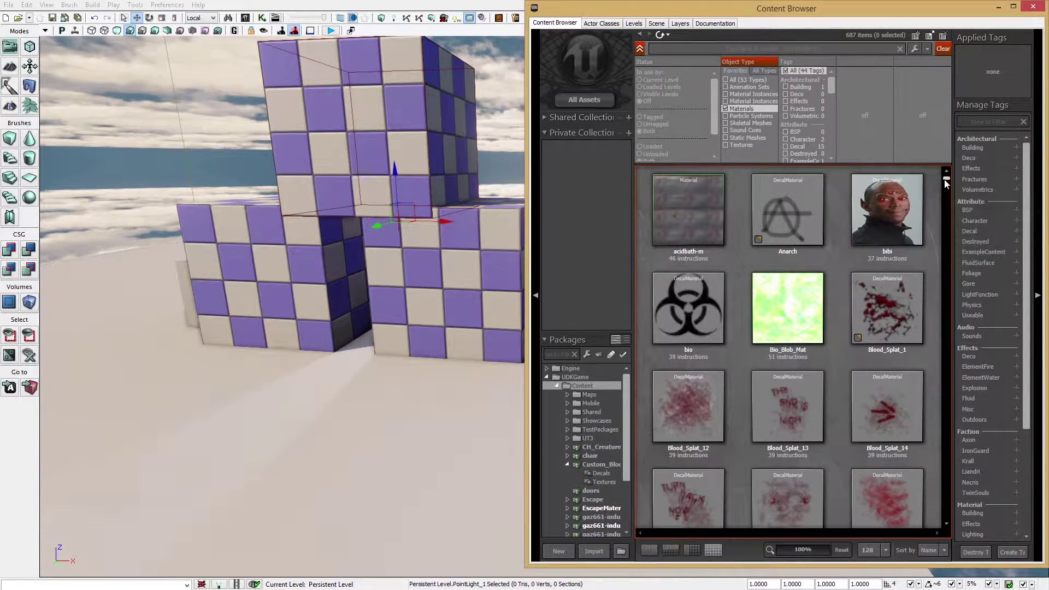
drag(945, 178, 941, 235)
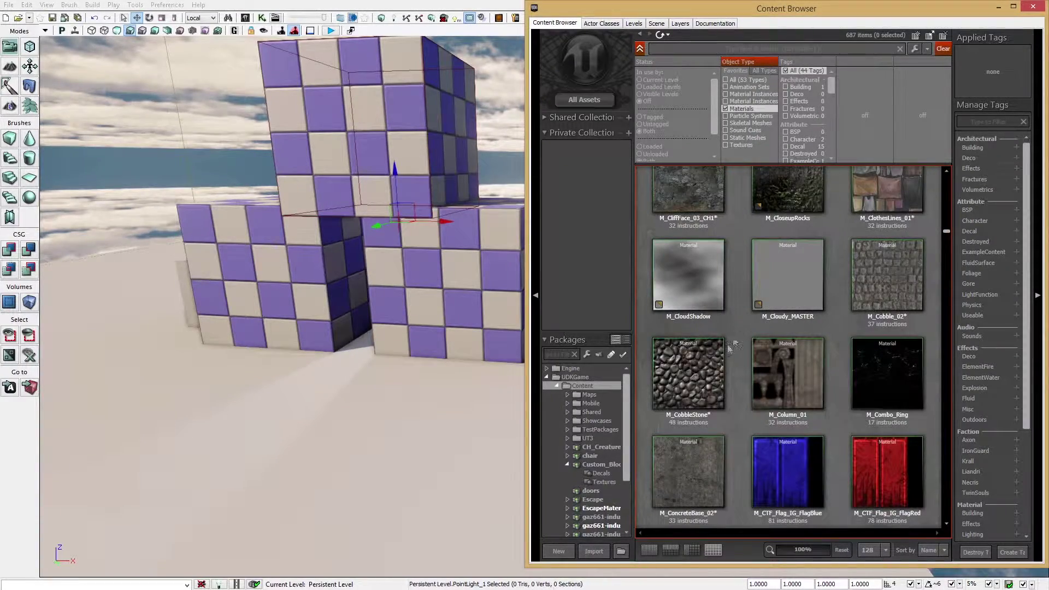
click(689, 376)
drag(363, 424, 377, 383)
right_drag(400, 411, 382, 432)
right_click(401, 411)
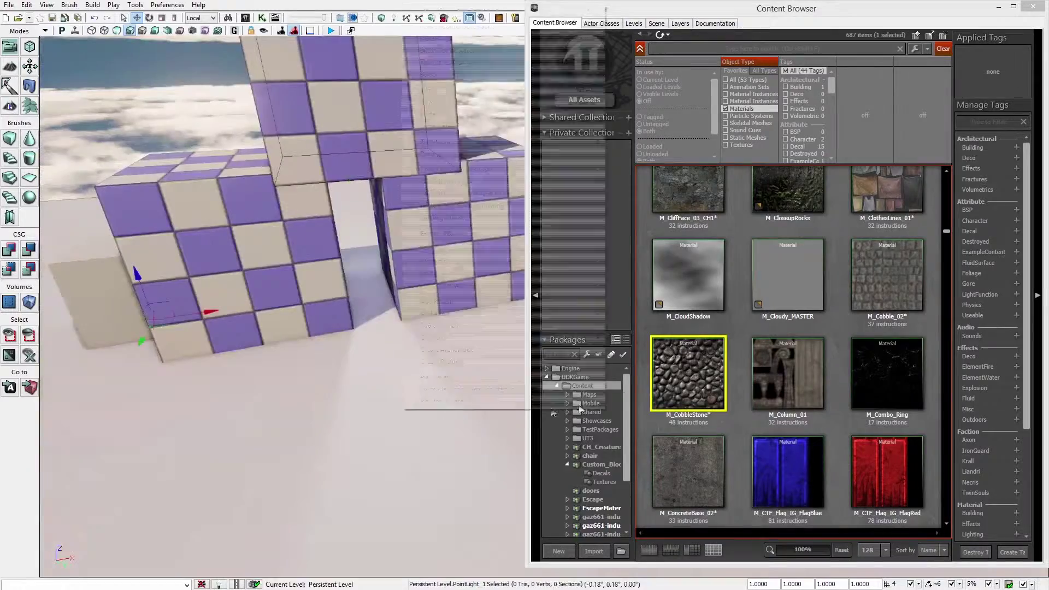
Step: Find the M_ConcreteBase_02 material and apply it to the front face of the lower block nearest the light-coloured cube
click(733, 435)
scroll(730, 441, down, 7)
scroll(740, 427, down, 9)
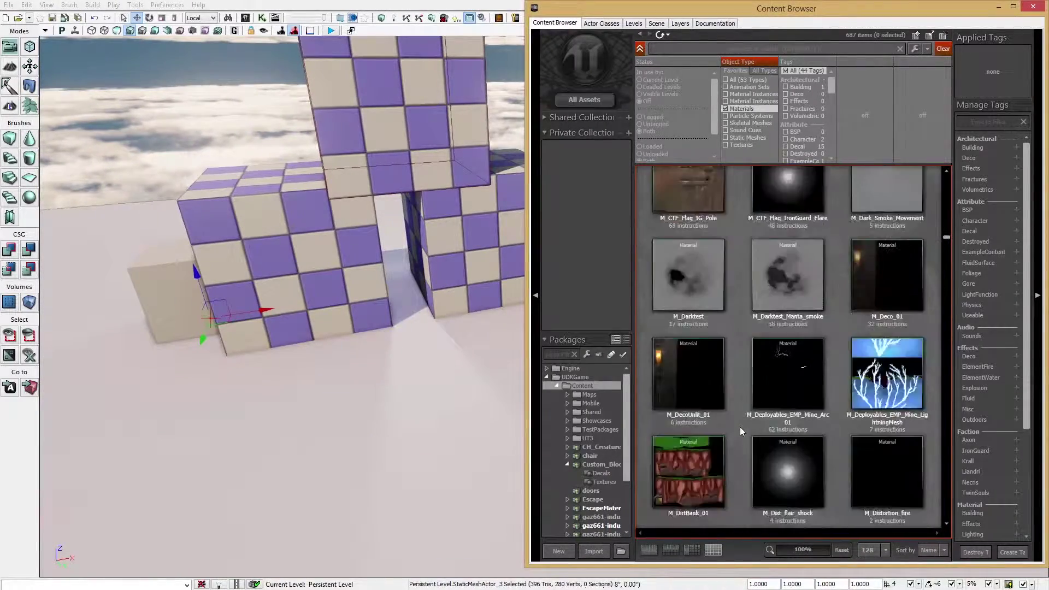
scroll(740, 428, up, 10)
scroll(740, 427, up, 1)
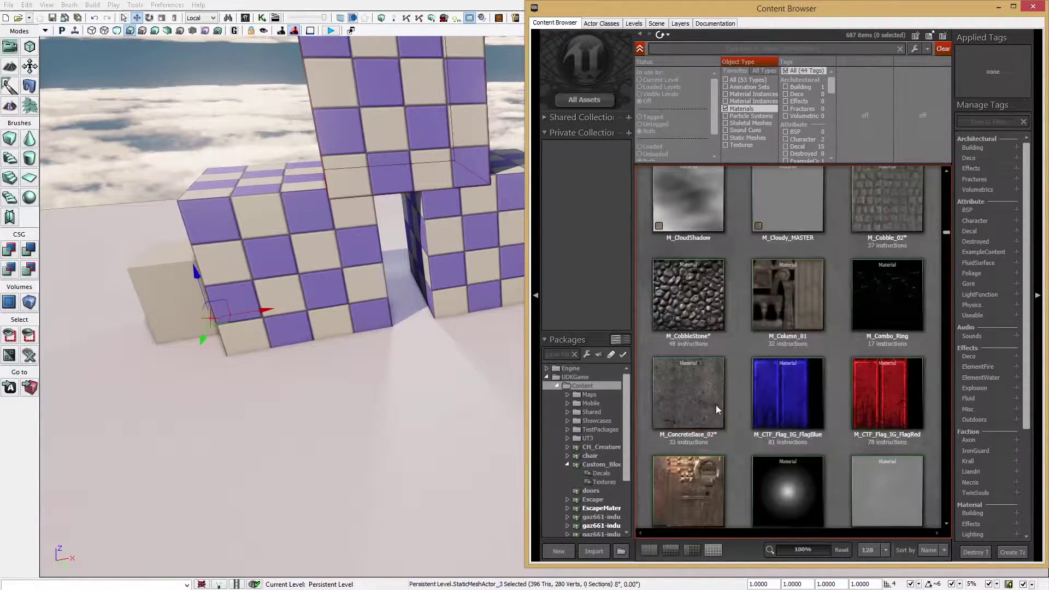
click(693, 404)
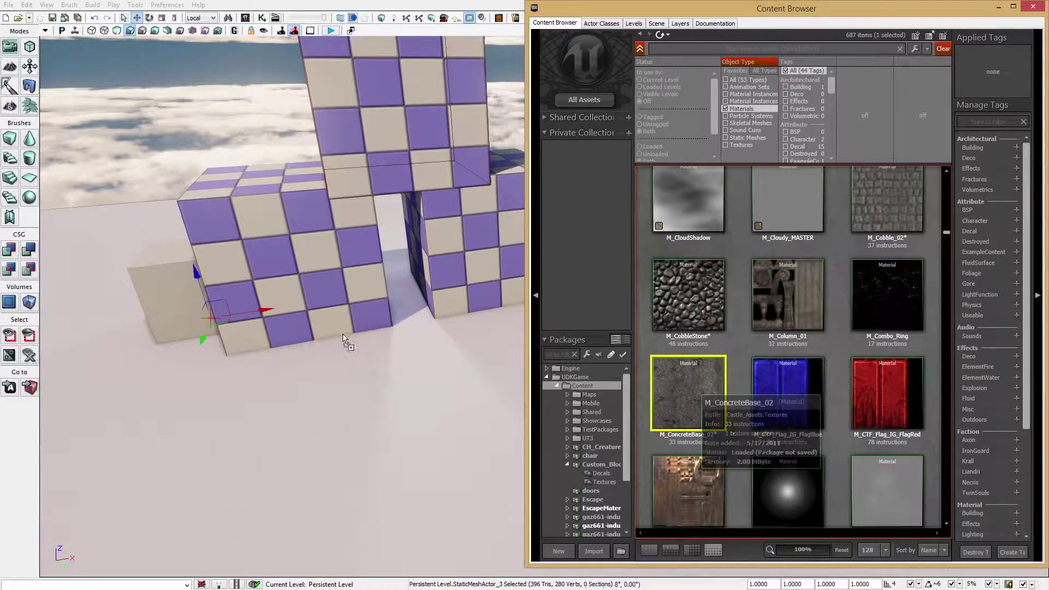
drag(343, 335, 315, 282)
Step: Apply M_ConcreteBase_02 to the front faces of the other lower block and the upper block
key(d)
right_drag(314, 282, 302, 286)
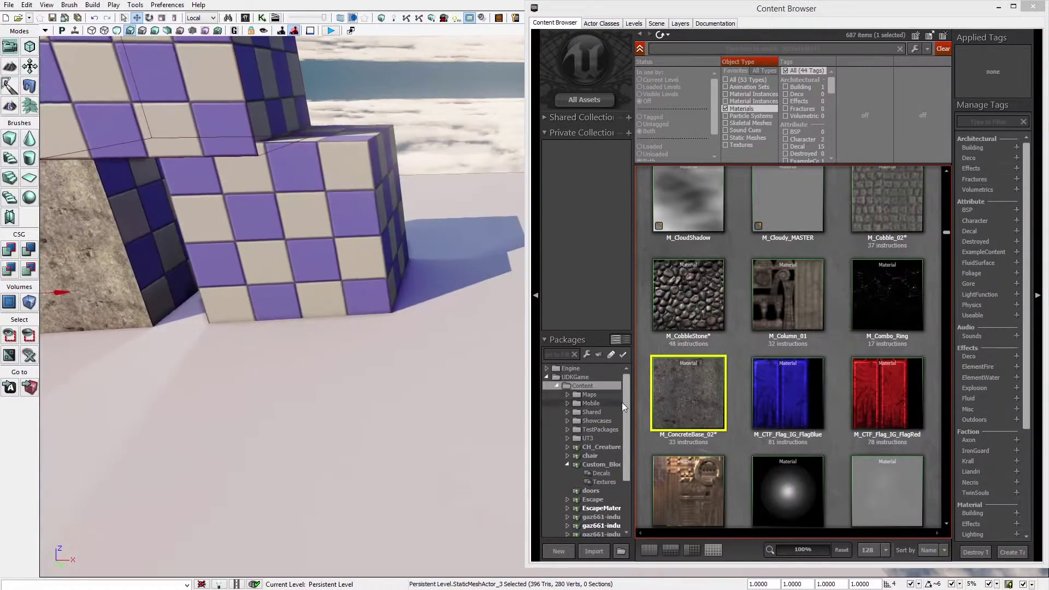
drag(681, 378, 319, 231)
drag(693, 405, 205, 121)
right_drag(205, 121, 238, 142)
key(a)
key(d)
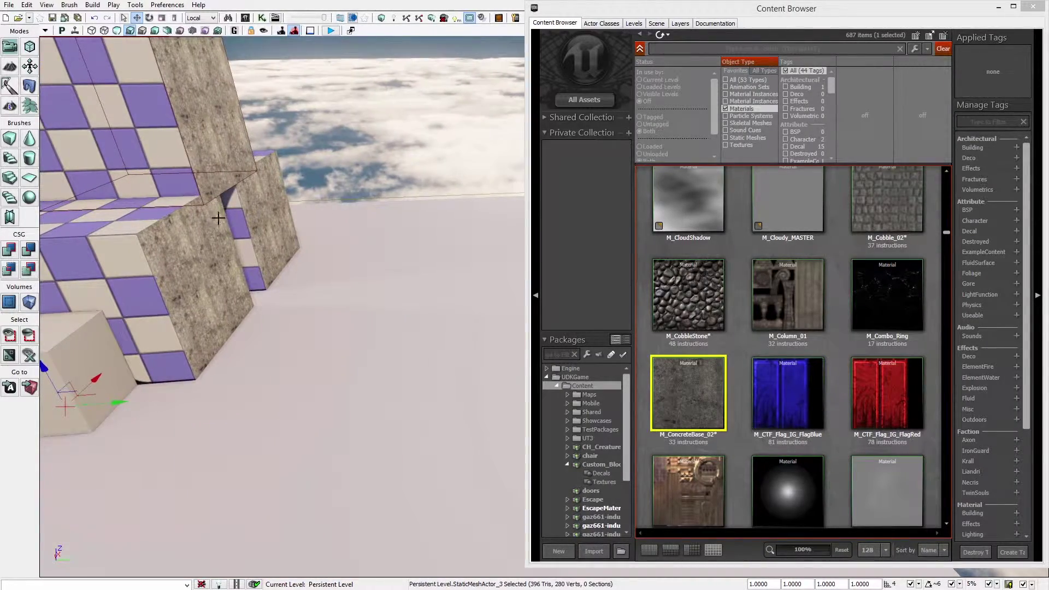
key(d)
right_drag(218, 219, 76, 202)
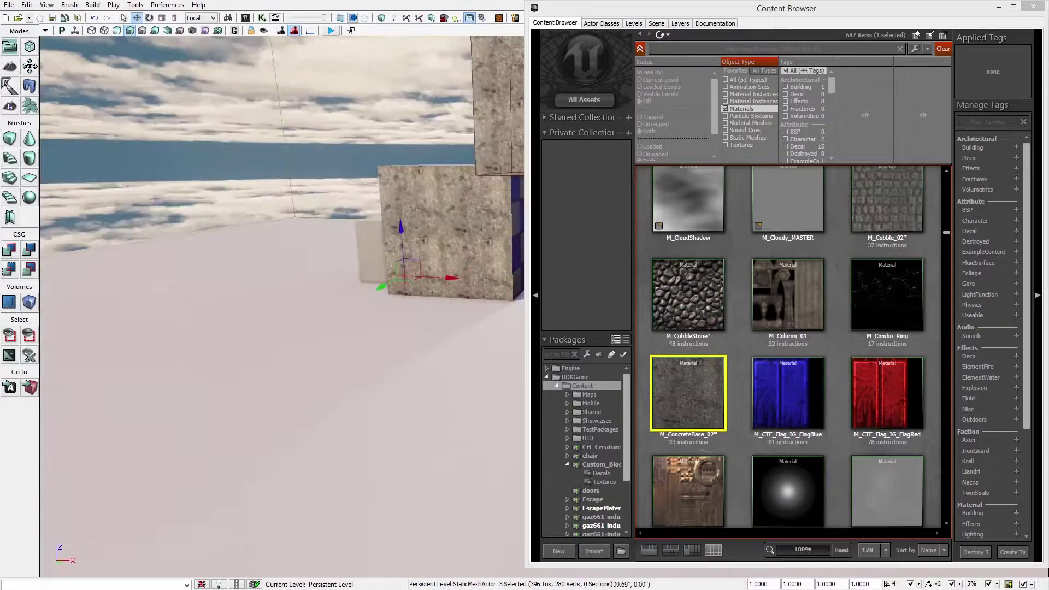
right_drag(465, 267, 436, 328)
key(d)
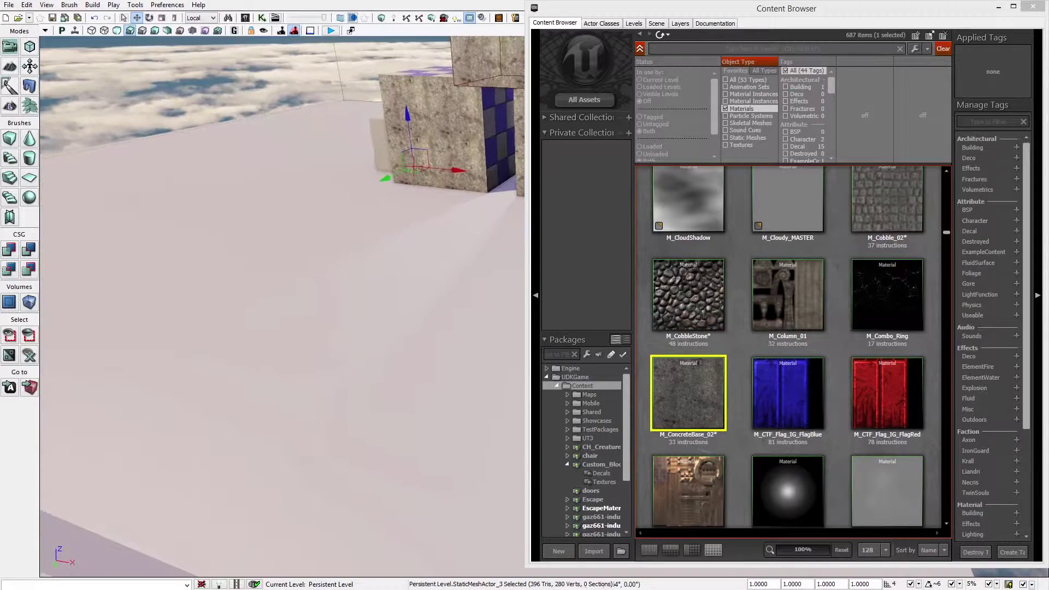
Step: Switch the asset filter from materials to static meshes and place S_BananaPlant_01 on the floor near the blocks
click(743, 80)
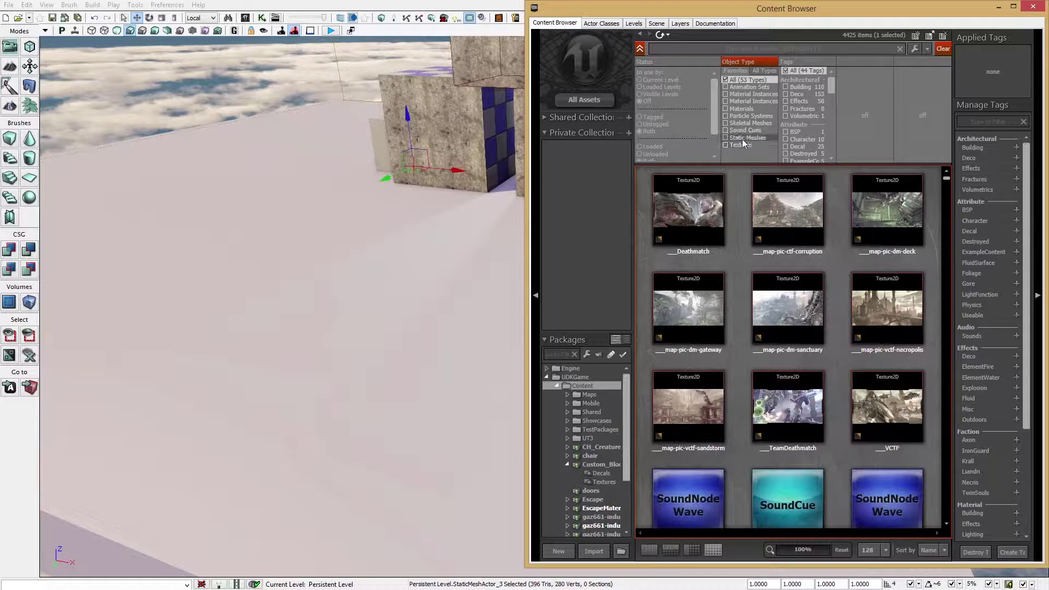
click(742, 138)
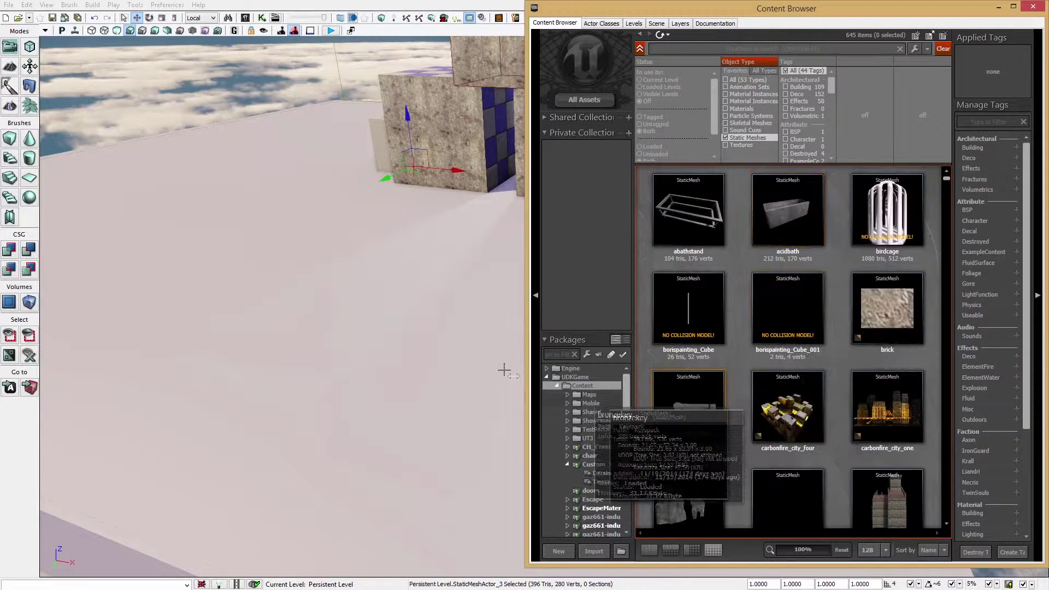
drag(503, 368, 491, 350)
right_drag(492, 350, 489, 320)
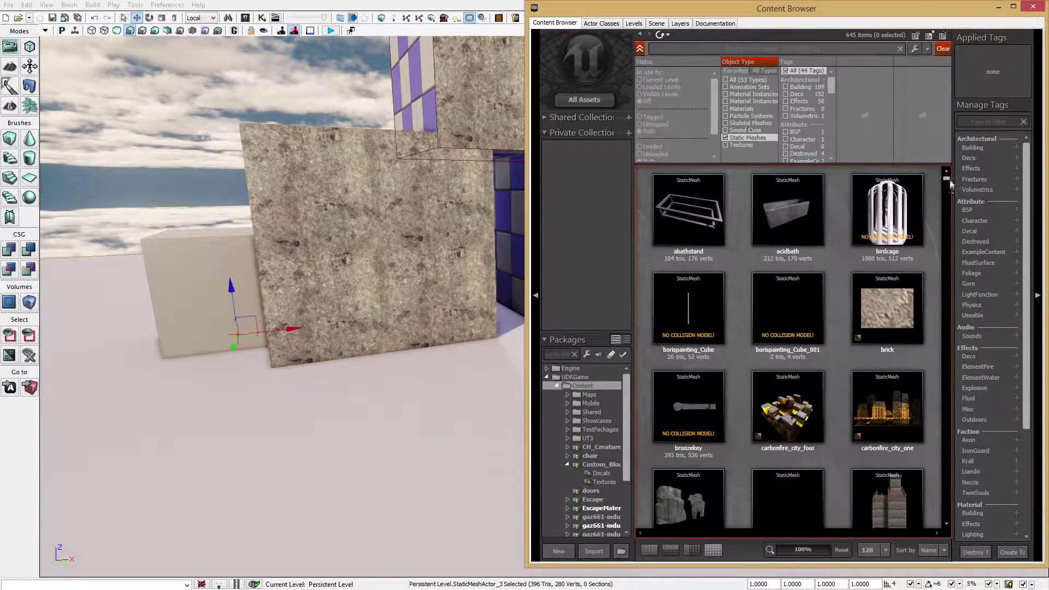
drag(946, 186, 945, 228)
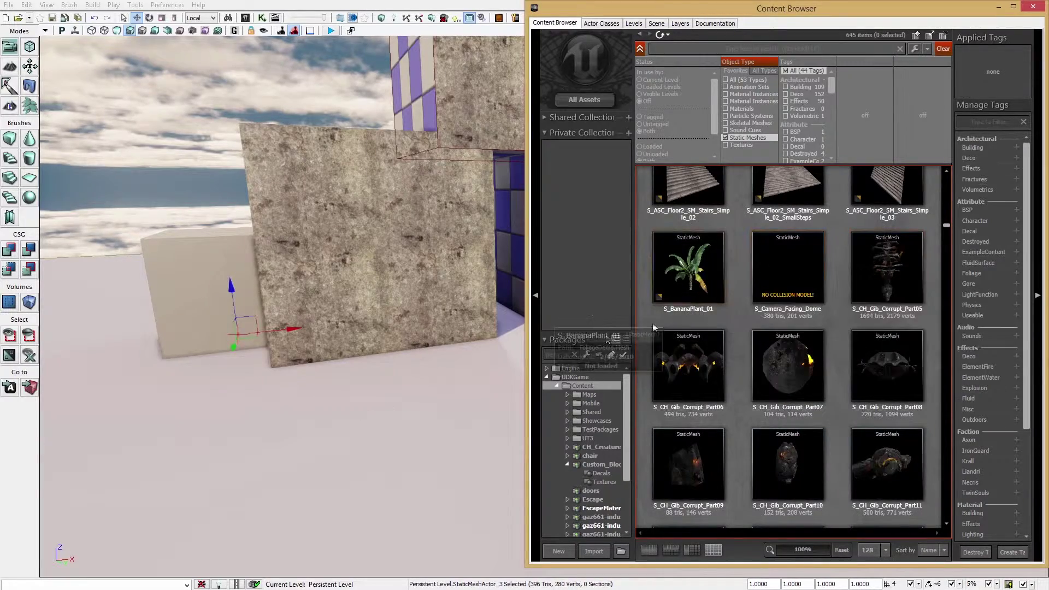
drag(62, 315, 170, 400)
mouse_move(170, 401)
right_down()
mouse_move(142, 407)
mouse_move(164, 410)
right_up()
Step: Scale the banana plant up uniformly to about 8.52 and reposition it on the floor beside the small cube
key(space)
drag(309, 317, 432, 295)
right_drag(310, 317, 278, 268)
mouse_move(390, 369)
right_down()
mouse_move(438, 364)
mouse_move(390, 369)
right_up()
key(space)
drag(390, 369, 313, 393)
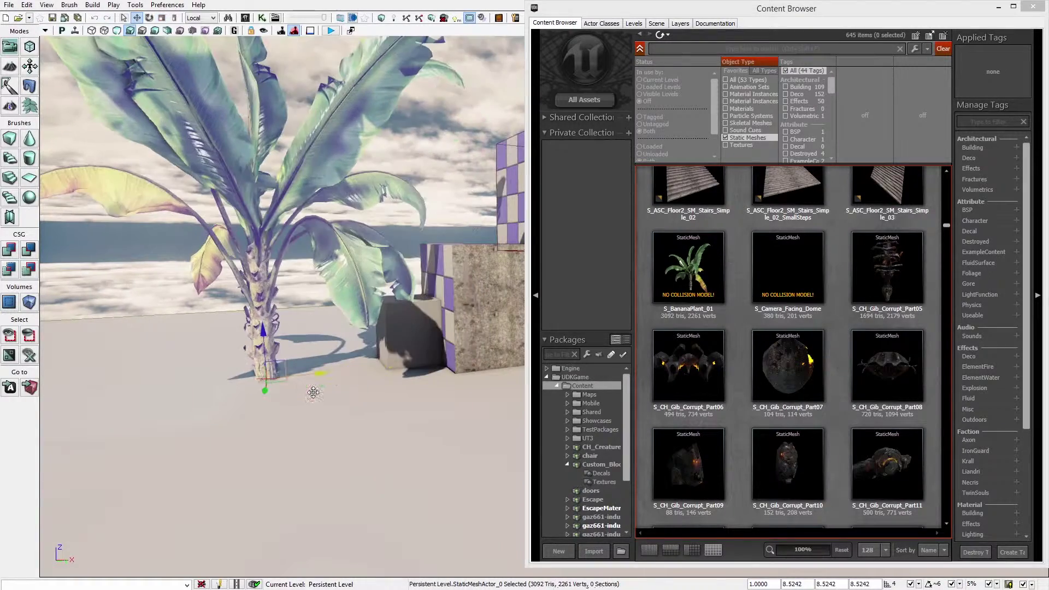
right_drag(511, 371, 896, 142)
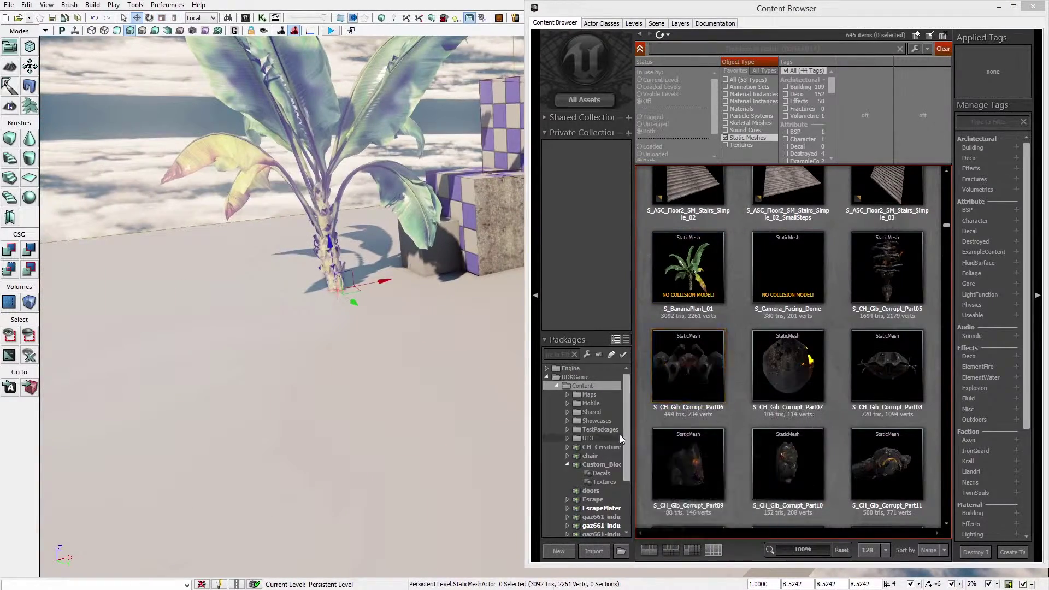
Step: Search the static meshes for "grass" and place four LargeGrassClumps meshes on the floor in front of the banana plant
drag(625, 436, 628, 433)
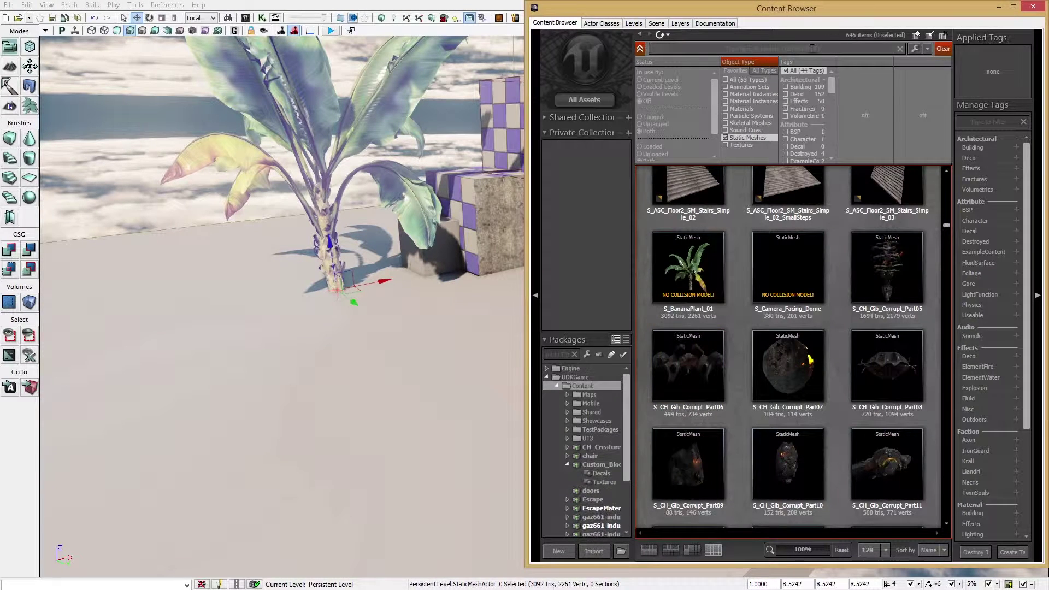
text(grass)
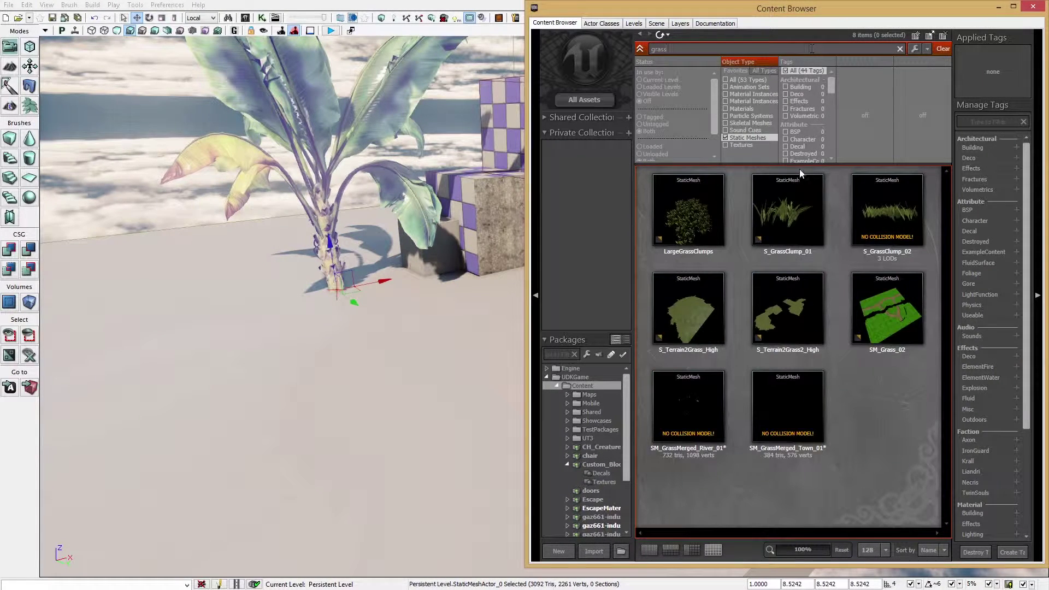
click(689, 221)
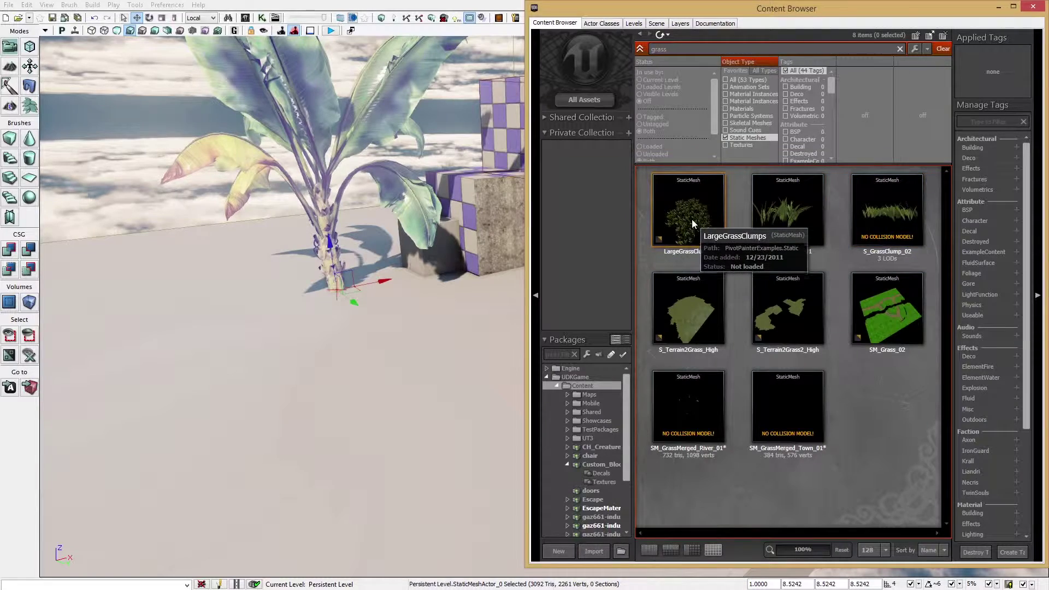
drag(692, 219, 438, 352)
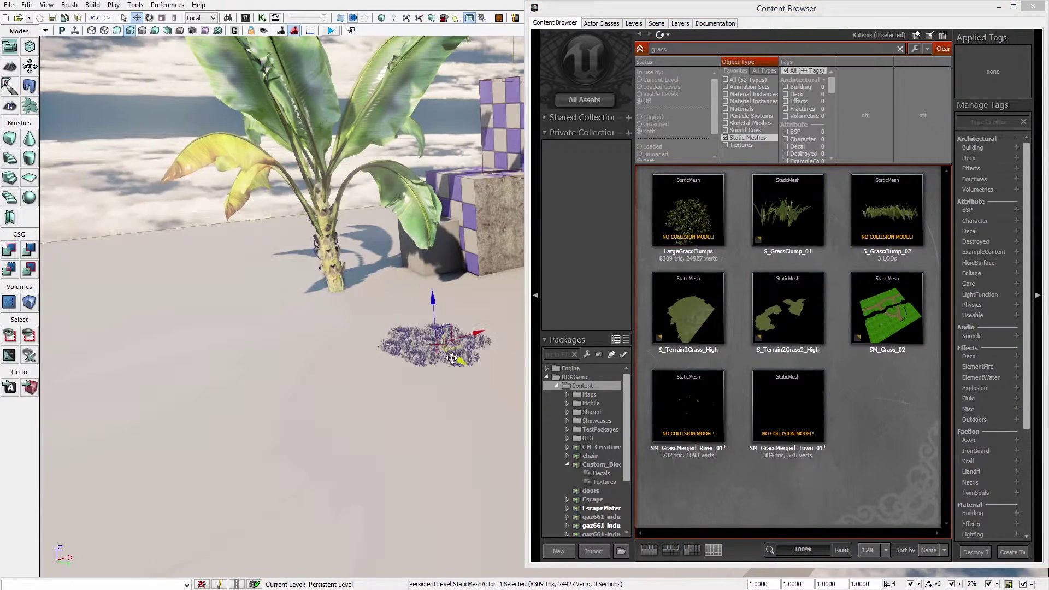
drag(691, 213, 377, 406)
drag(689, 220, 397, 303)
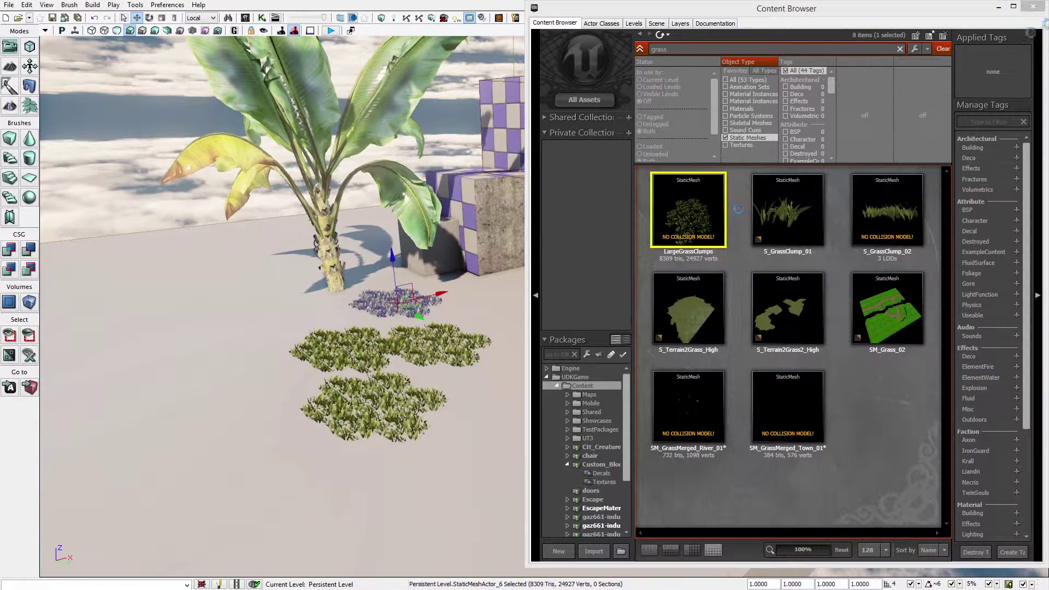
click(646, 323)
Step: Enter Foliage mode and add LargeGrassClumps to its mesh list from the Content Browser
click(1000, 7)
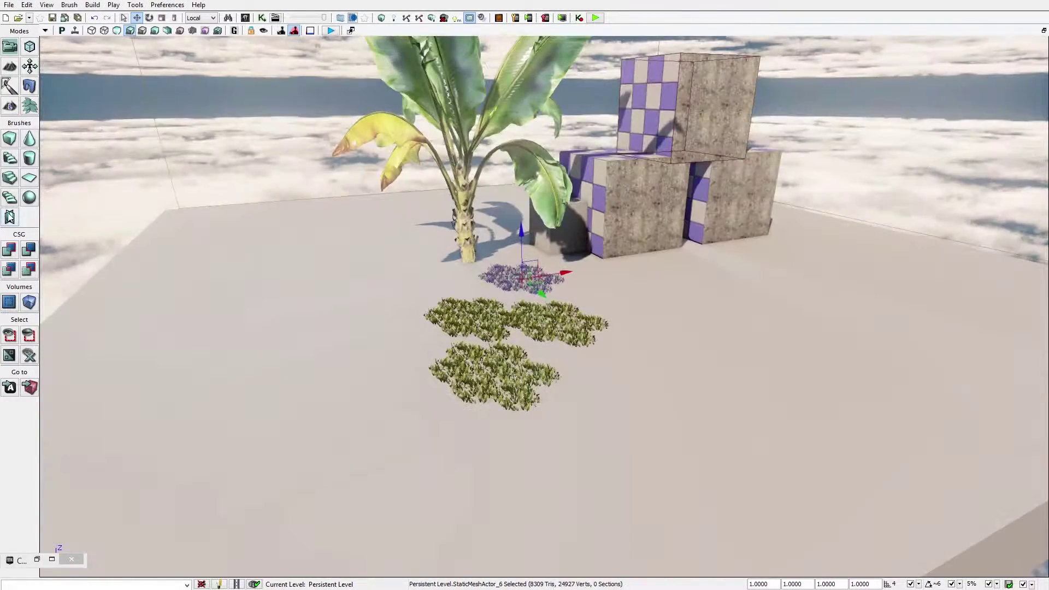
click(30, 106)
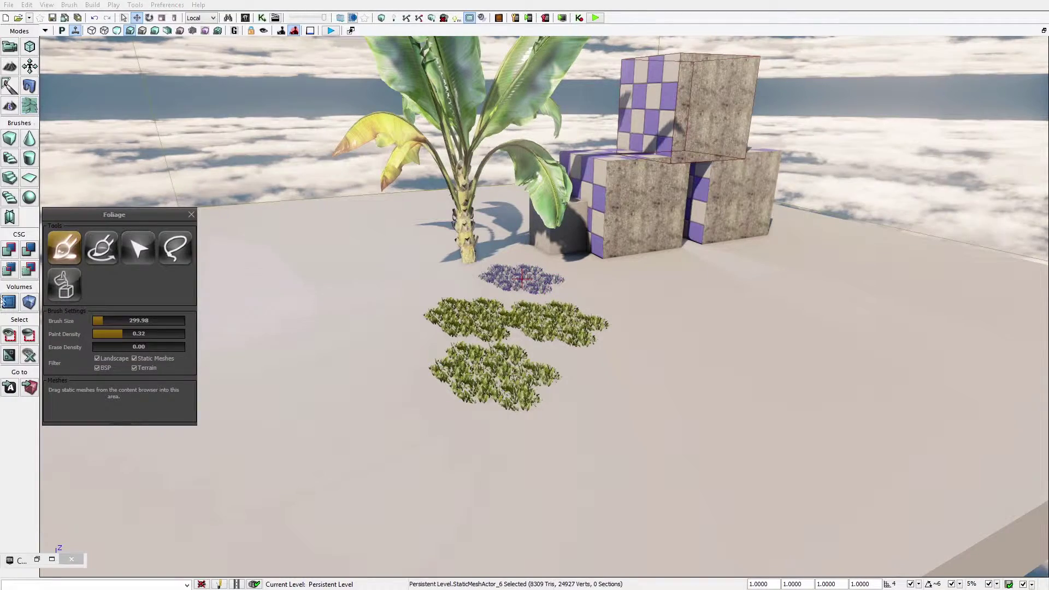
drag(116, 217, 144, 99)
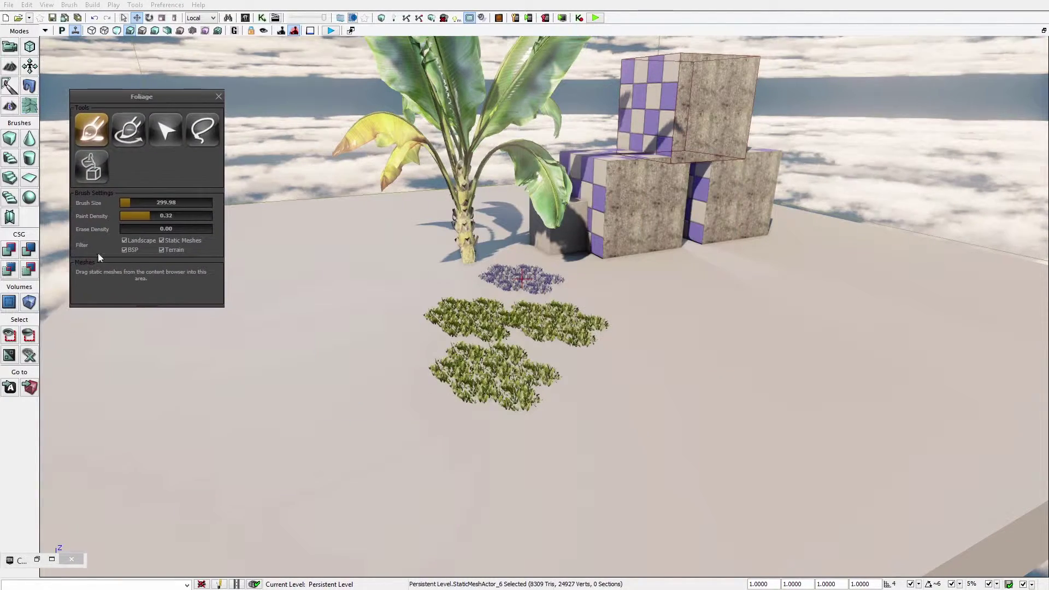
click(54, 561)
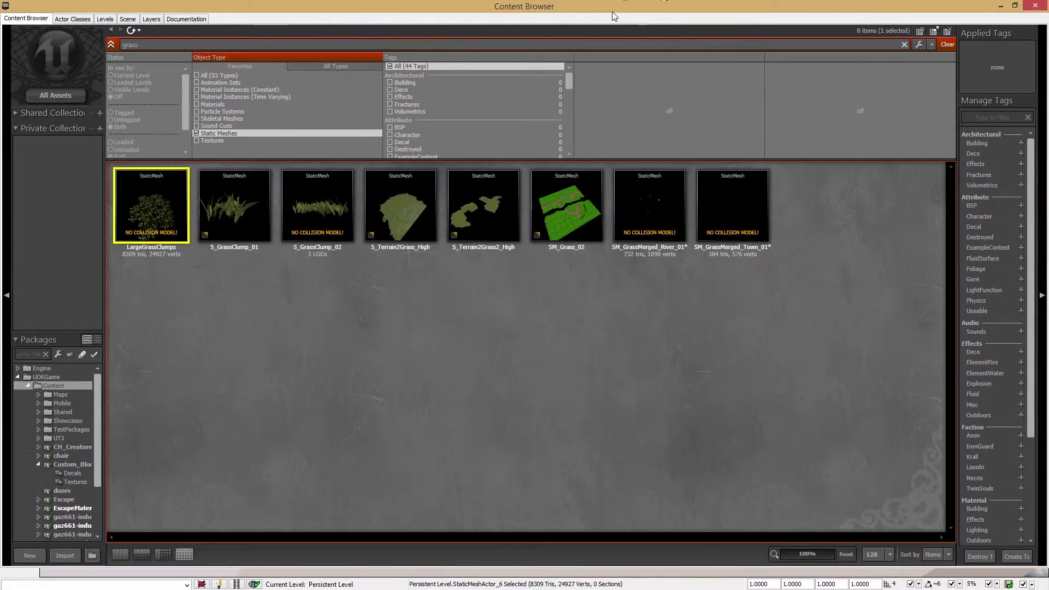
drag(612, 12, 1046, 76)
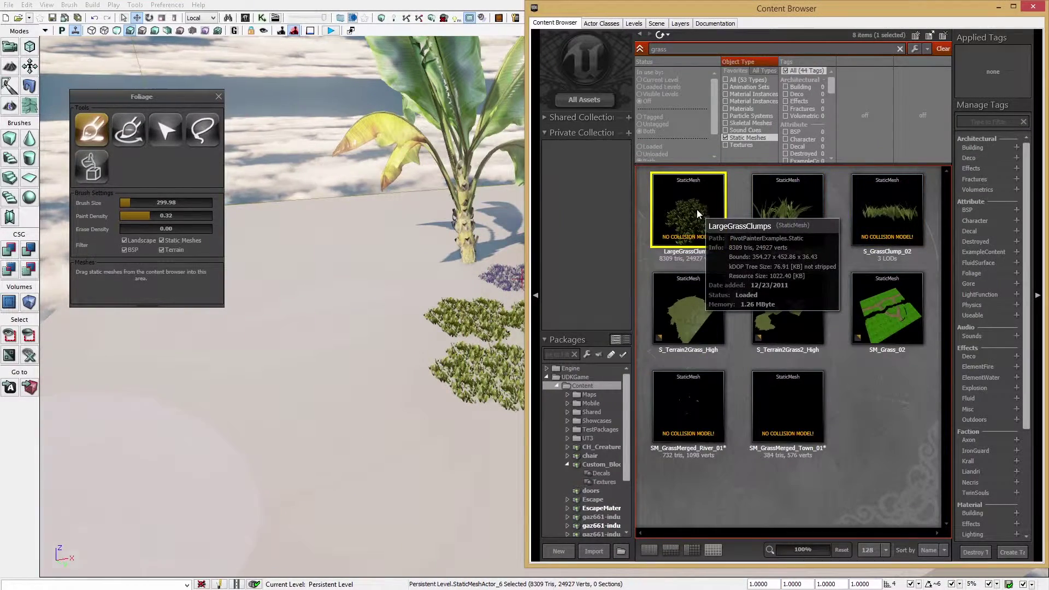
drag(697, 209, 162, 284)
click(997, 7)
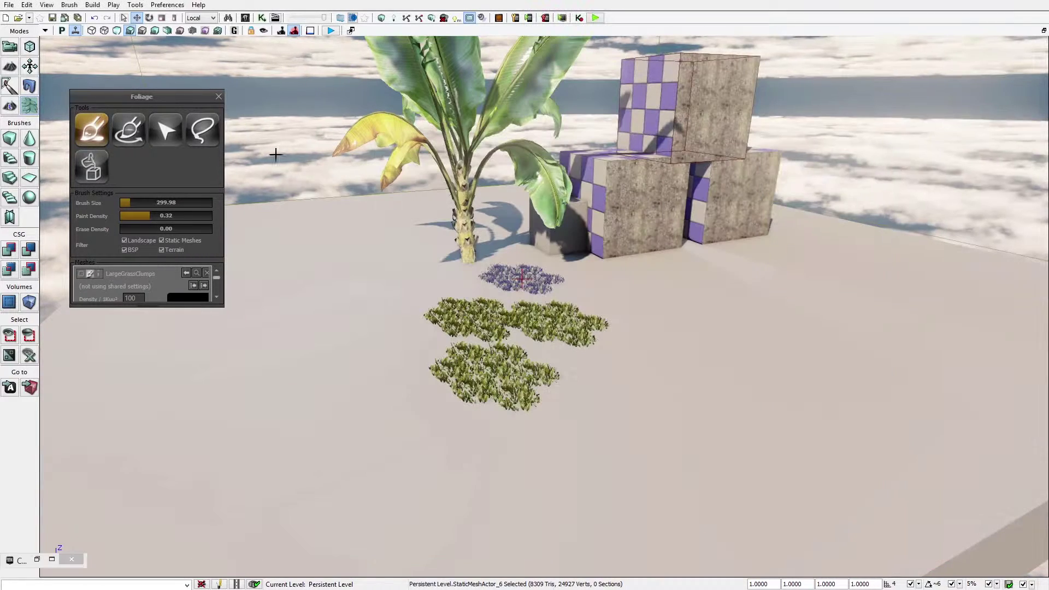
Step: Paint LargeGrassClumps foliage across the floor around the banana plant, reducing paint density to 0.03 and 0.01, and leave Foliage mode
mouse_move(195, 104)
mouse_down()
mouse_move(162, 90)
mouse_move(160, 45)
mouse_up()
mouse_move(706, 380)
right_down()
mouse_move(663, 417)
mouse_move(746, 397)
mouse_move(706, 383)
right_up()
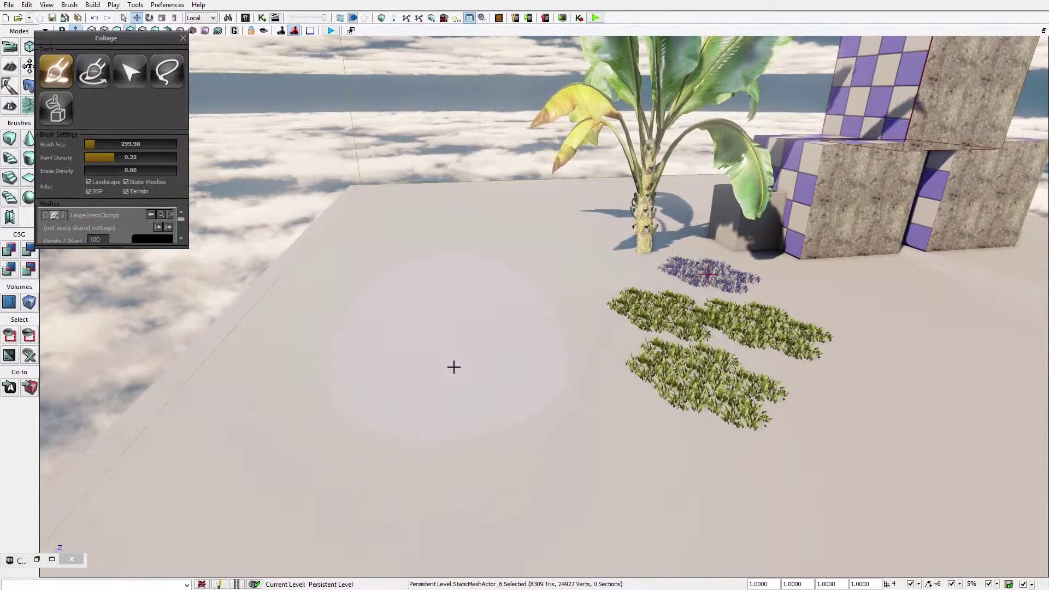
mouse_move(453, 351)
ctrl+mouse_down()
mouse_move(435, 352)
mouse_move(469, 281)
ctrl+mouse_up()
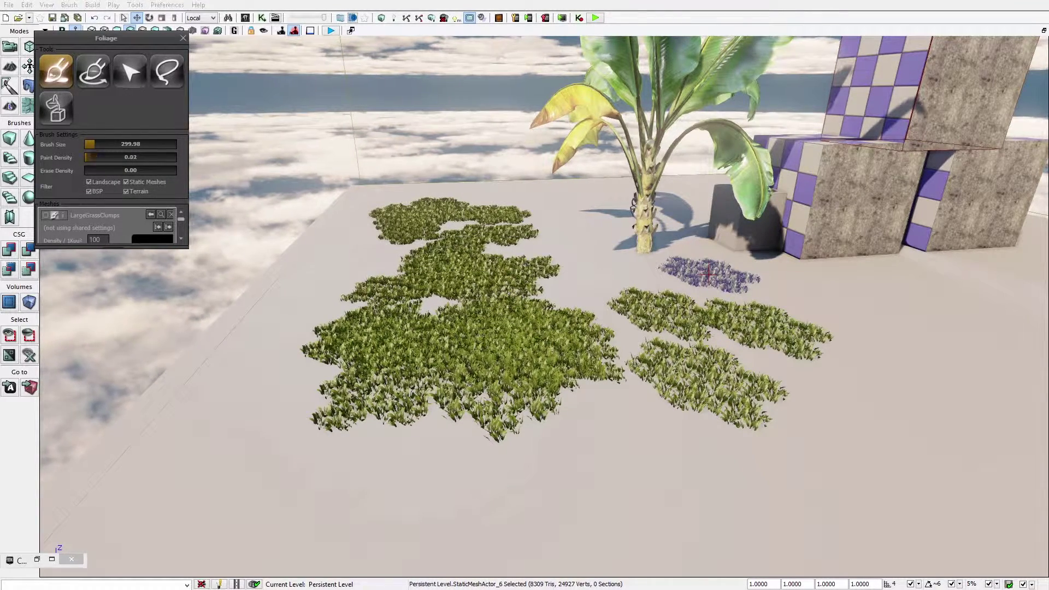
mouse_move(274, 419)
ctrl+mouse_down()
mouse_move(573, 492)
mouse_move(831, 477)
mouse_move(853, 459)
mouse_move(762, 461)
mouse_move(817, 439)
mouse_move(948, 321)
mouse_move(864, 287)
mouse_move(565, 278)
mouse_move(603, 208)
ctrl+mouse_up()
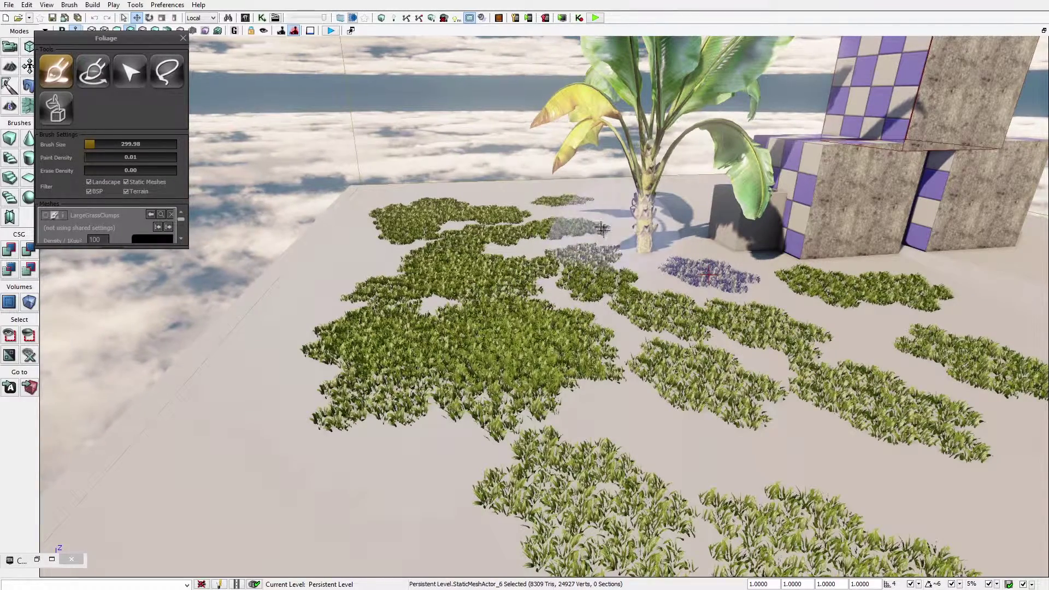
ctrl+drag(343, 278, 328, 395)
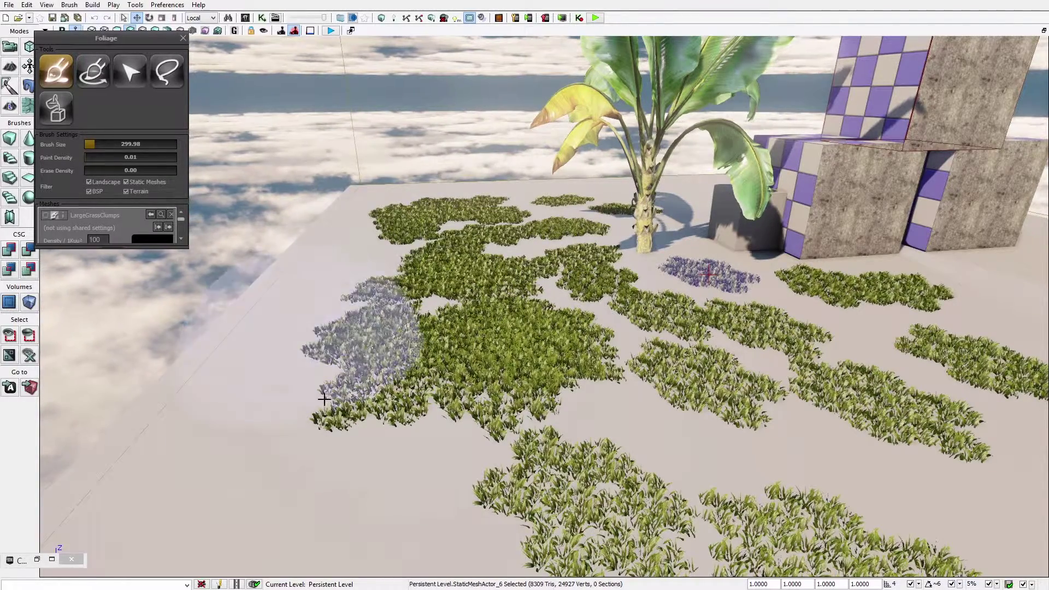
mouse_move(329, 394)
right_down()
mouse_move(404, 361)
mouse_move(401, 349)
mouse_move(372, 355)
right_up()
right_drag(456, 383, 356, 377)
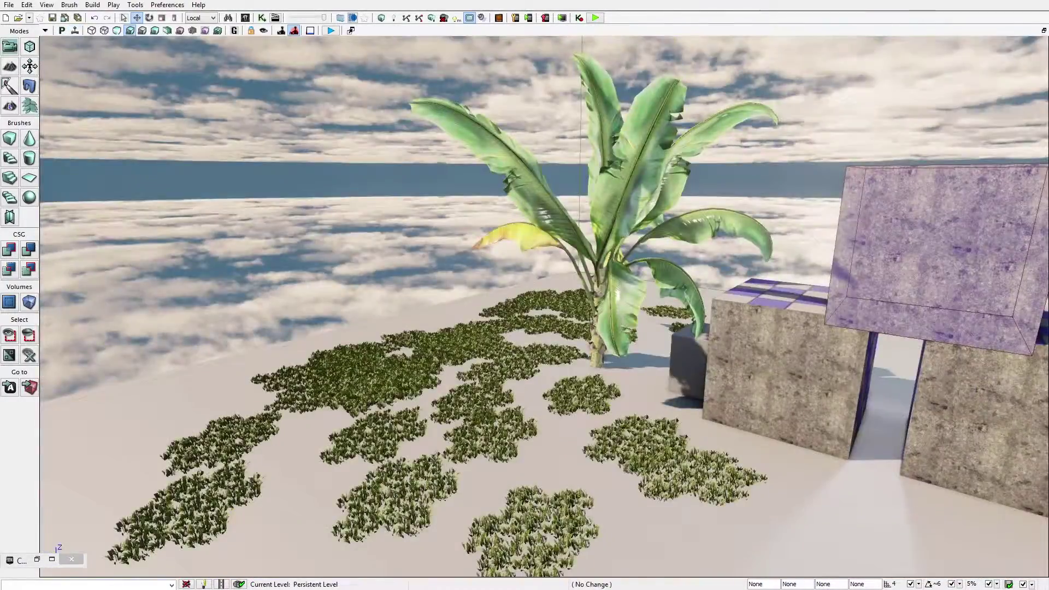
Step: Look over the finished scene and reopen the Content Browser on one half of the screen with all static meshes listed
right_drag(492, 328, 683, 328)
right_drag(547, 306, 476, 295)
right_drag(742, 433, 837, 435)
right_drag(705, 423, 667, 421)
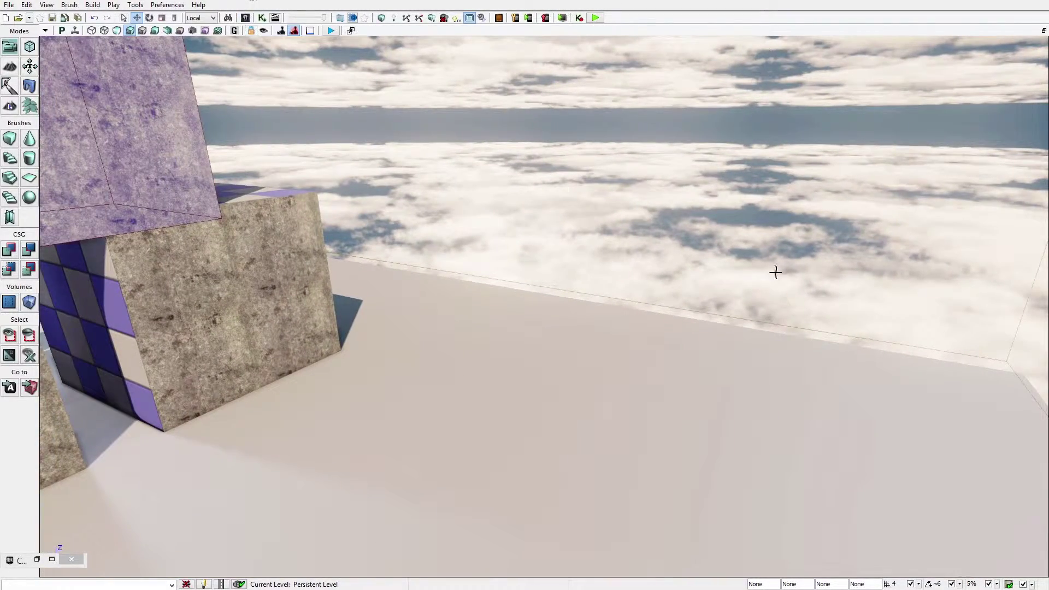
click(52, 559)
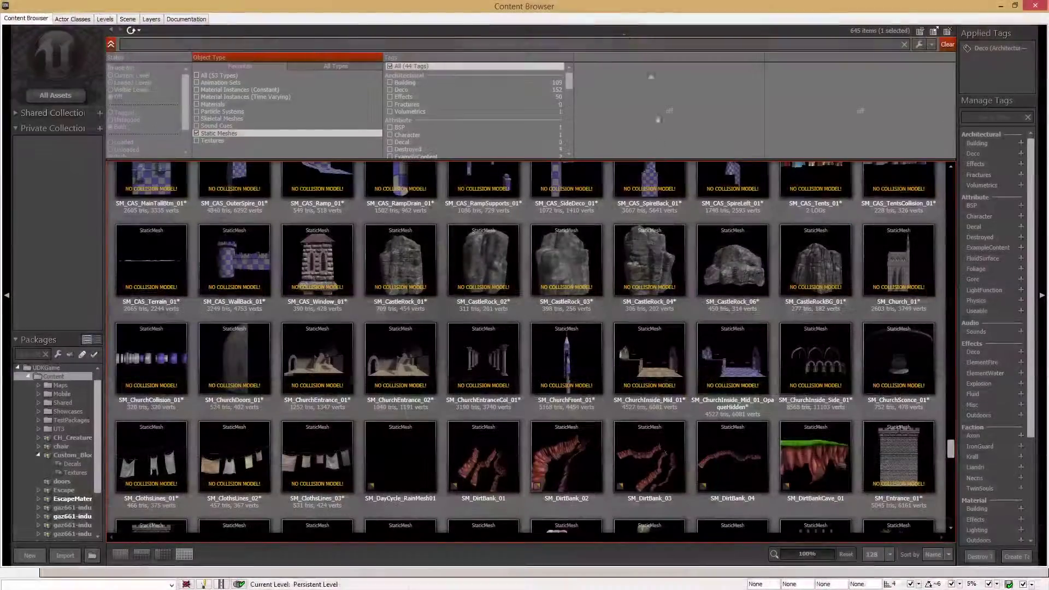
double_click(627, 6)
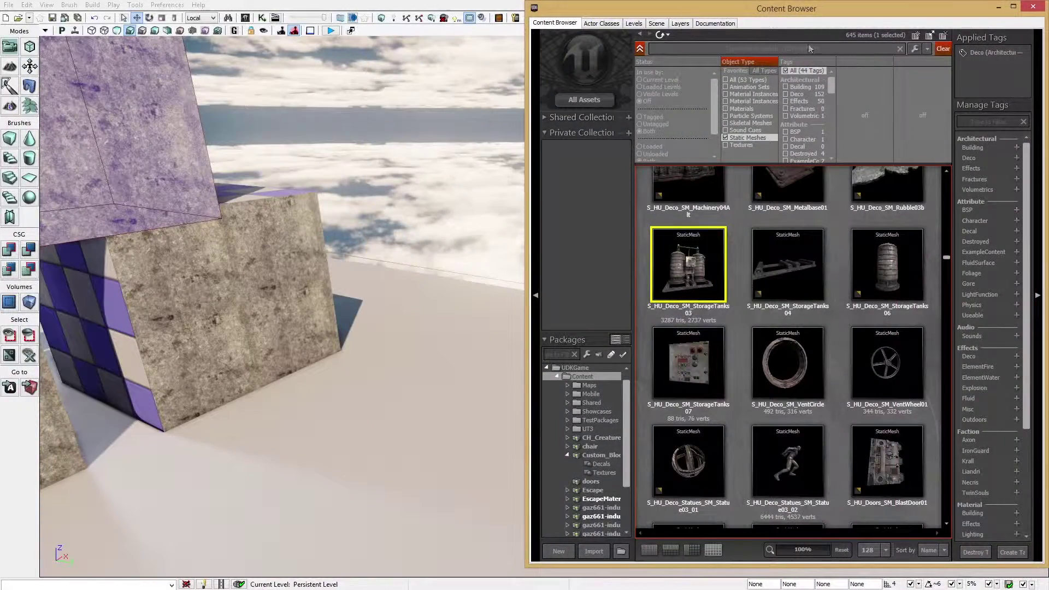
Step: Search the static meshes for "wall", place S_LT_Buildings_SM_BunkerWallB_STR on the floor beside the stacked blocks and rotate it
click(810, 48)
text(wall)
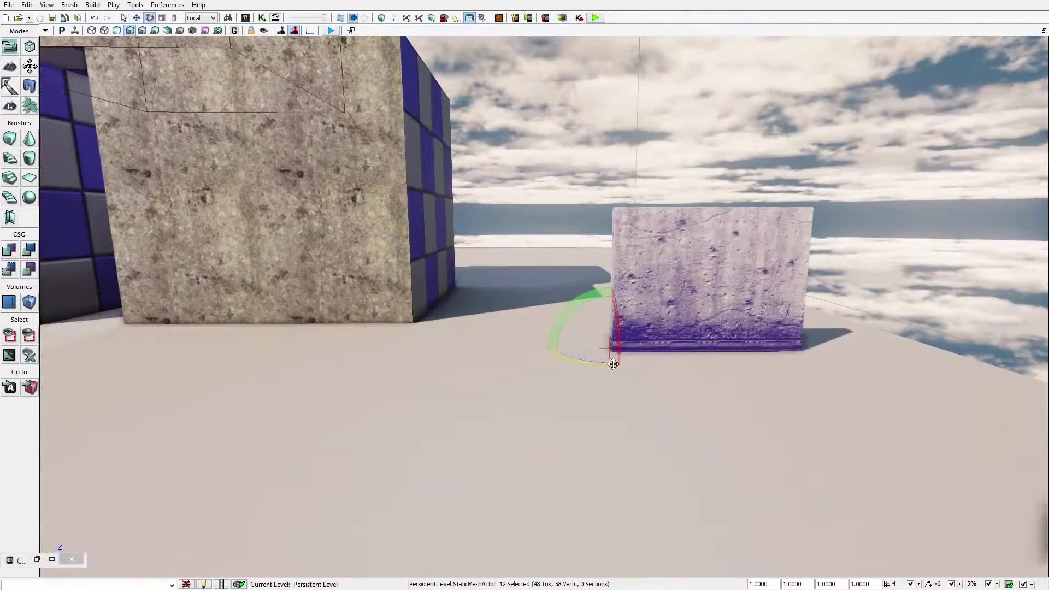
drag(577, 373, 599, 333)
mouse_move(662, 386)
right_down()
mouse_move(715, 389)
mouse_move(675, 408)
mouse_move(644, 384)
right_up()
Step: Scale the bunker wall up uniformly to about 3.89 times its original size
key(space)
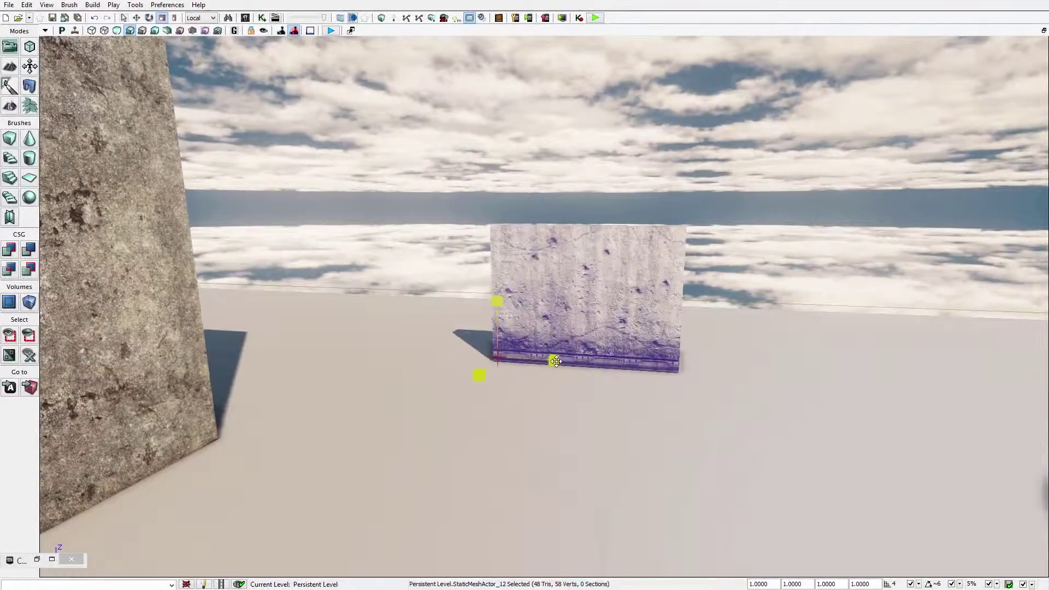
mouse_move(554, 360)
mouse_down()
mouse_move(677, 360)
mouse_move(563, 360)
mouse_up()
mouse_move(553, 360)
right_down()
mouse_move(557, 377)
mouse_move(547, 377)
right_up()
drag(533, 331, 551, 331)
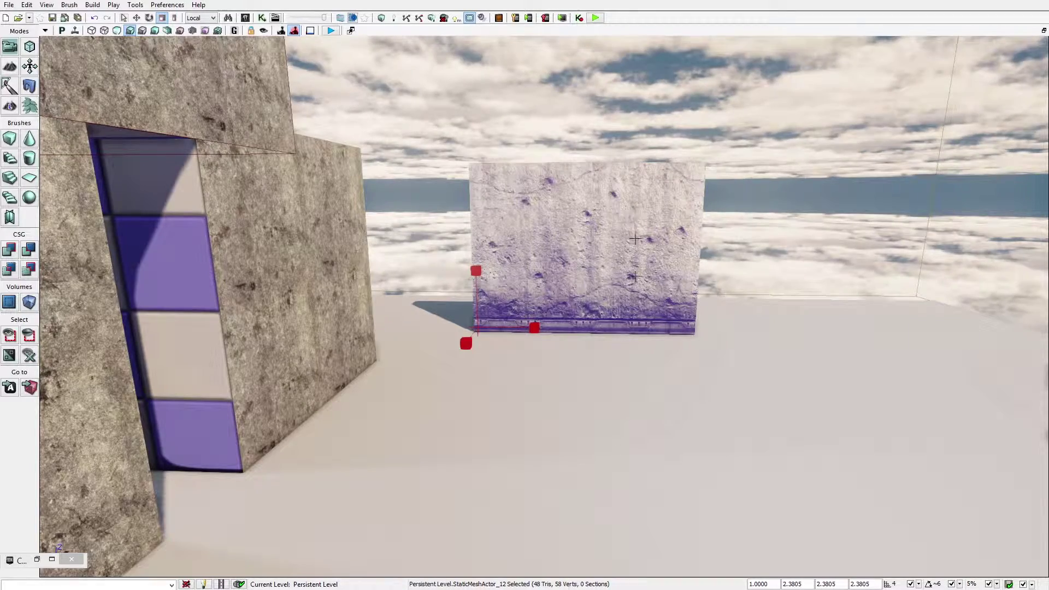
mouse_move(544, 329)
mouse_down()
mouse_move(602, 320)
mouse_move(563, 325)
mouse_up()
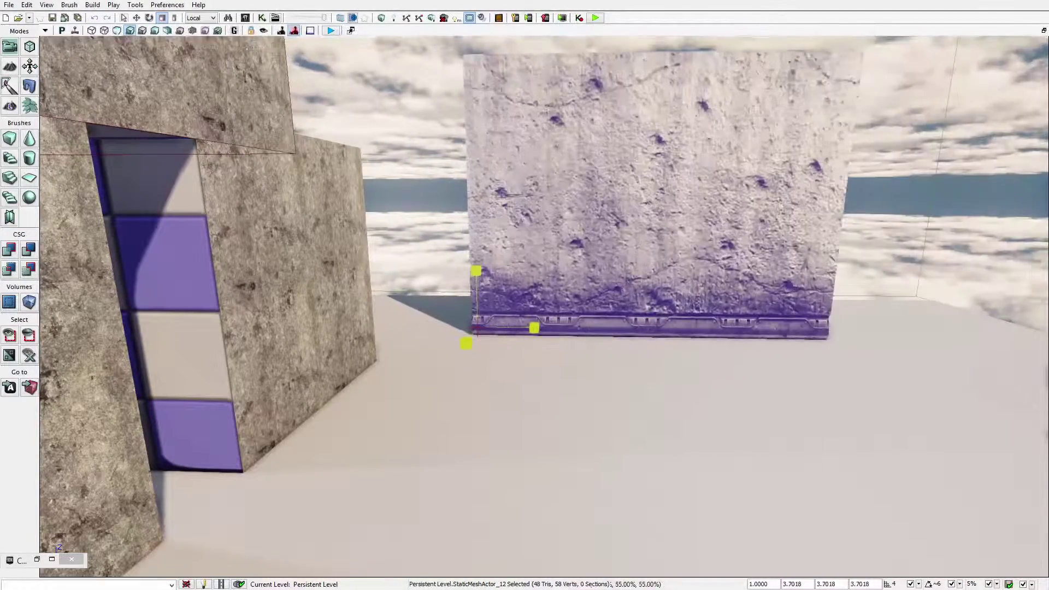
right_drag(535, 328, 562, 312)
Step: Move the enlarged bunker wall out to the edge of the floor slab beyond the stacked blocks
key(space)
key(space)
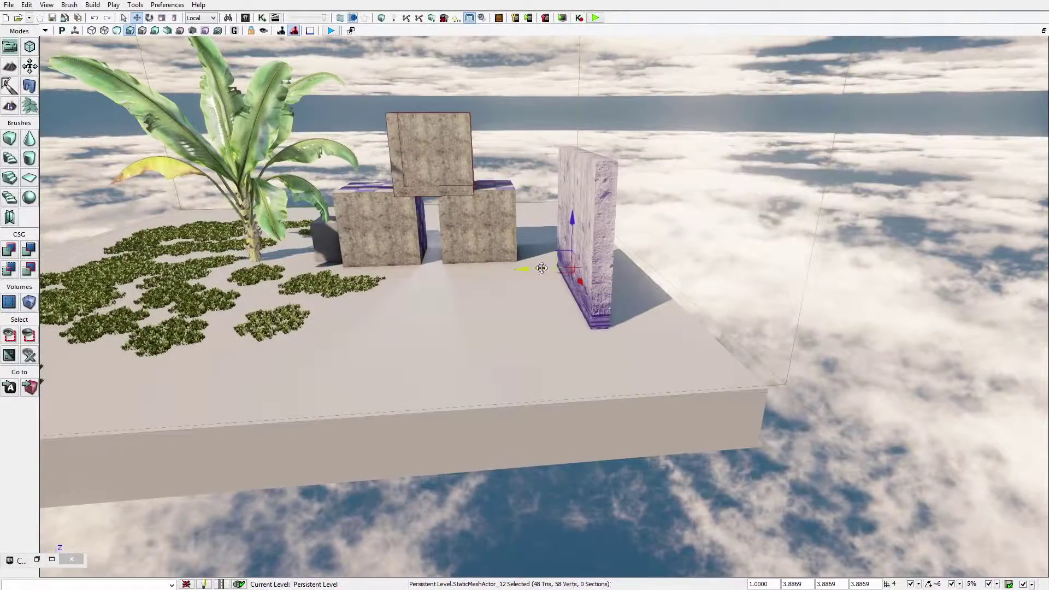
drag(635, 279, 687, 315)
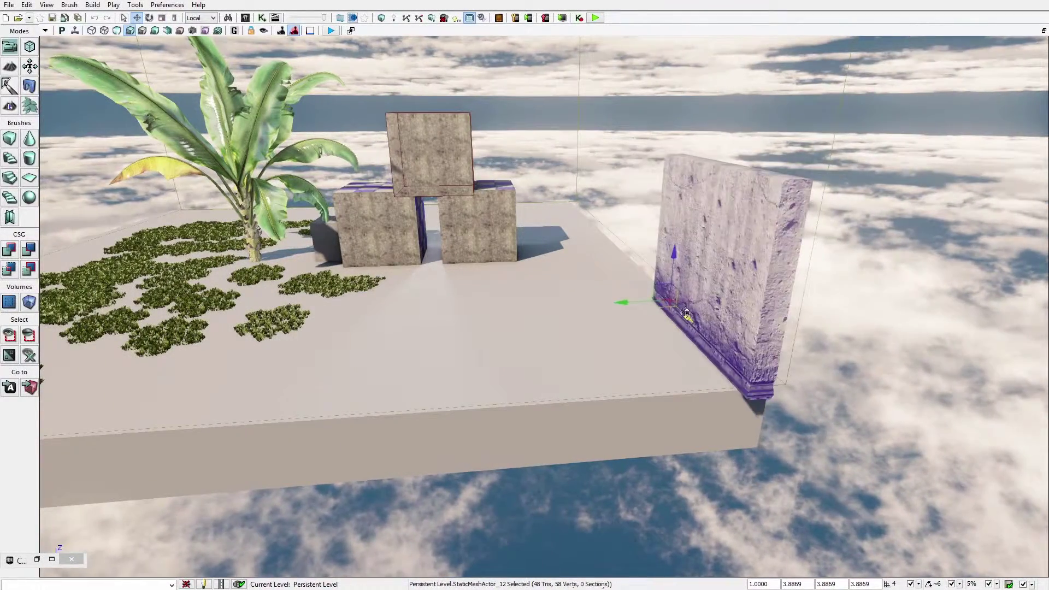
right_drag(665, 319, 631, 301)
Step: Duplicate the bunker wall along the floor's edge, end to end with the original, keep drag grid snap at 4 and examine the seam
alt+drag(630, 366, 393, 348)
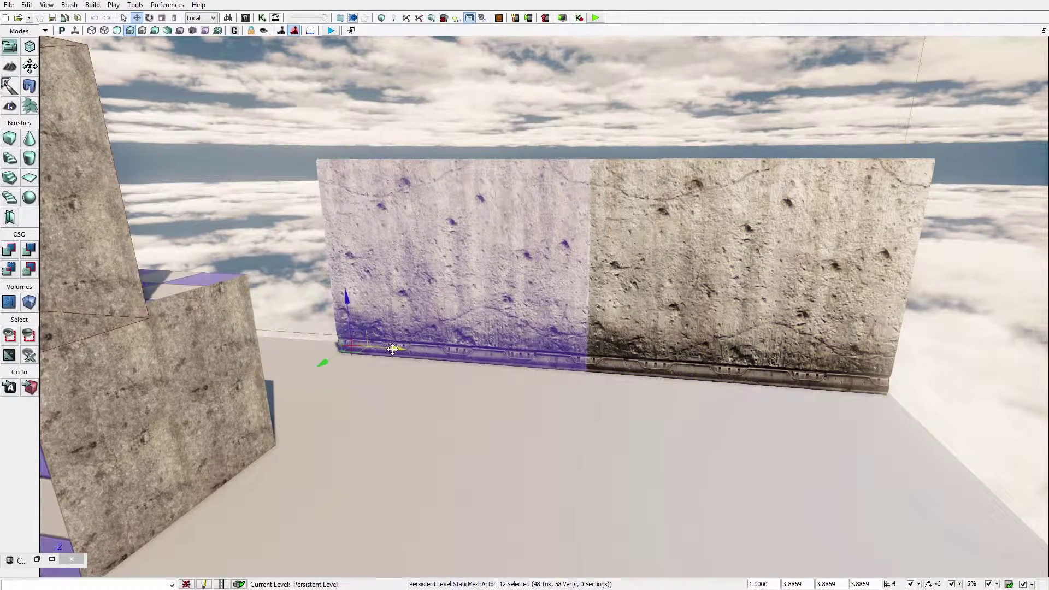
right_drag(392, 348, 502, 324)
key(w)
key(s)
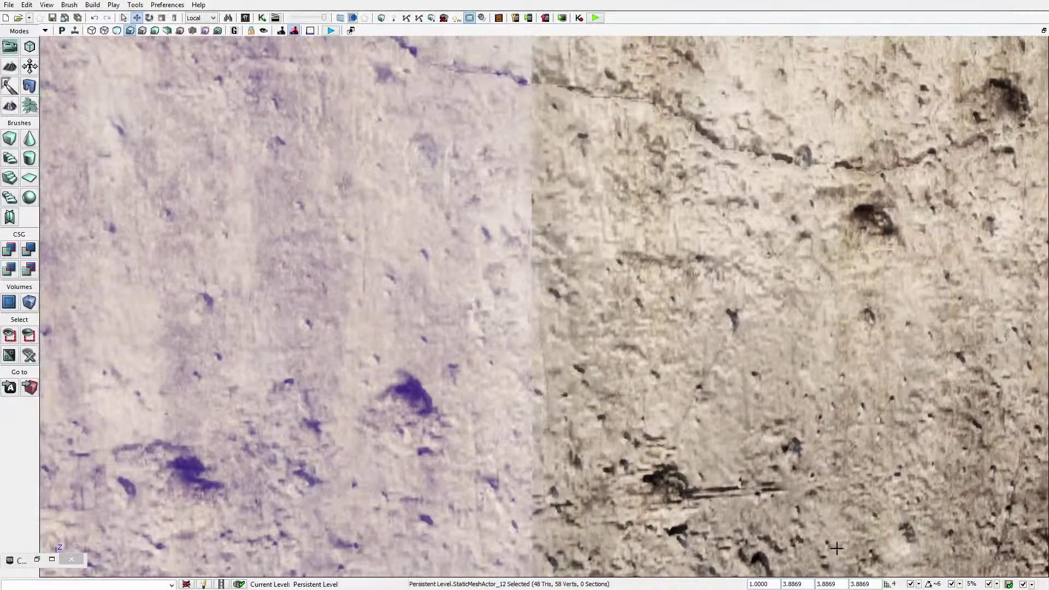
click(918, 584)
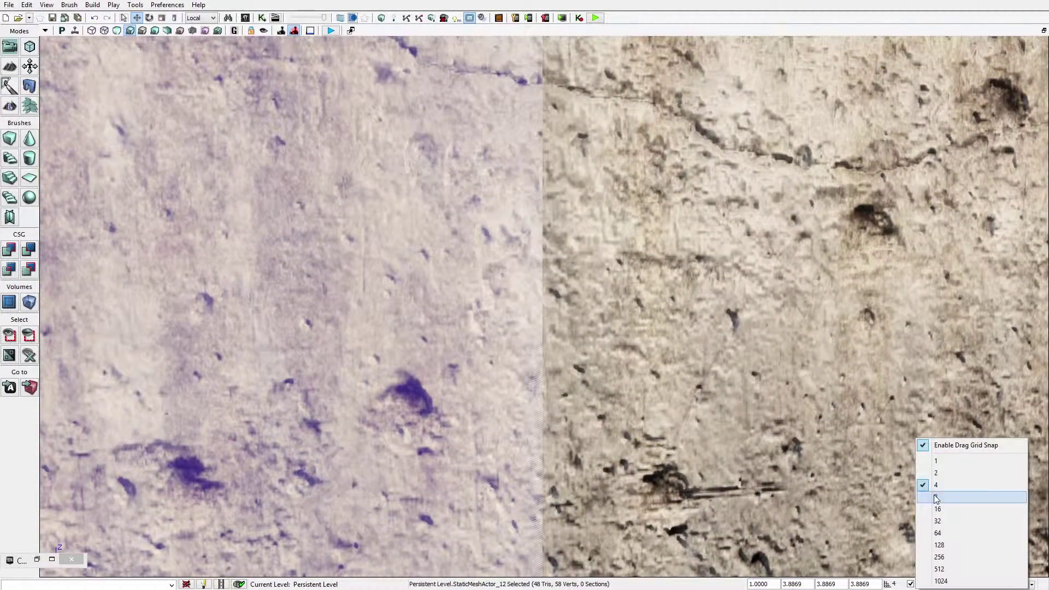
click(952, 486)
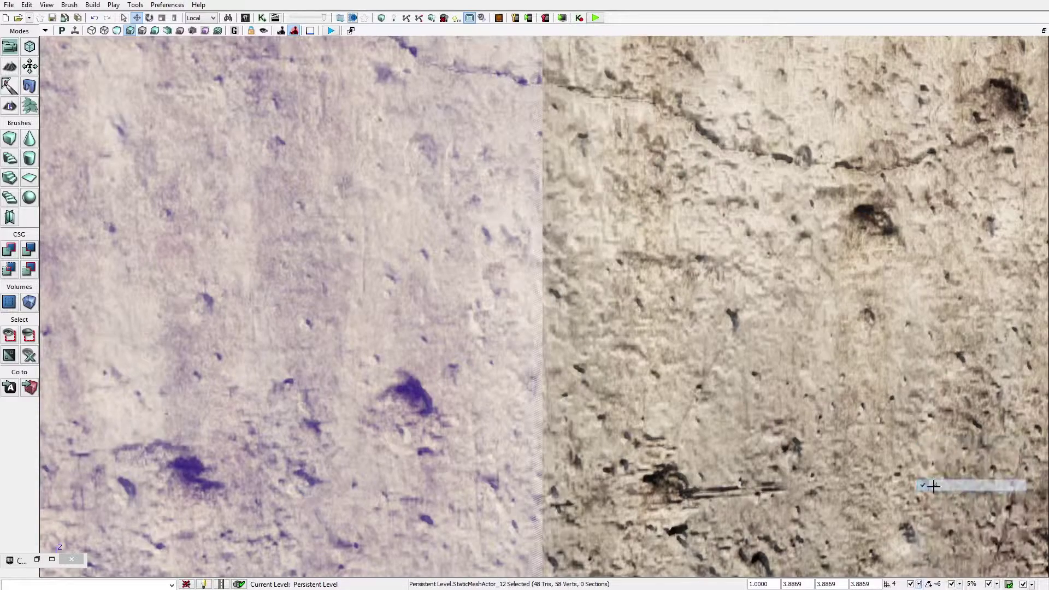
key(s)
right_drag(514, 482, 545, 481)
key(d)
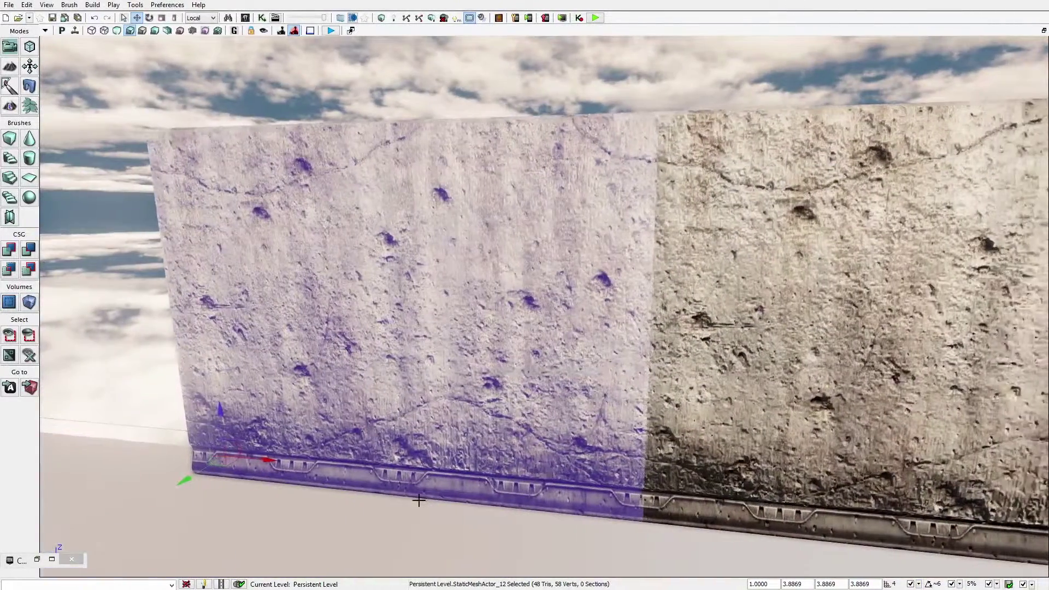
Step: Set the drag grid snap to 32 and add a third bunker wall further along the floor's edge
click(918, 584)
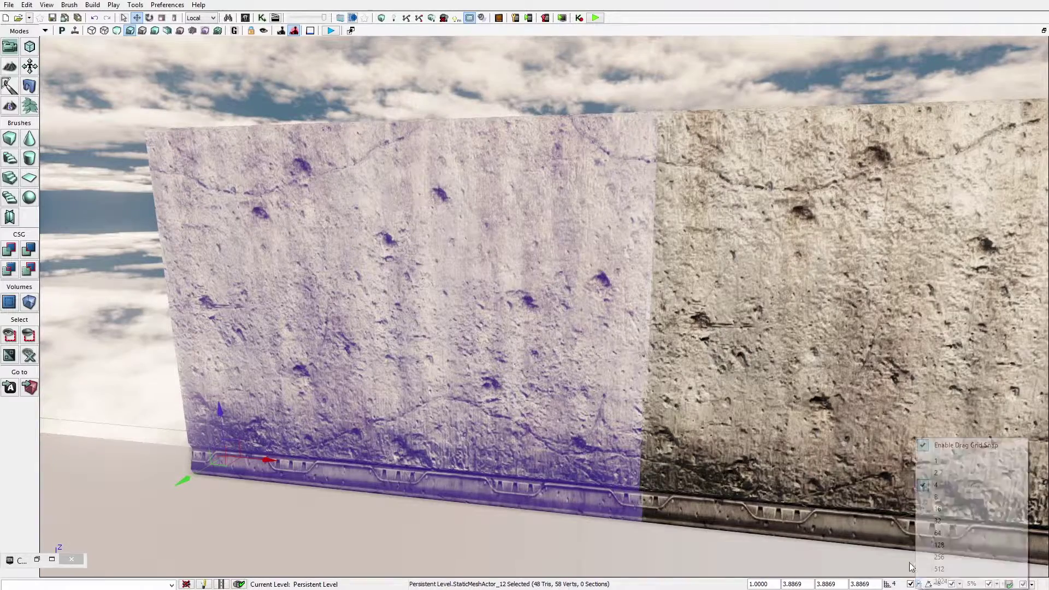
click(950, 519)
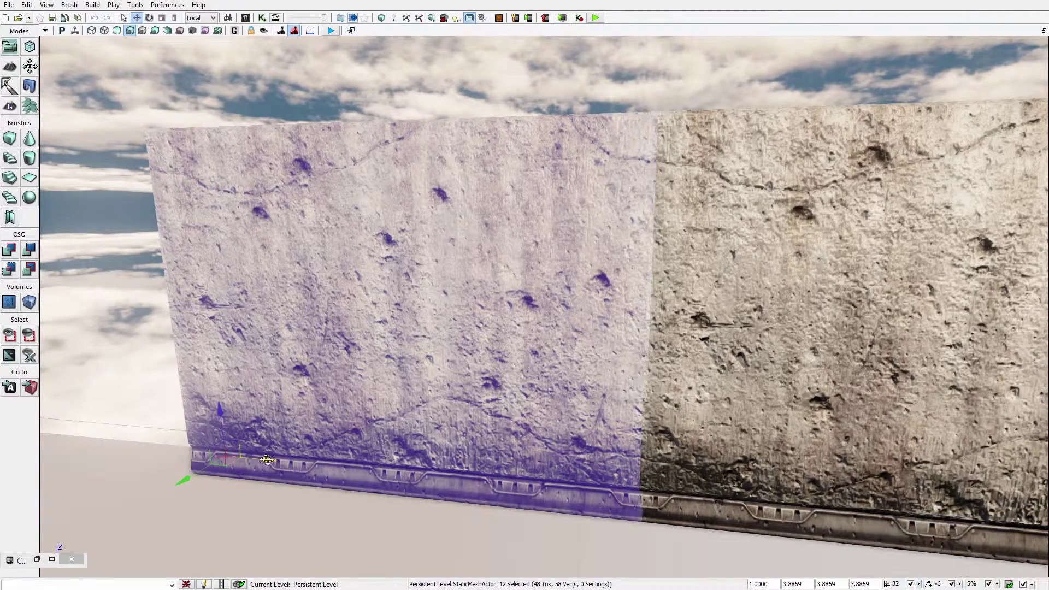
drag(267, 460, 3, 418)
right_drag(164, 355, 166, 371)
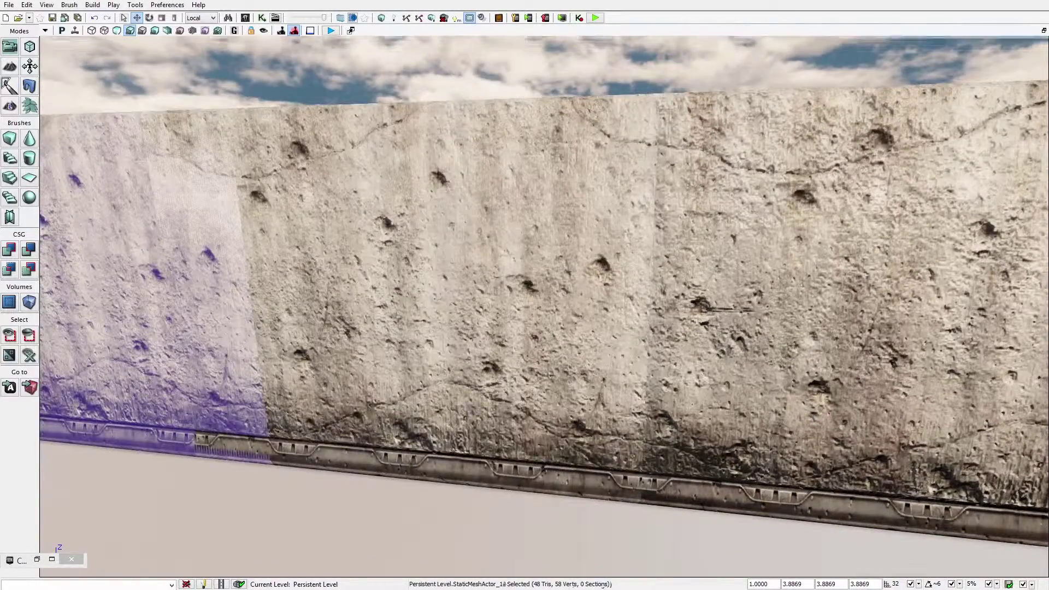
Step: Set the drag grid snap back to 4 and shift the middle wall to line up with the original wall's end
click(547, 432)
click(919, 584)
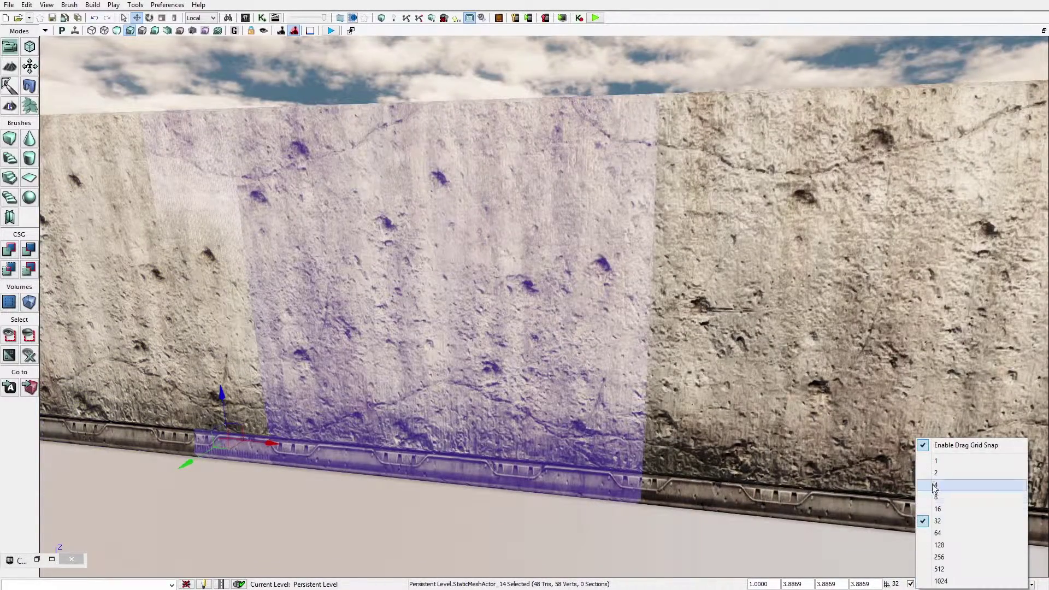
click(938, 484)
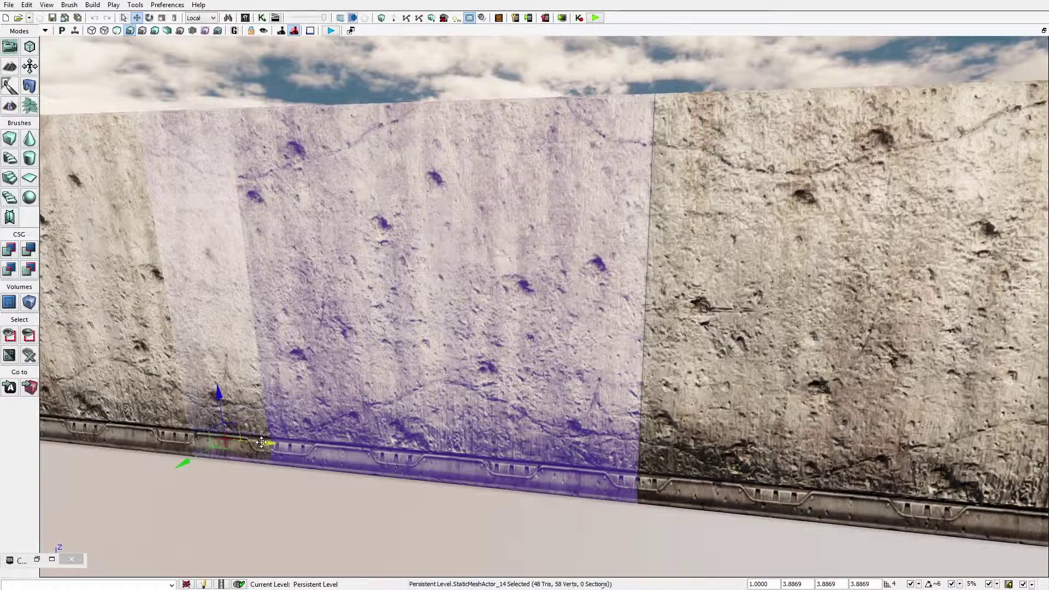
key(w)
mouse_move(567, 263)
right_down()
mouse_move(612, 240)
mouse_move(601, 264)
mouse_move(567, 263)
right_up()
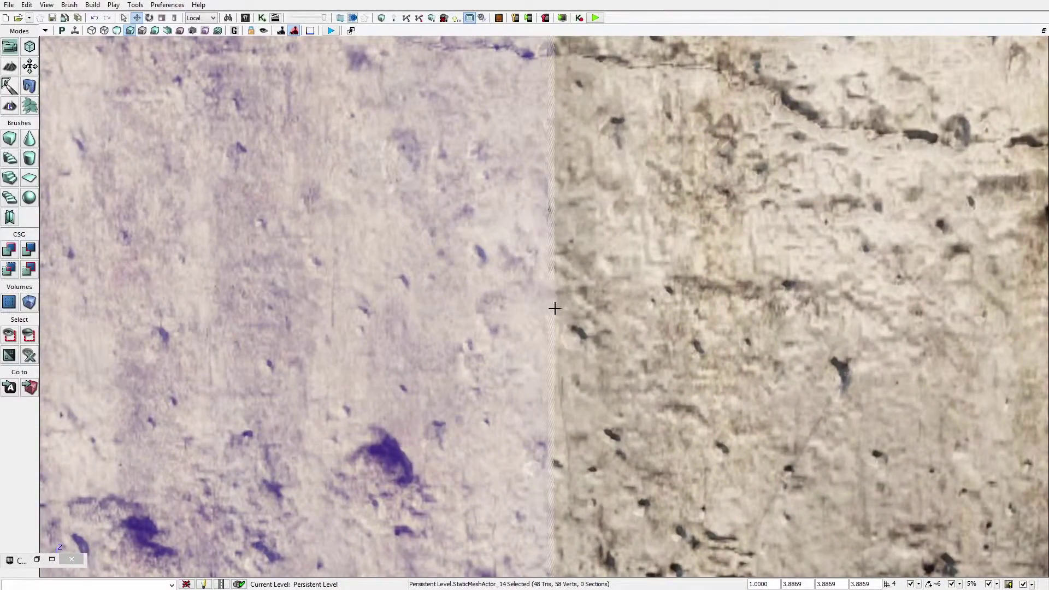
scroll(554, 309, down, 10)
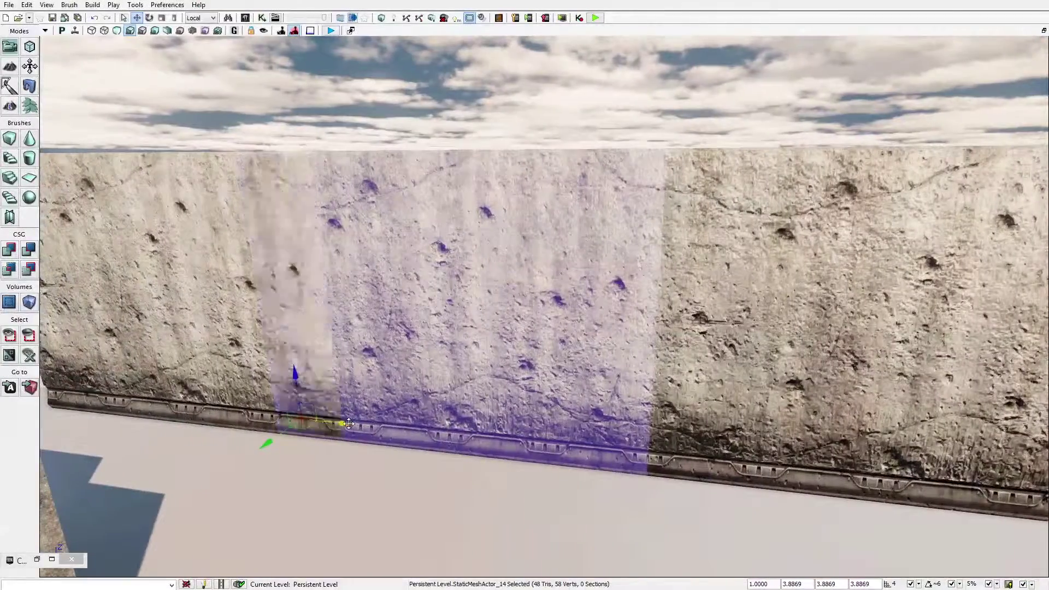
scroll(353, 423, up, 8)
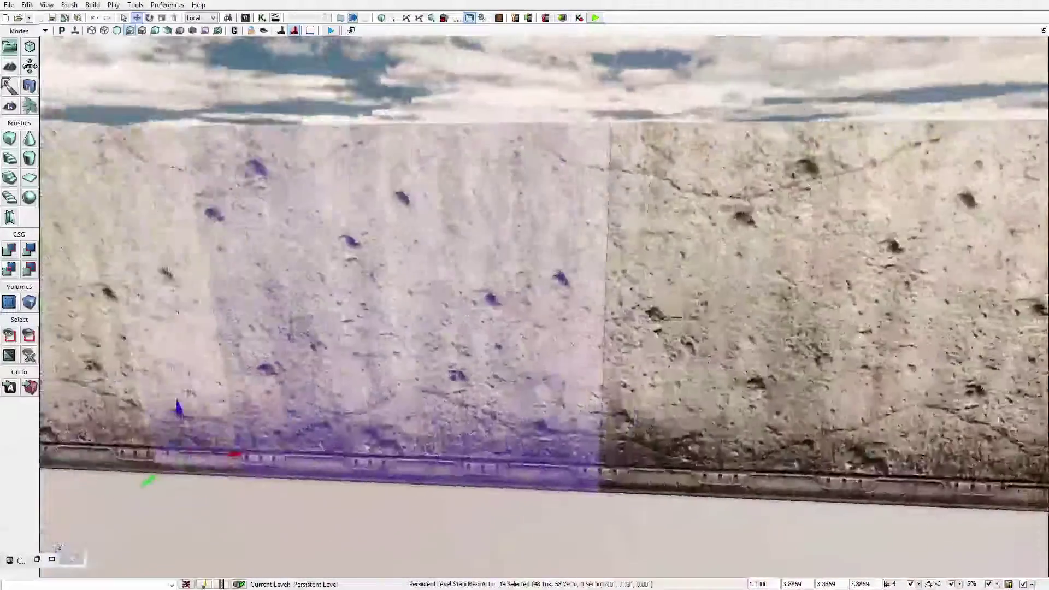
Step: Slide the end wall along the row to join it to the neighbouring wall segment
scroll(544, 306, down, 5)
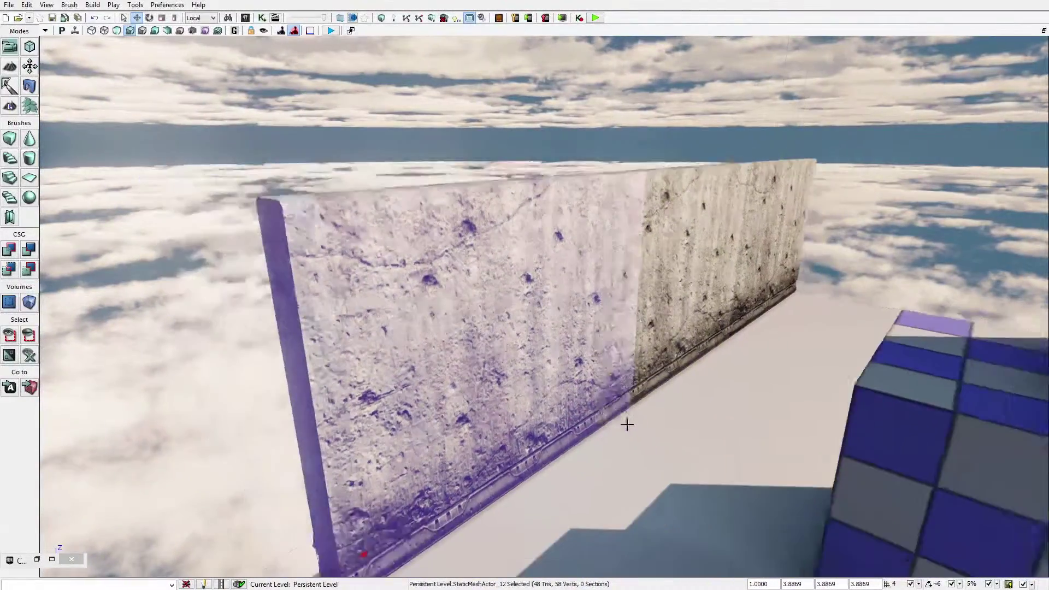
right_drag(626, 424, 605, 426)
drag(435, 504, 375, 524)
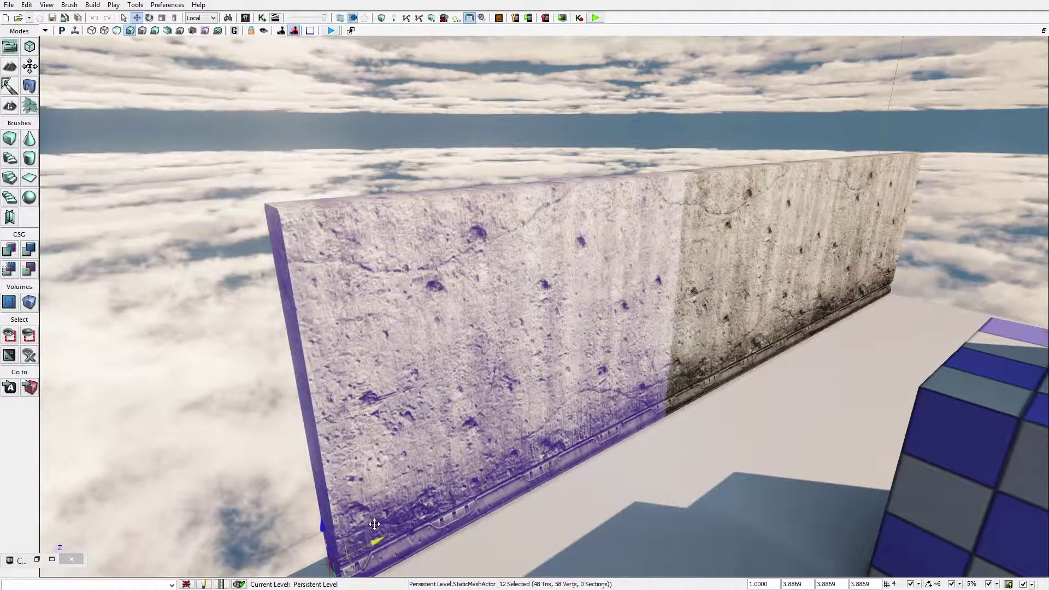
right_drag(375, 524, 453, 329)
Step: Select all three wall segments and duplicate them together to extend the wall along the floor's edge
ctrl+click(581, 446)
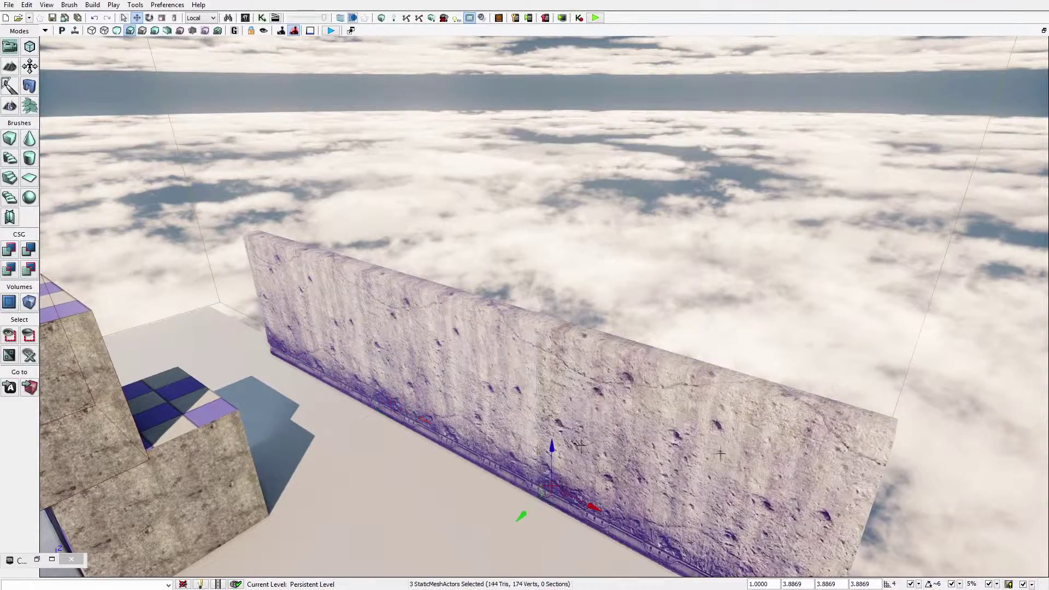
alt+drag(565, 509, 2, 221)
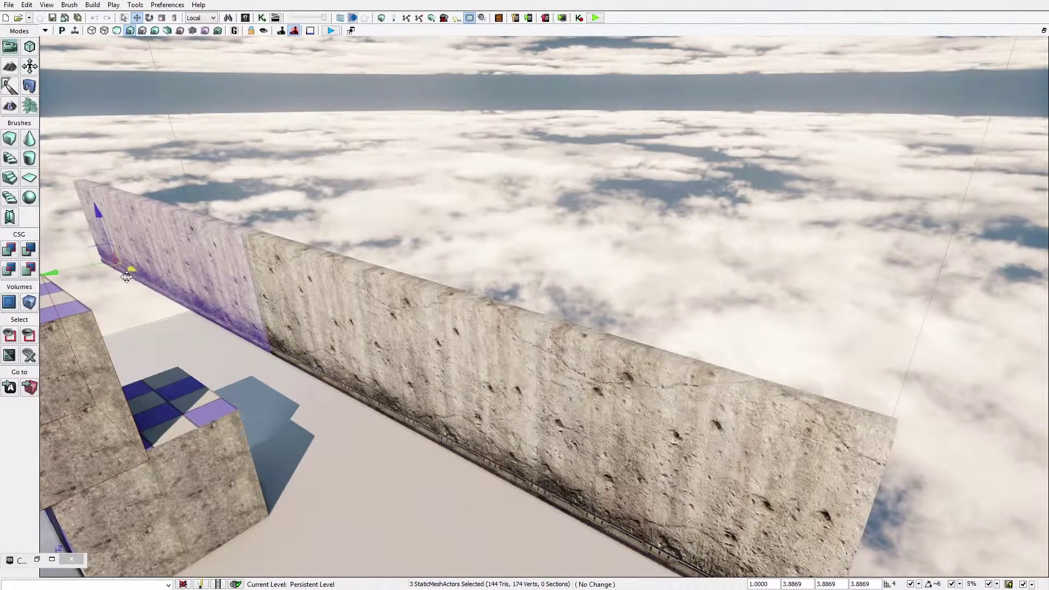
right_drag(128, 277, 186, 291)
right_drag(368, 216, 317, 185)
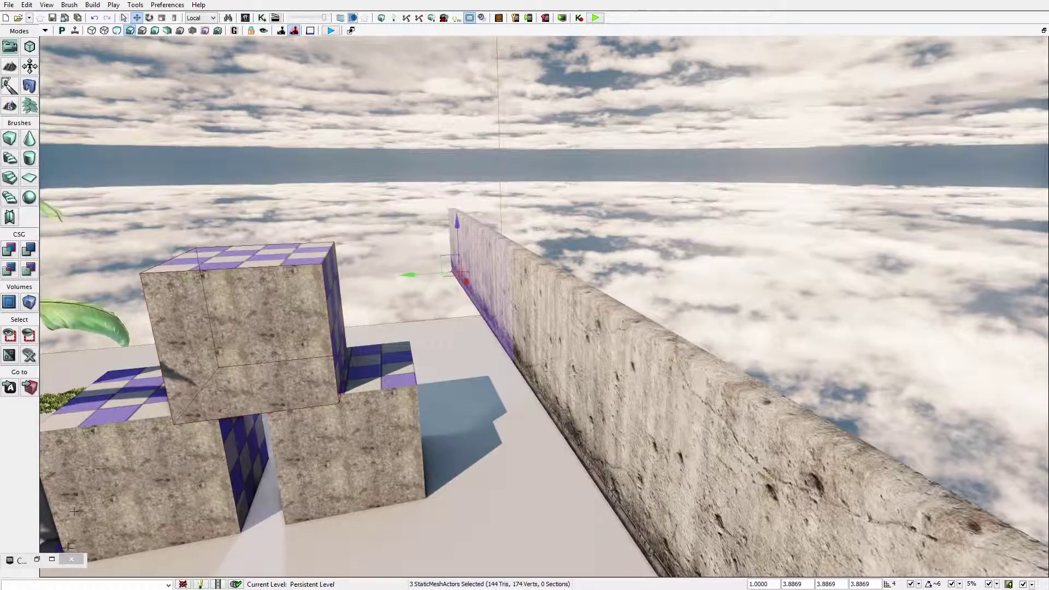
Step: Enlarge the Content Browser, clear the "wall" search and look through all the static meshes for another prop
click(53, 560)
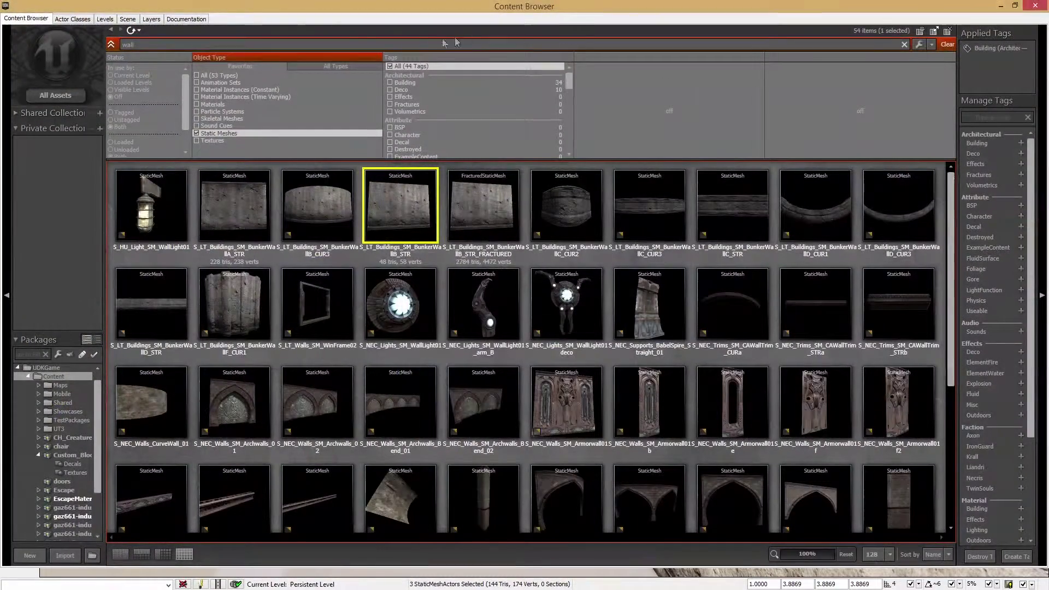
click(904, 44)
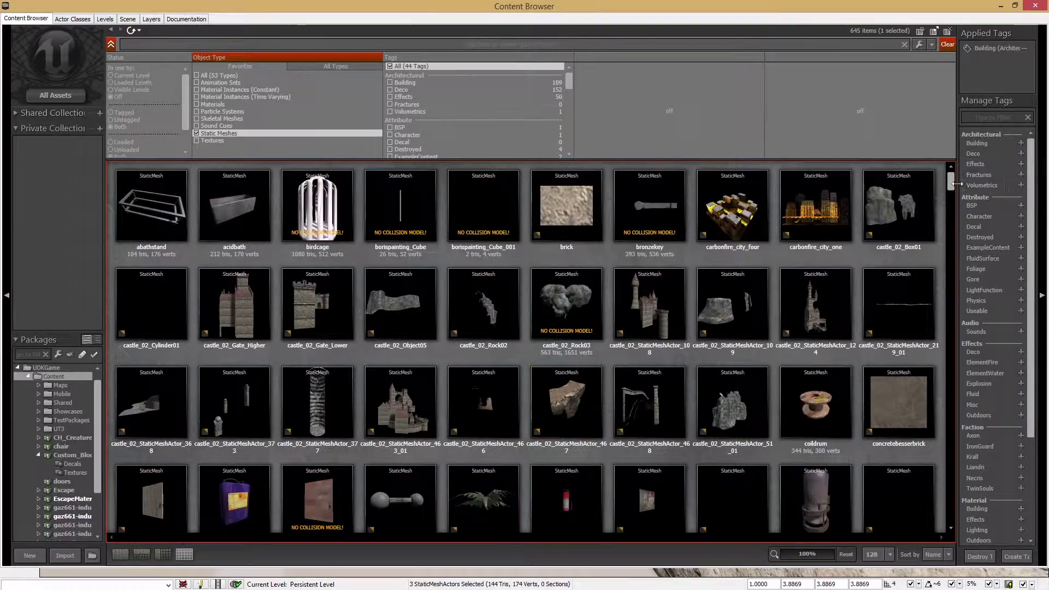
drag(953, 183, 943, 300)
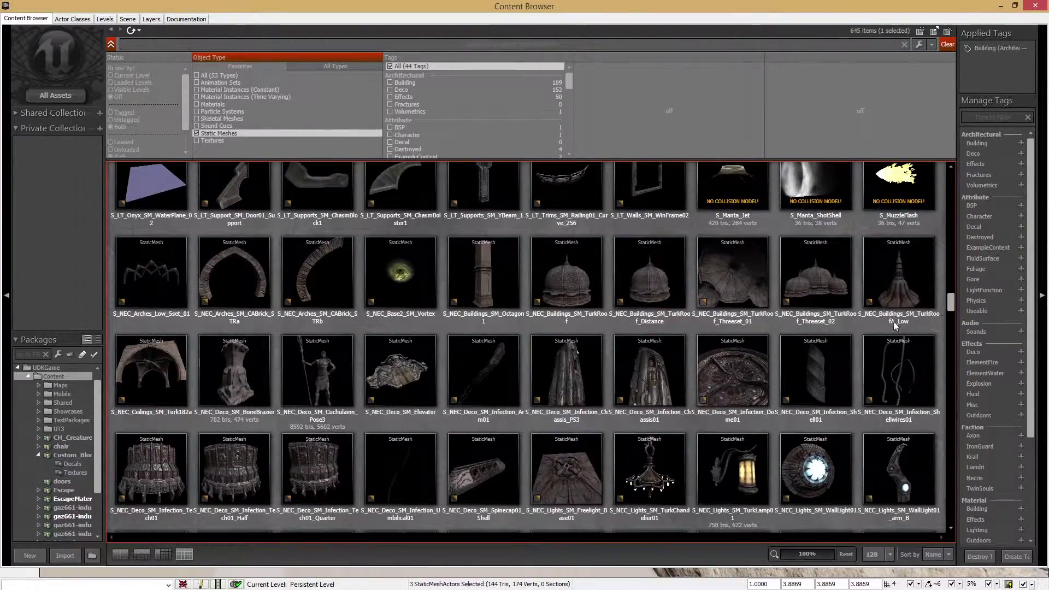
scroll(322, 402, down, 2)
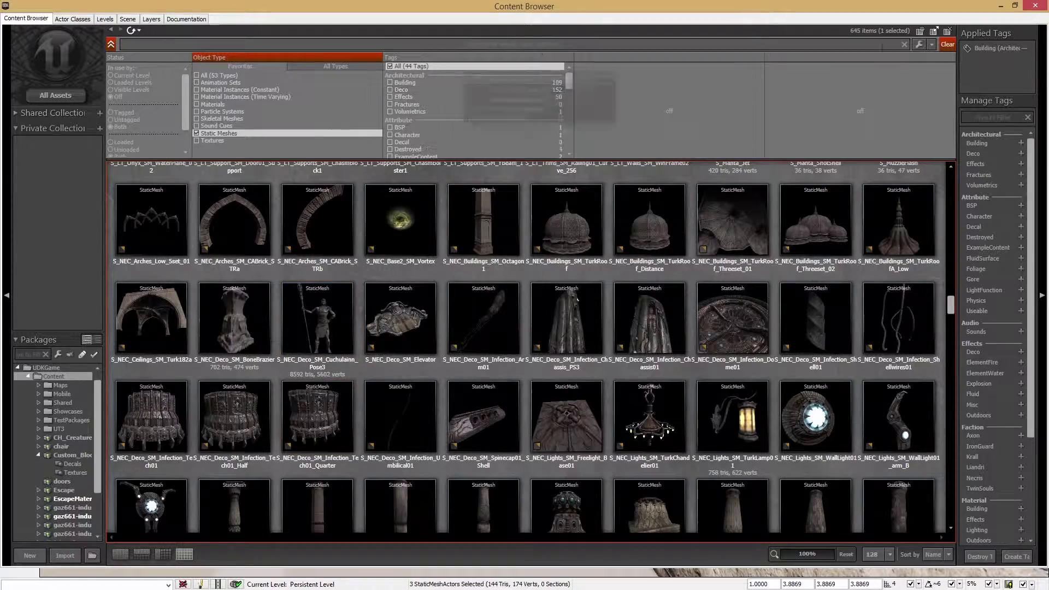
click(267, 134)
click(313, 133)
scroll(569, 295, down, 1)
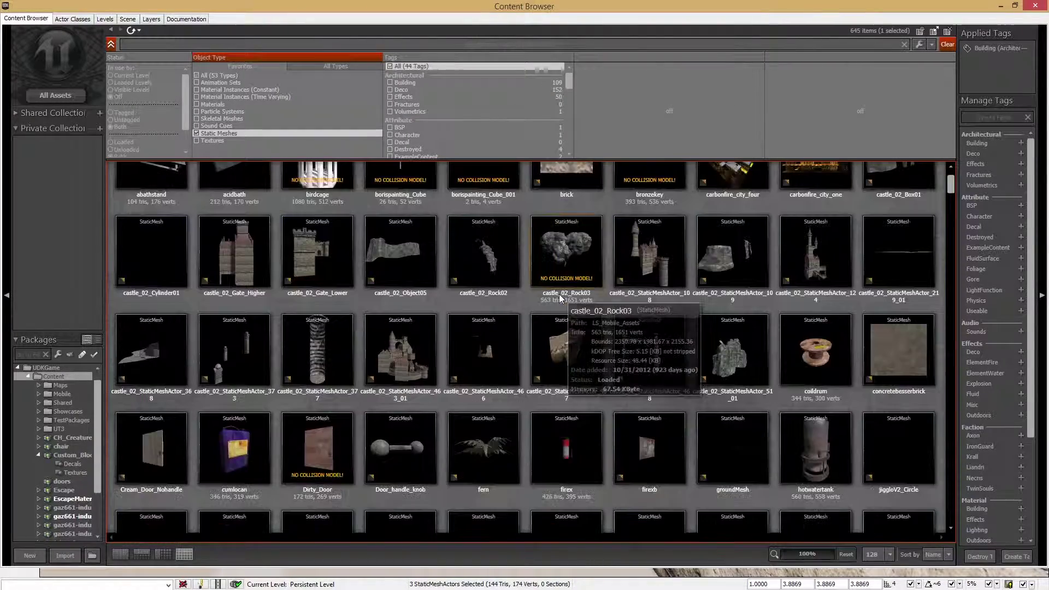
scroll(817, 262, down, 4)
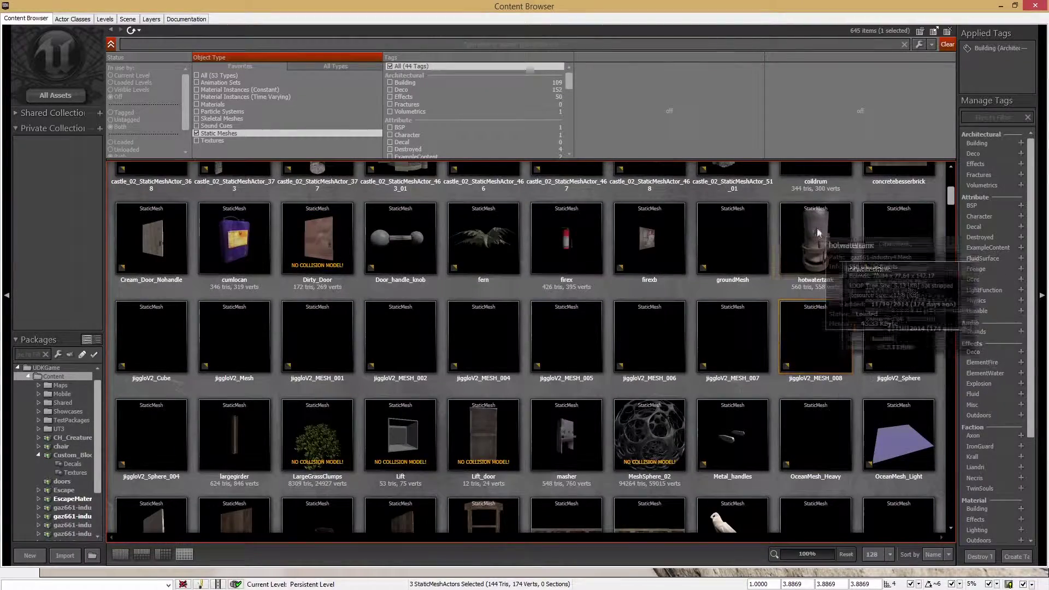
Step: Place the hotwatertank static mesh on the floor between the stacked blocks and the concrete wall
click(818, 233)
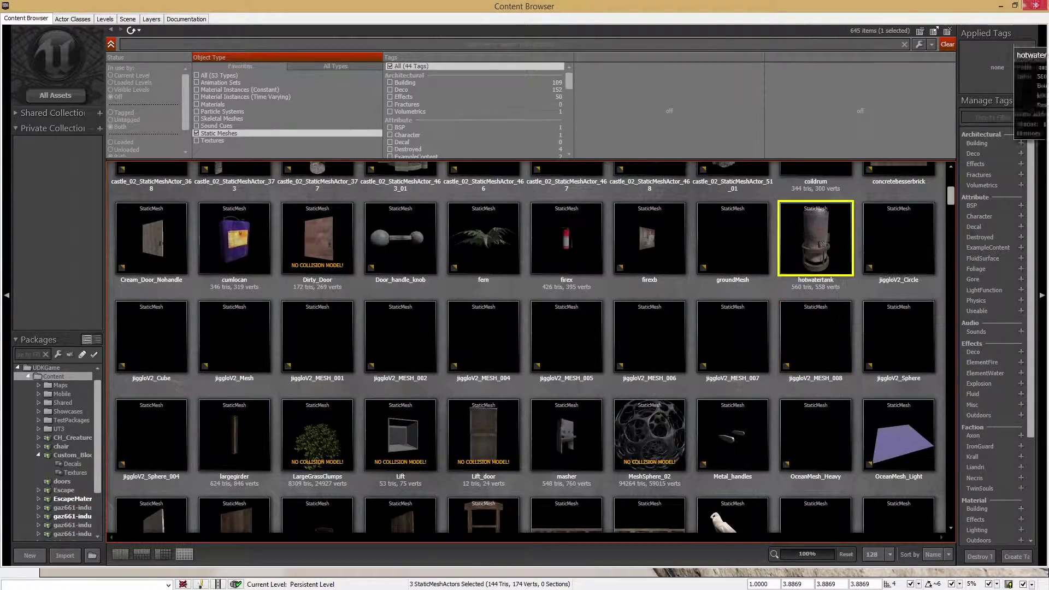
double_click(949, 6)
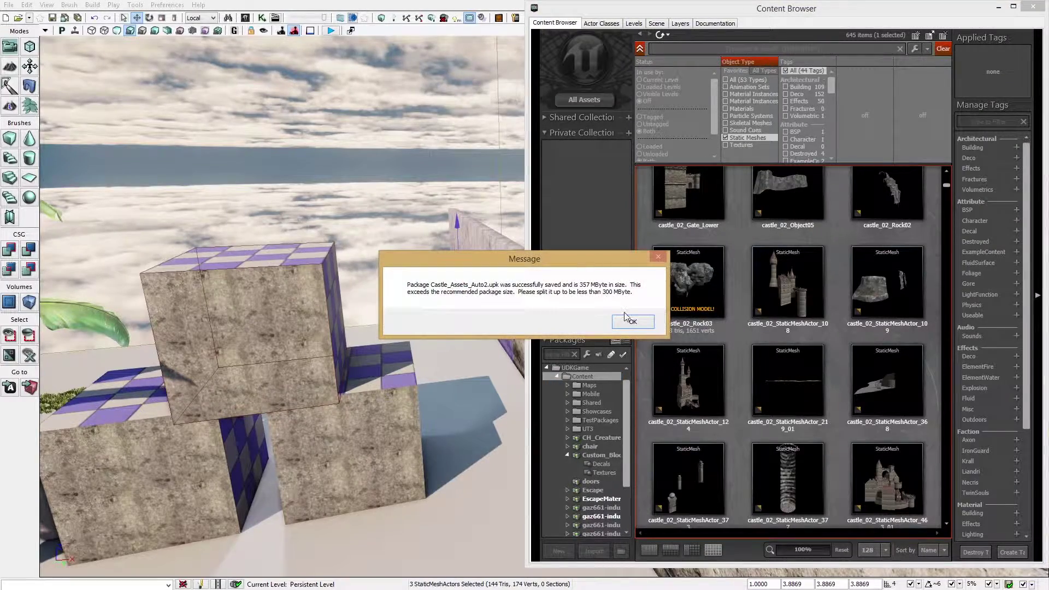
click(633, 321)
scroll(857, 396, down, 3)
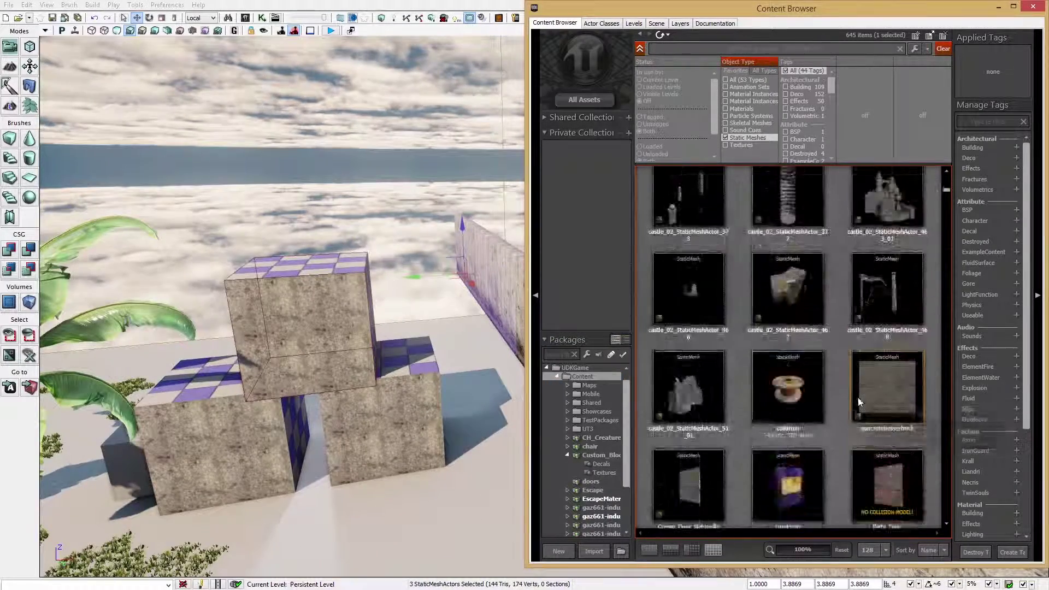
scroll(814, 386, down, 6)
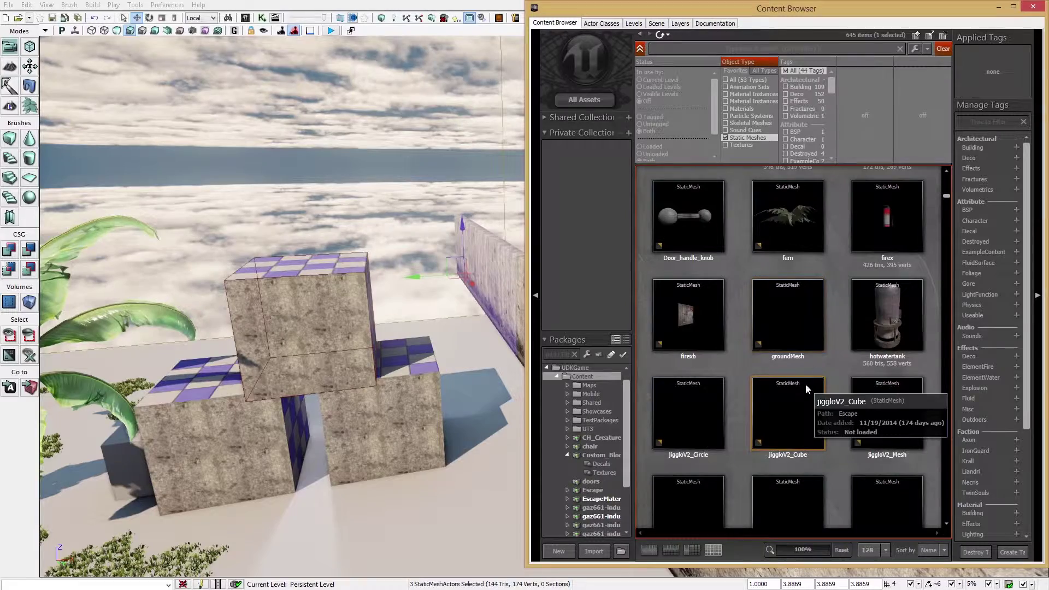
click(890, 318)
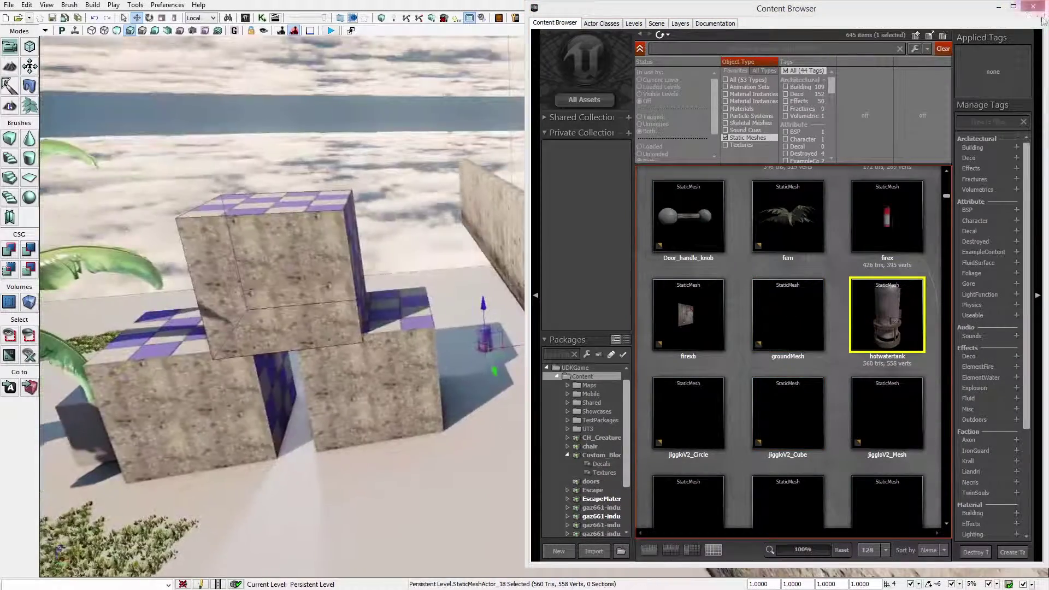
Step: Minimize the Content Browser, then scale the hotwatertank uniformly to about 2.1 and move it farther back along the concrete wall
click(999, 7)
mouse_move(655, 273)
right_down()
mouse_move(656, 328)
mouse_move(645, 273)
right_up()
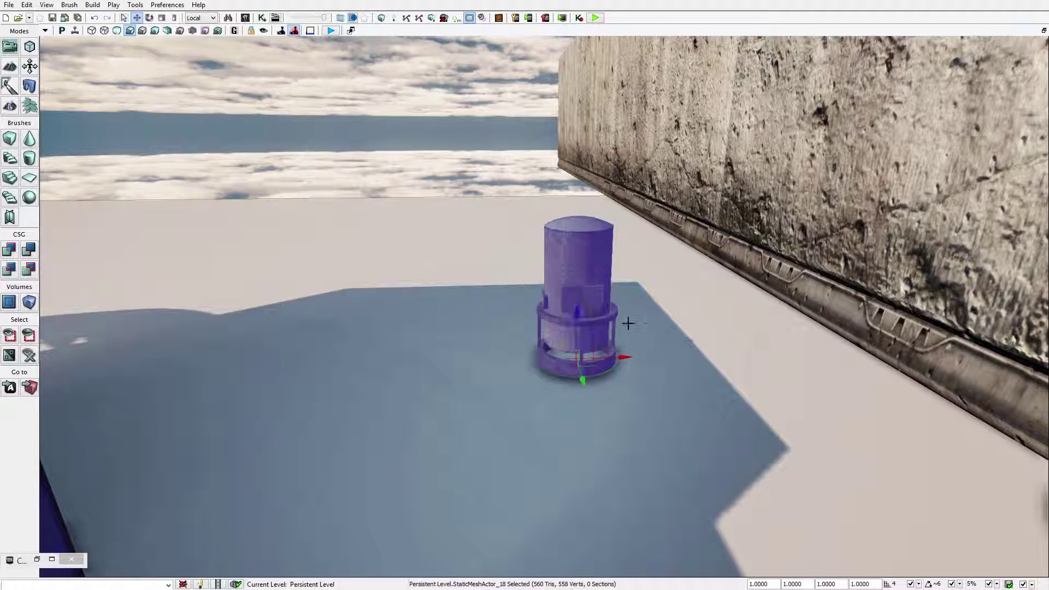
drag(577, 306, 578, 265)
drag(578, 306, 578, 321)
key(space)
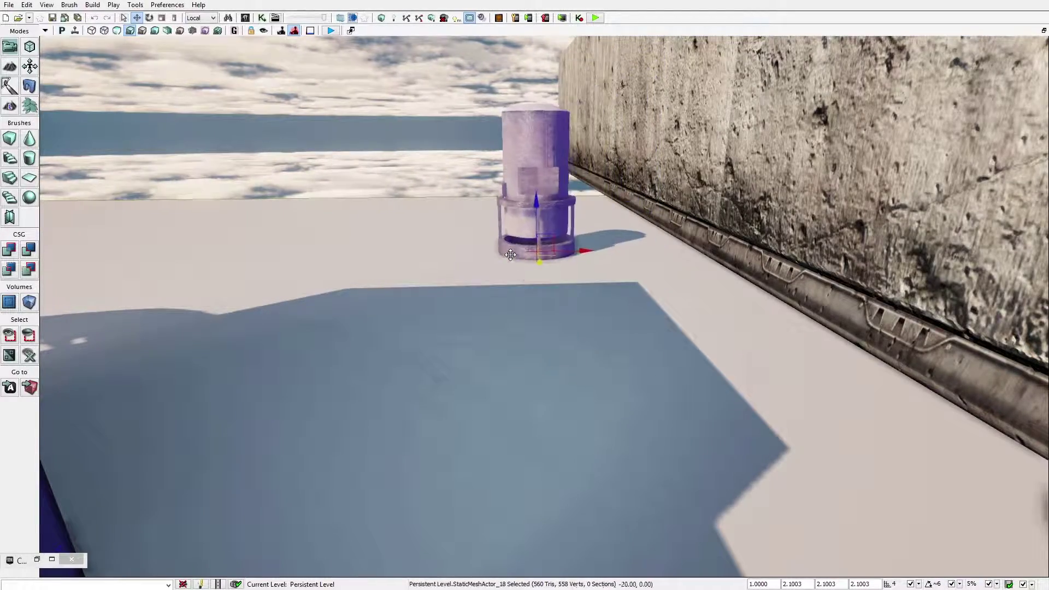
Step: Play-test the level from the grass patches and walk across the floor to the enlarged tank by the concrete wall
right_drag(510, 254, 274, 58)
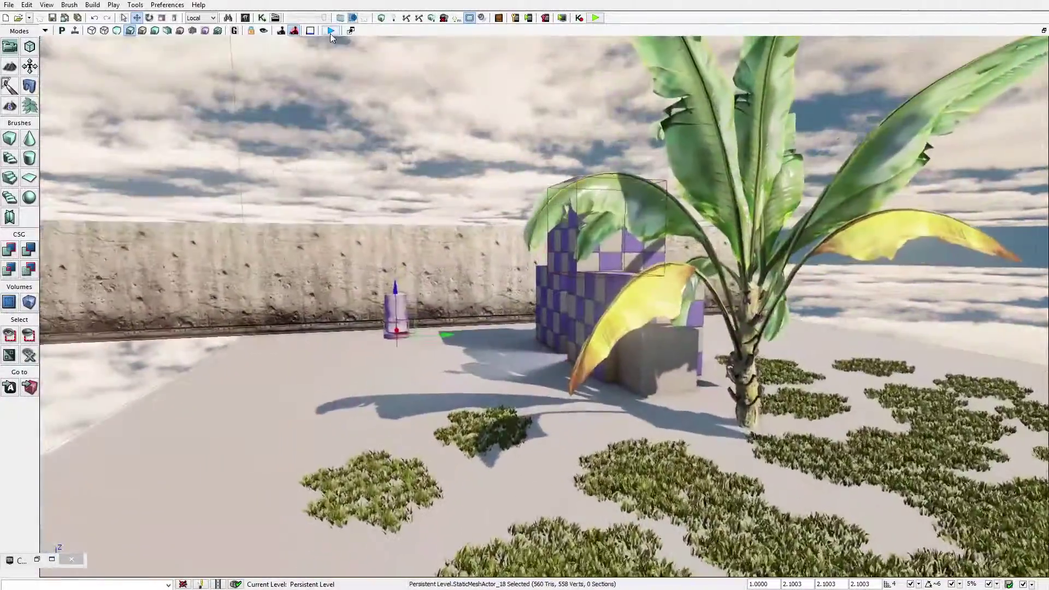
click(331, 30)
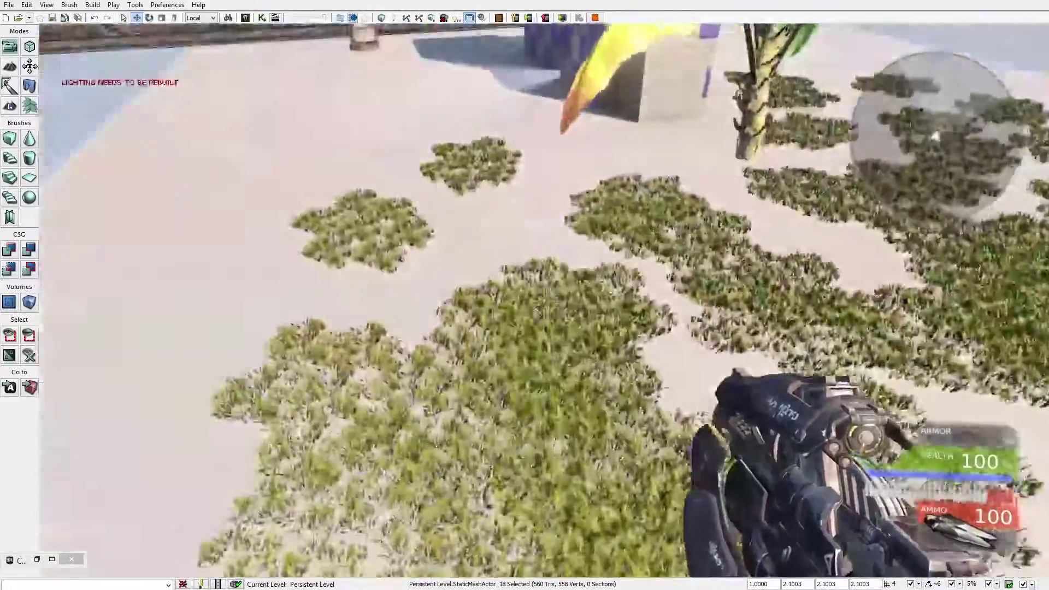
key(w)
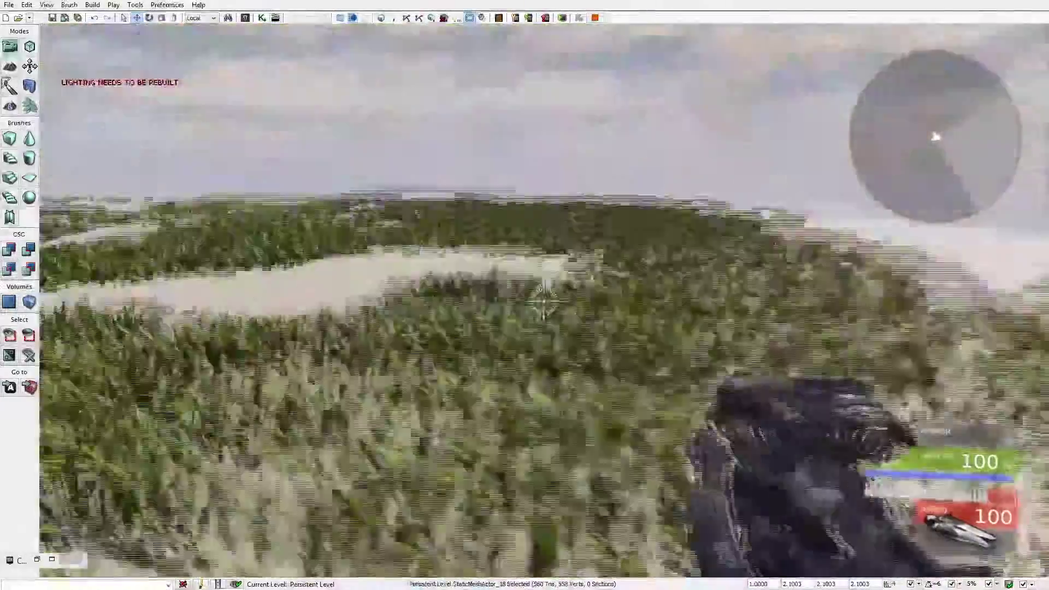
key(w)
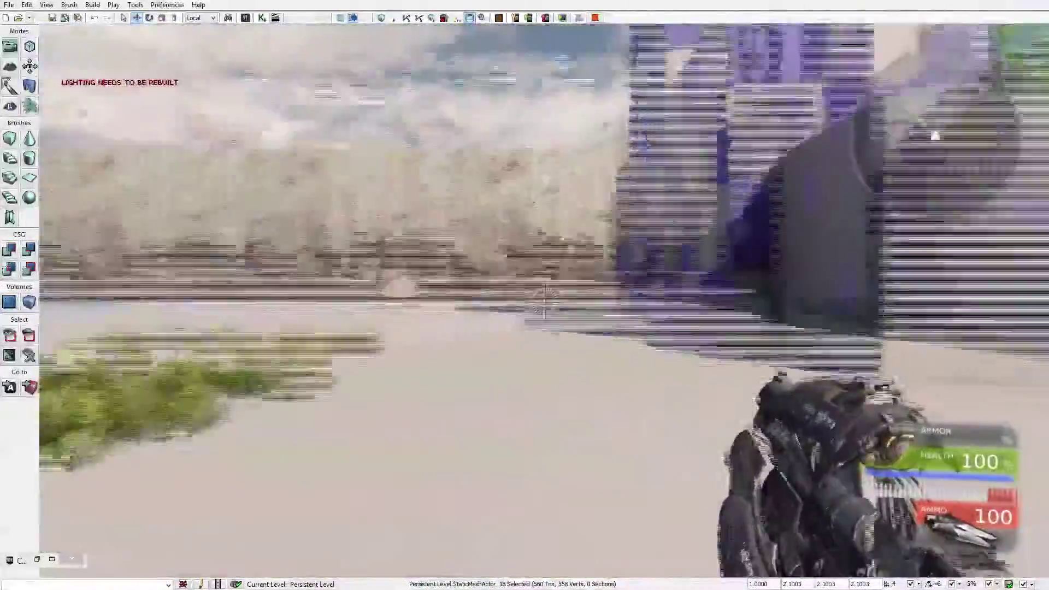
key(w)
click(545, 302)
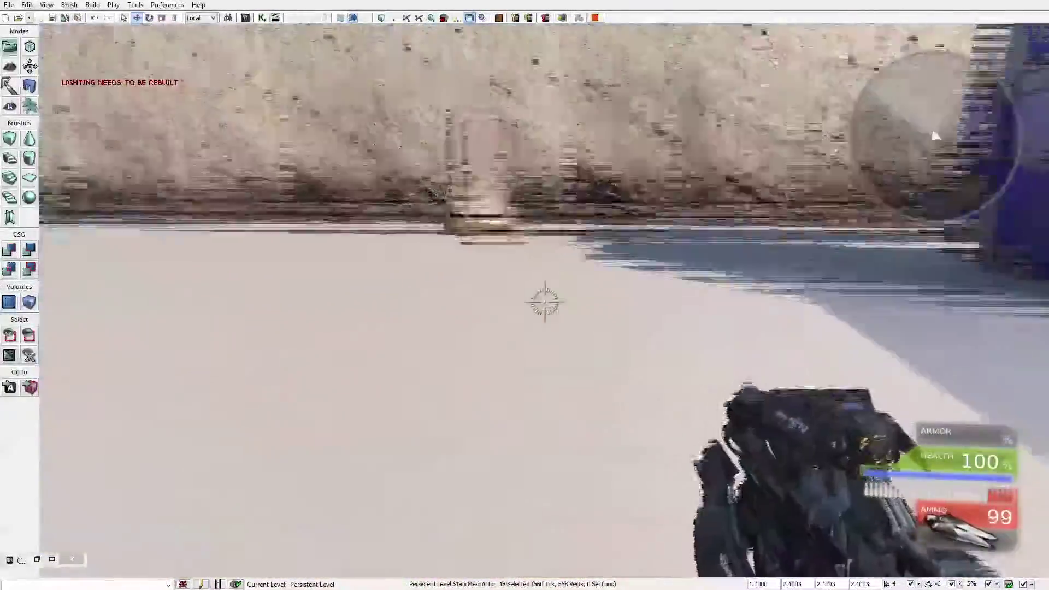
key(w)
key(w)
Step: Fire the weapon at the concrete wall beside the tank, end the play session and view the whole scene in the editor
right_click(545, 303)
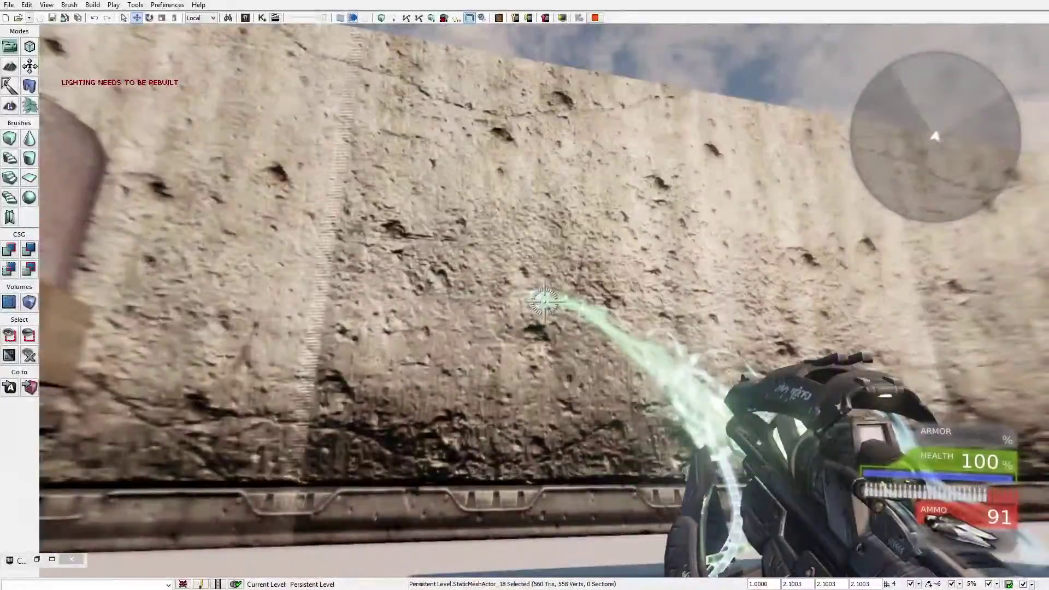
drag(545, 303, 545, 302)
key(s)
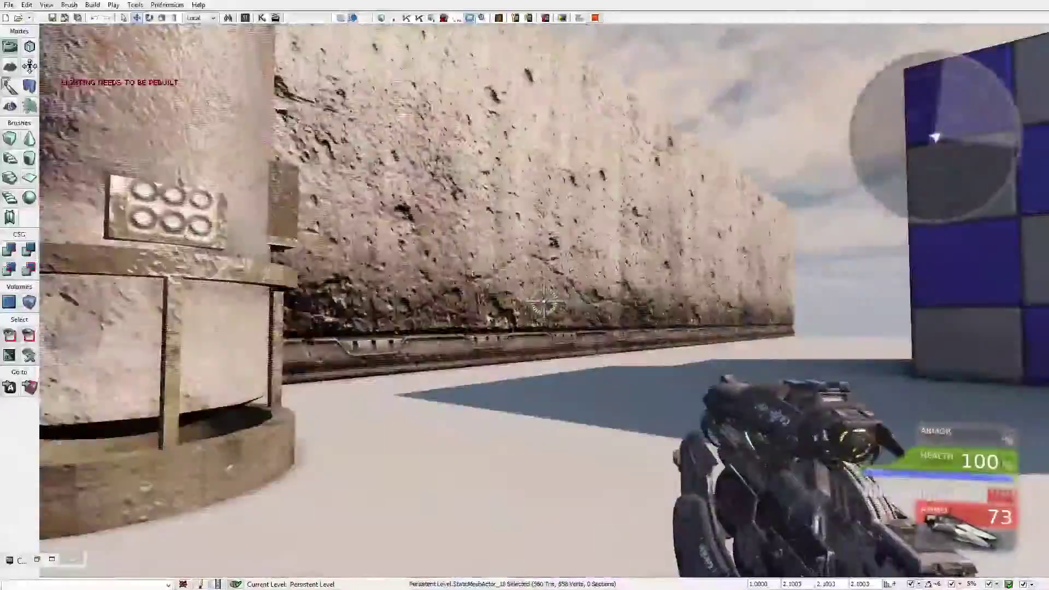
key(Escape)
key(s)
mouse_move(535, 351)
right_down()
mouse_move(618, 351)
mouse_move(546, 365)
mouse_move(590, 367)
mouse_move(571, 373)
mouse_move(535, 351)
right_up()
key(s)
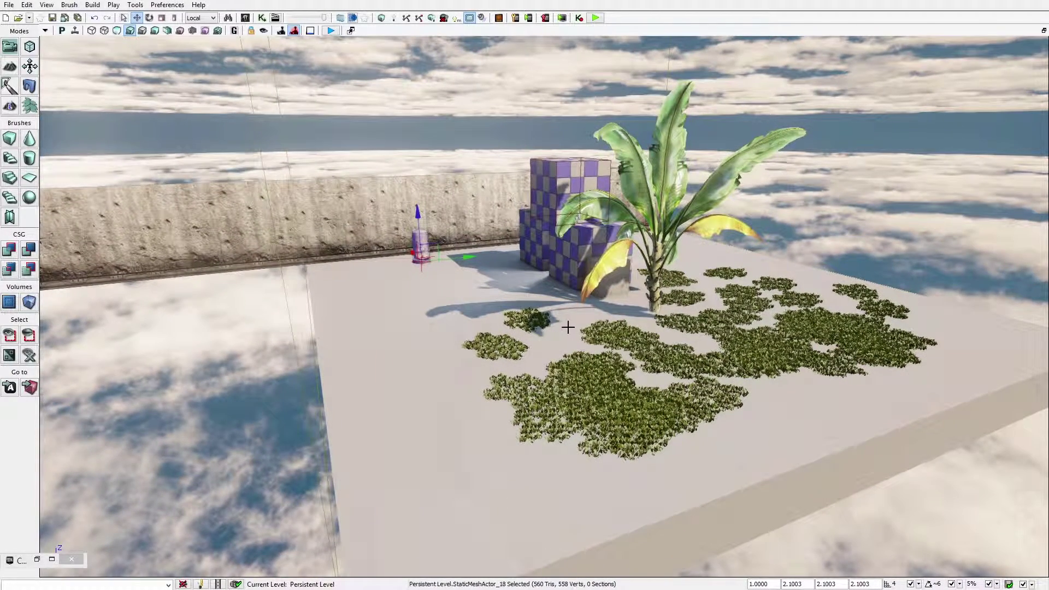